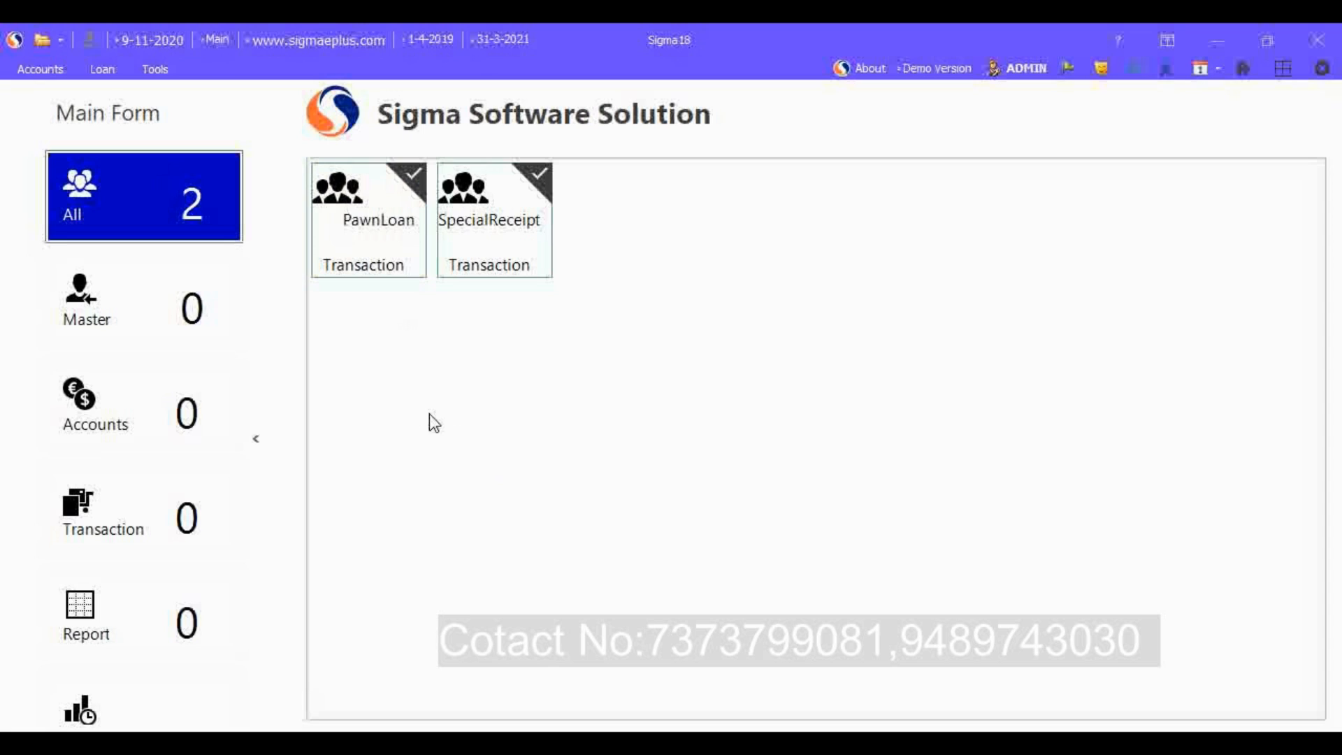
Step: Open the Pawn Loan entry form from the loan payments
click(102, 71)
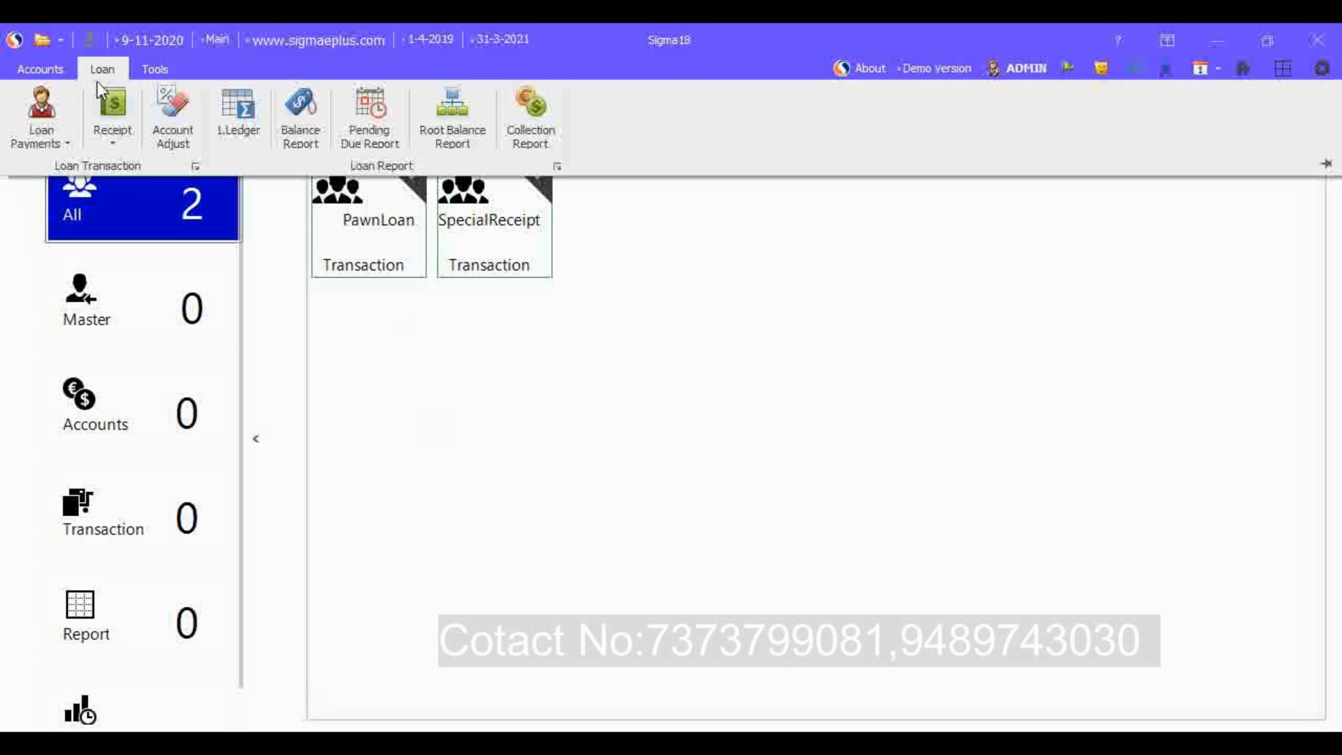
click(61, 141)
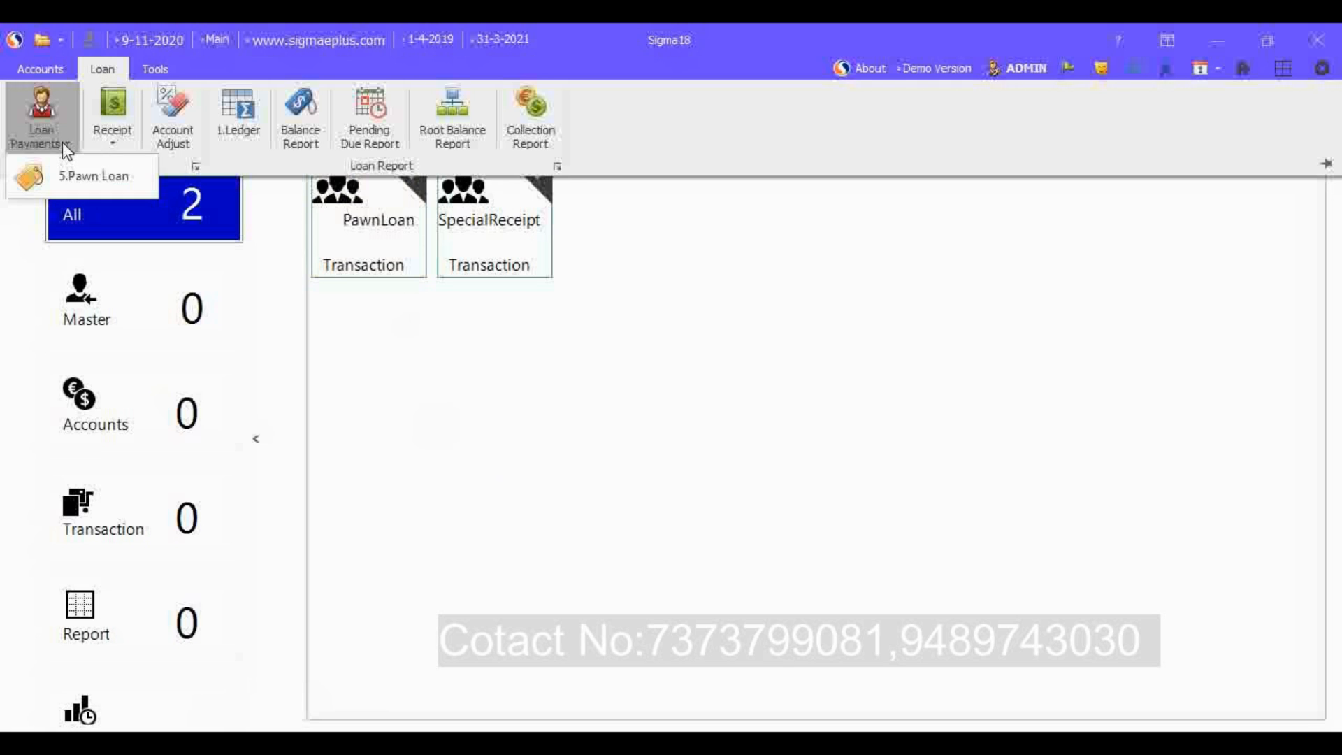
click(146, 187)
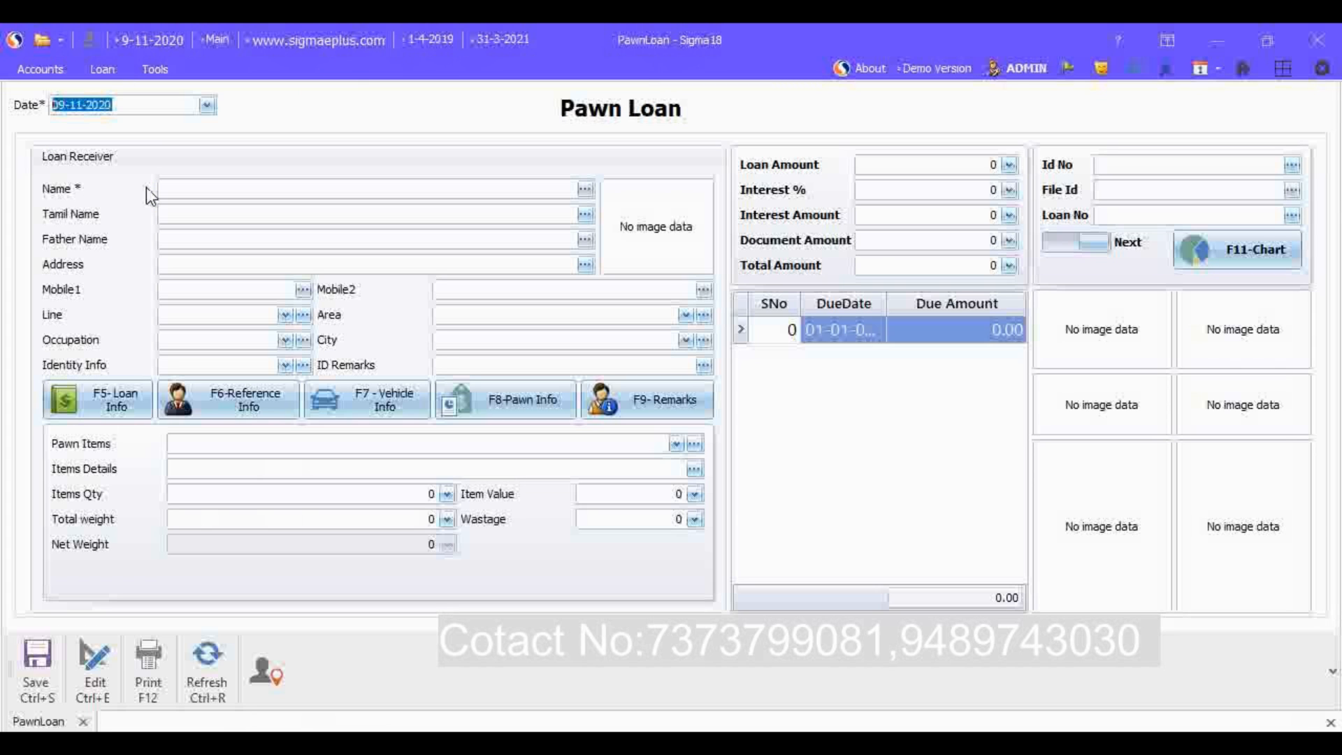
Step: Set the pawn loan date to 09-11-2020
click(143, 105)
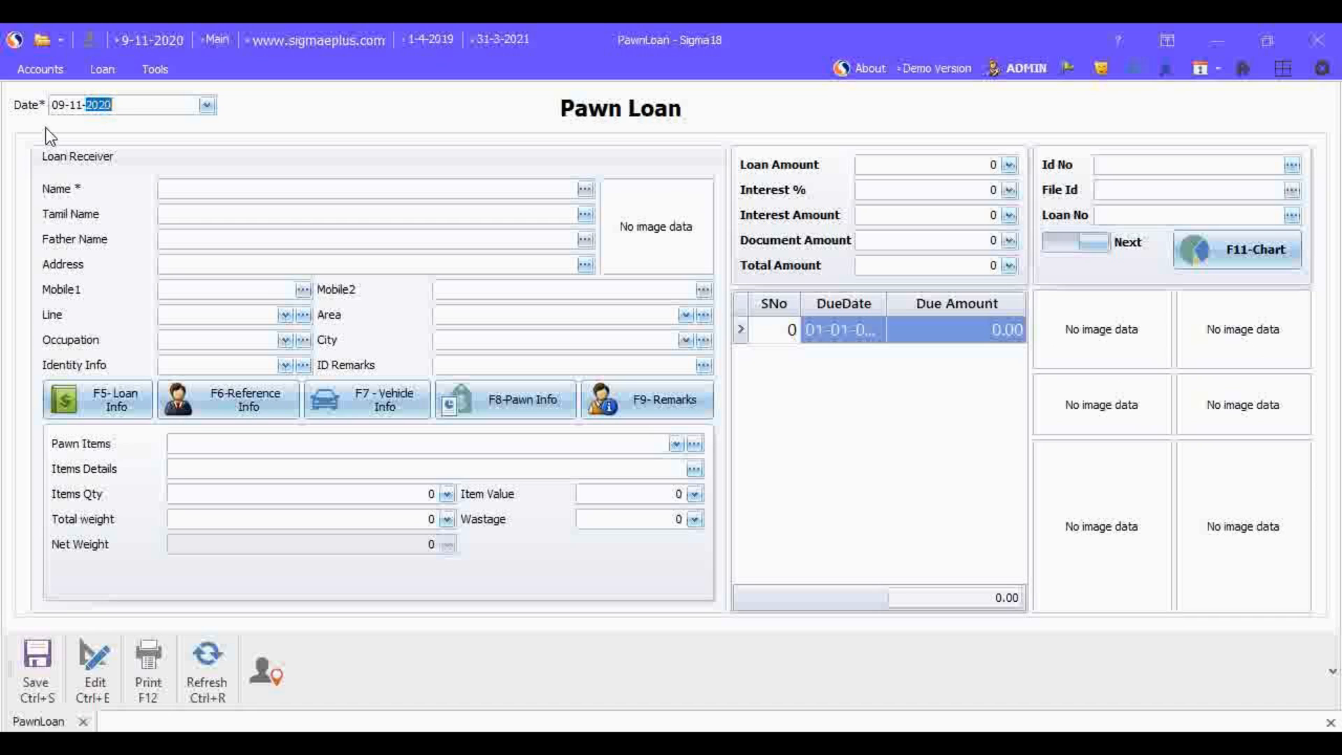
click(76, 105)
text(05)
text(11)
key(Return)
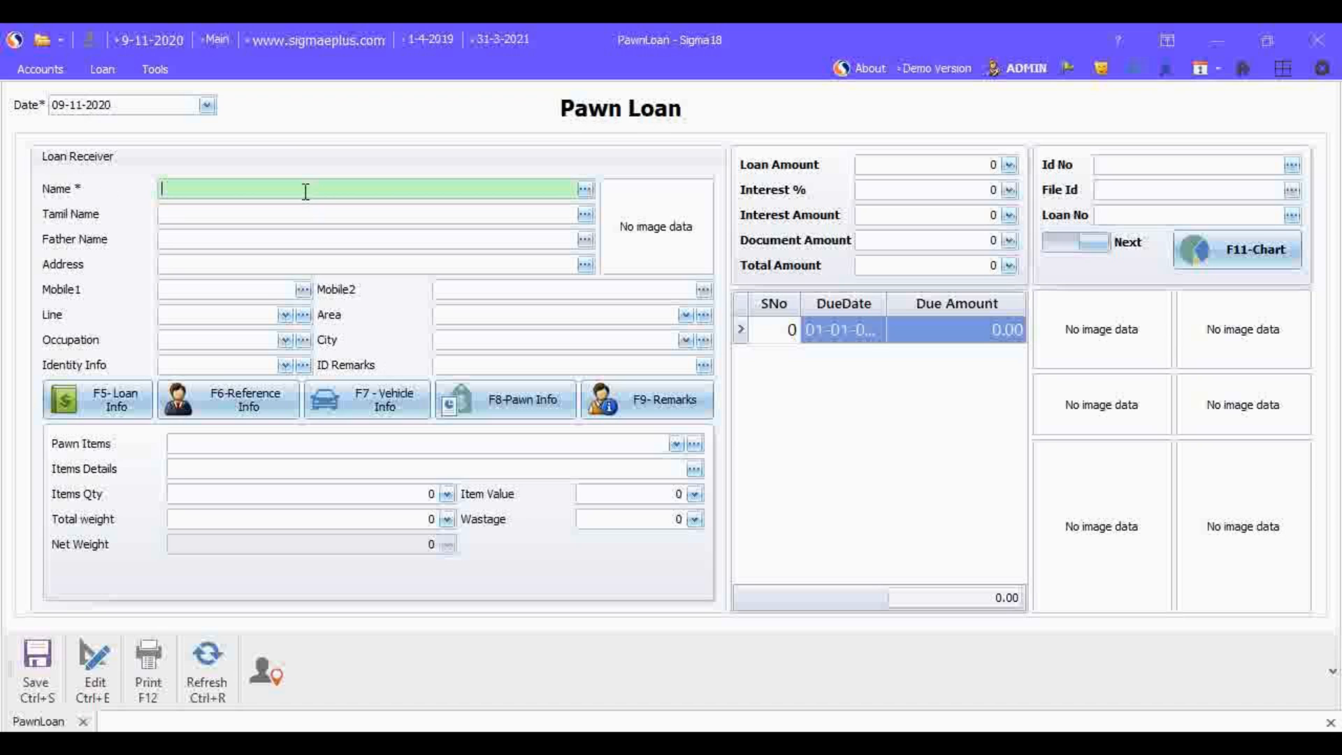
Step: Fill in the loan receiver's name, Tamil name, father's name, address and both mobile numbers
text(Sigma)
click(264, 215)
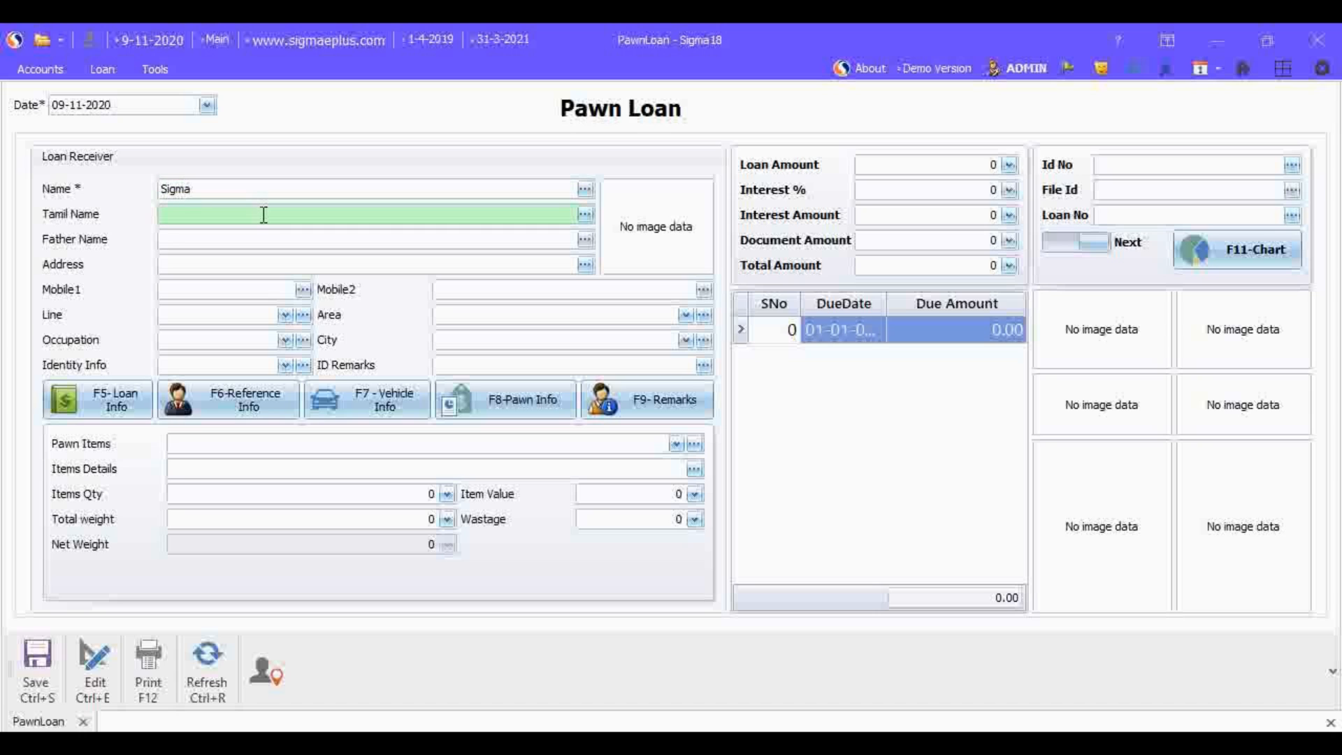
text(சிக்மா)
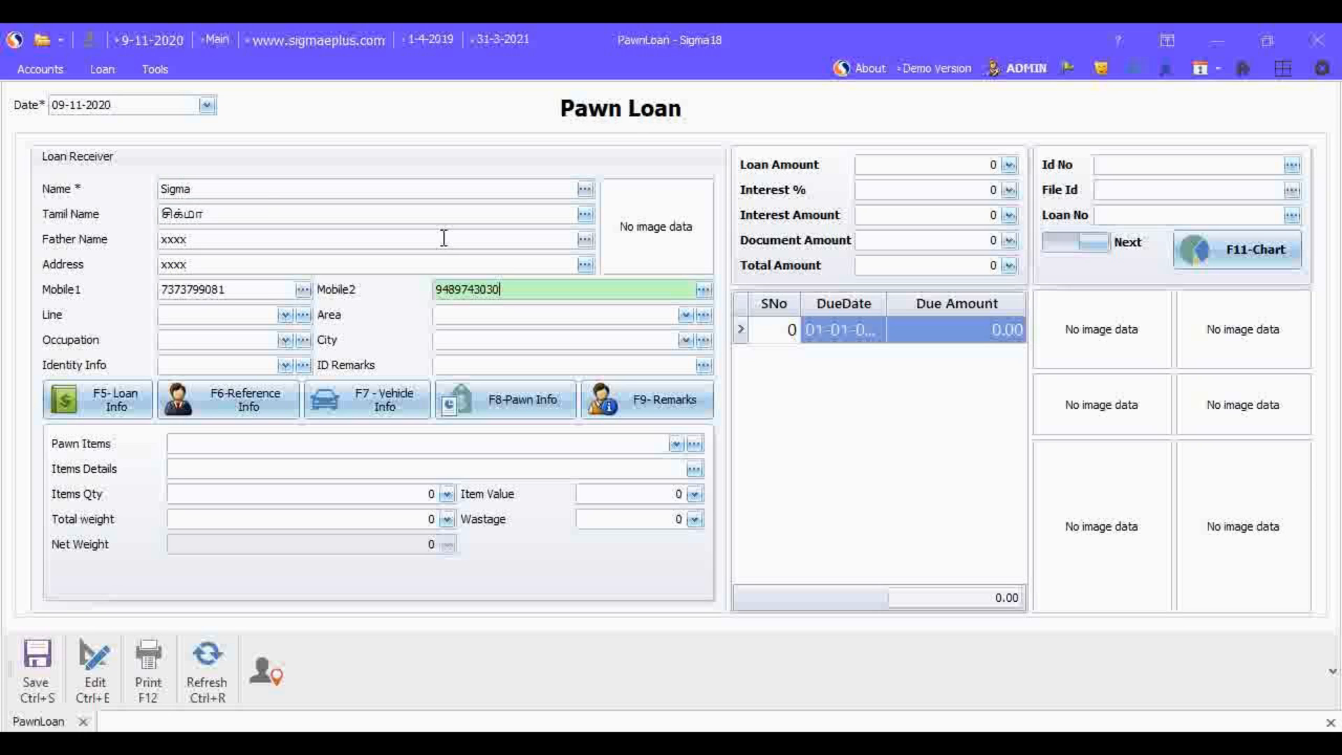
Step: Add a new entry named Line7 to the choices for the receiver's line and save it
click(288, 316)
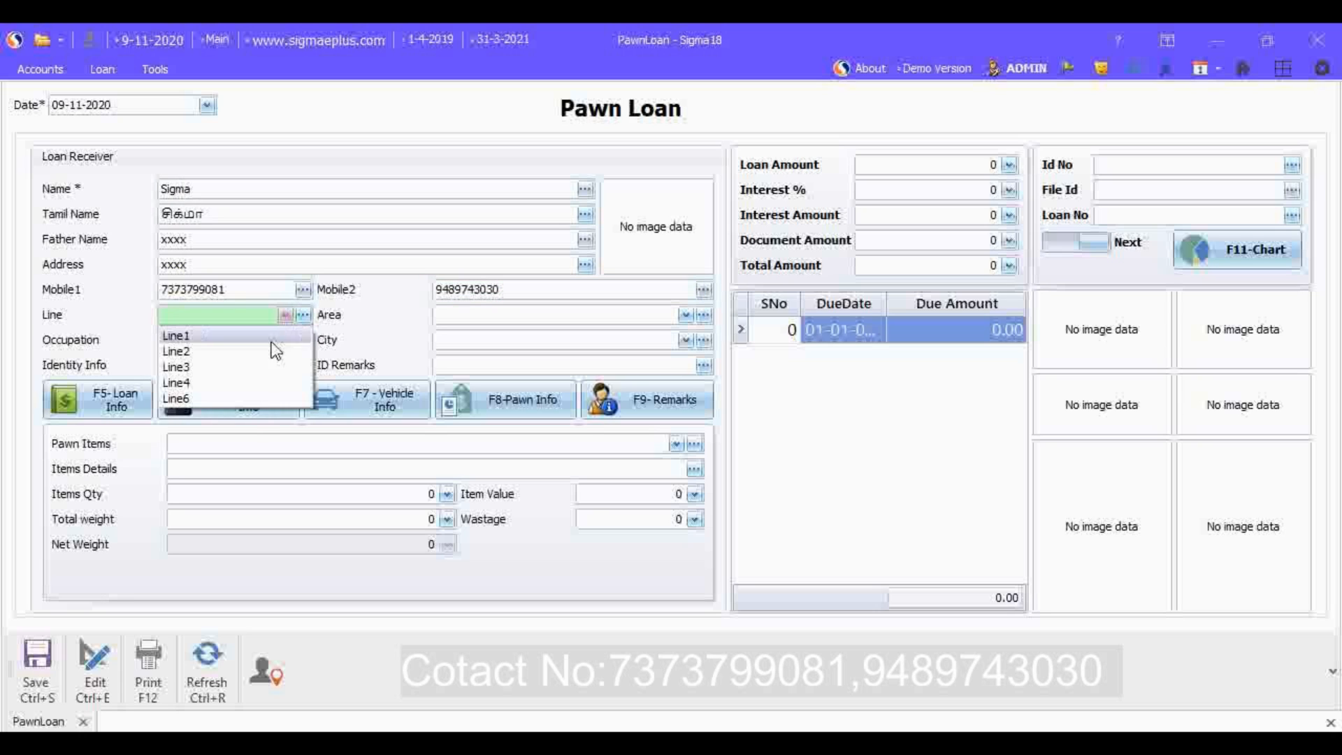
click(242, 319)
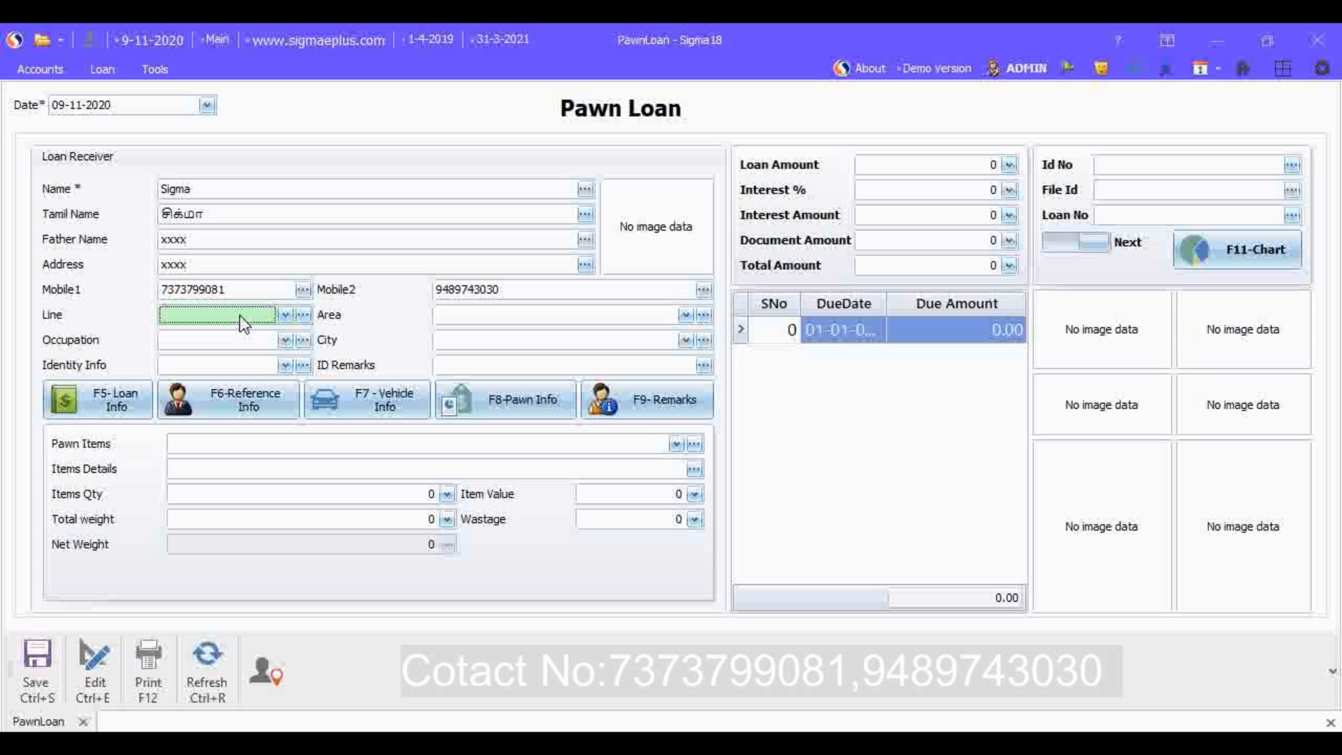
key(F9)
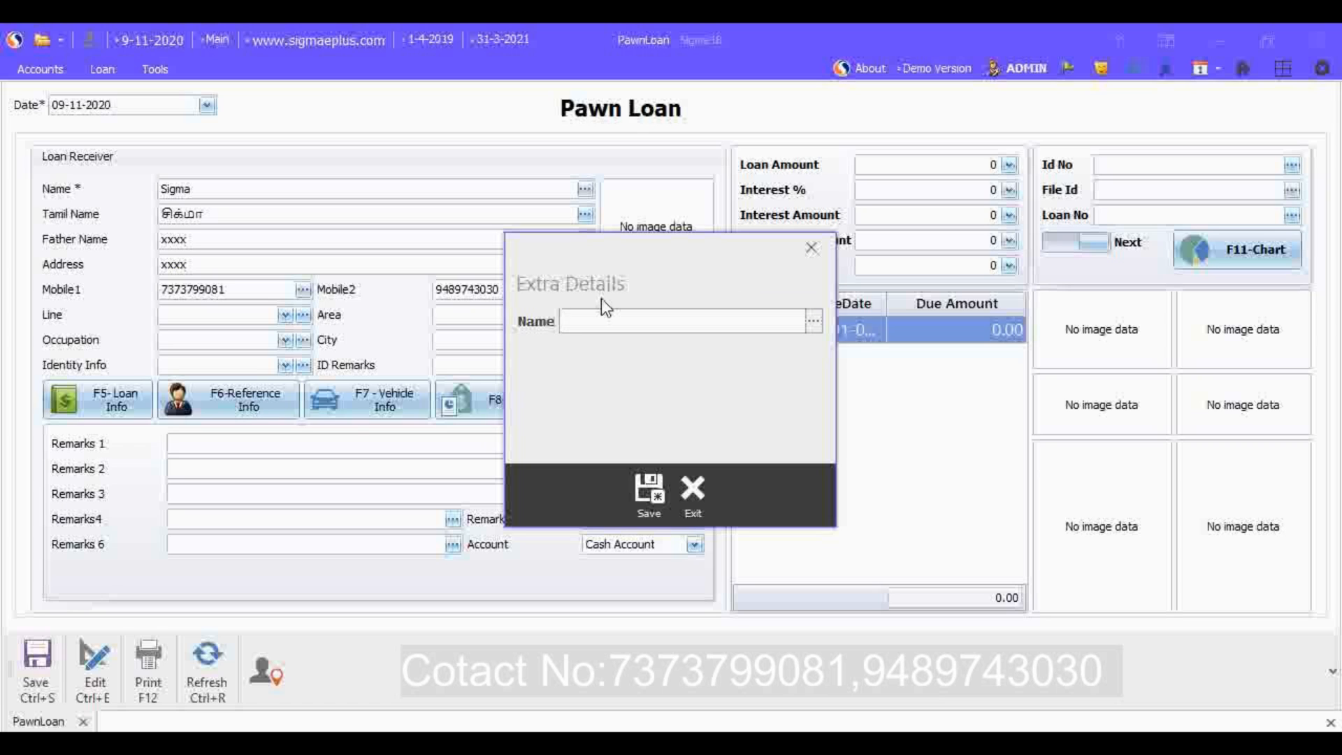
click(617, 323)
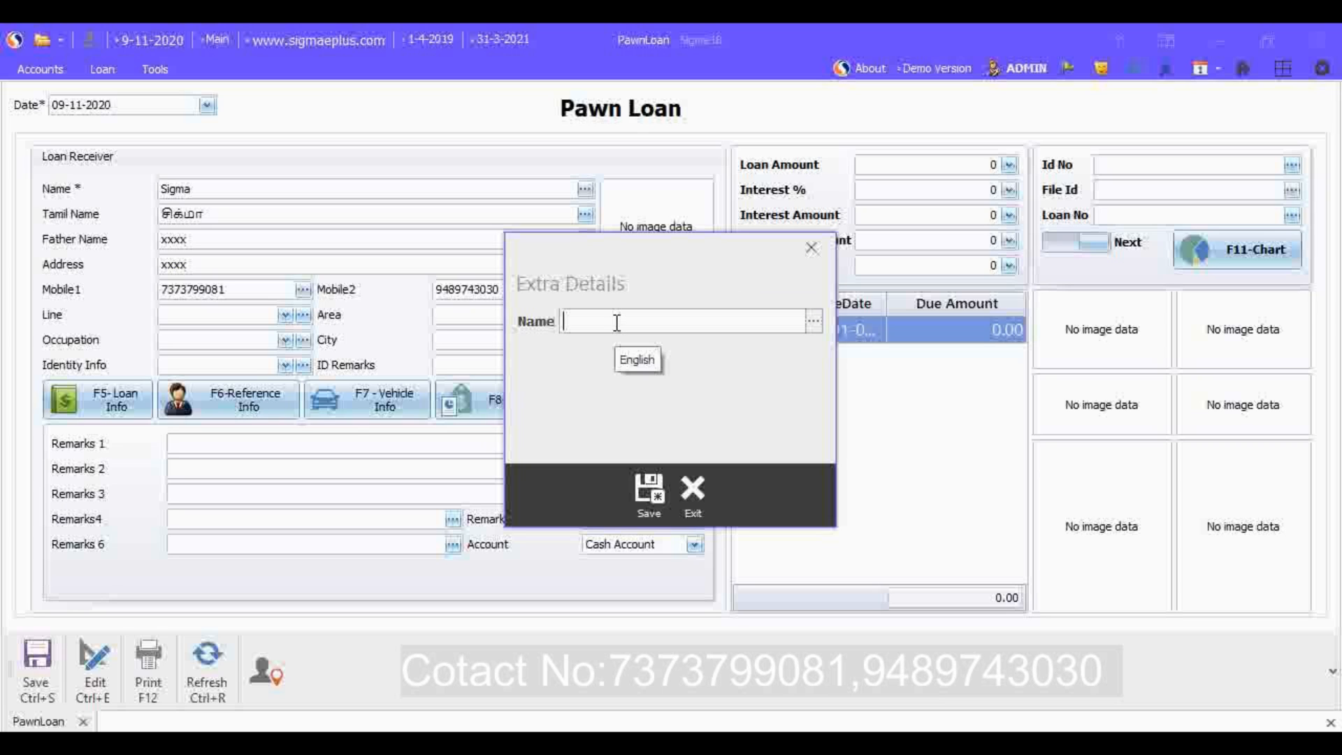
text(Line7)
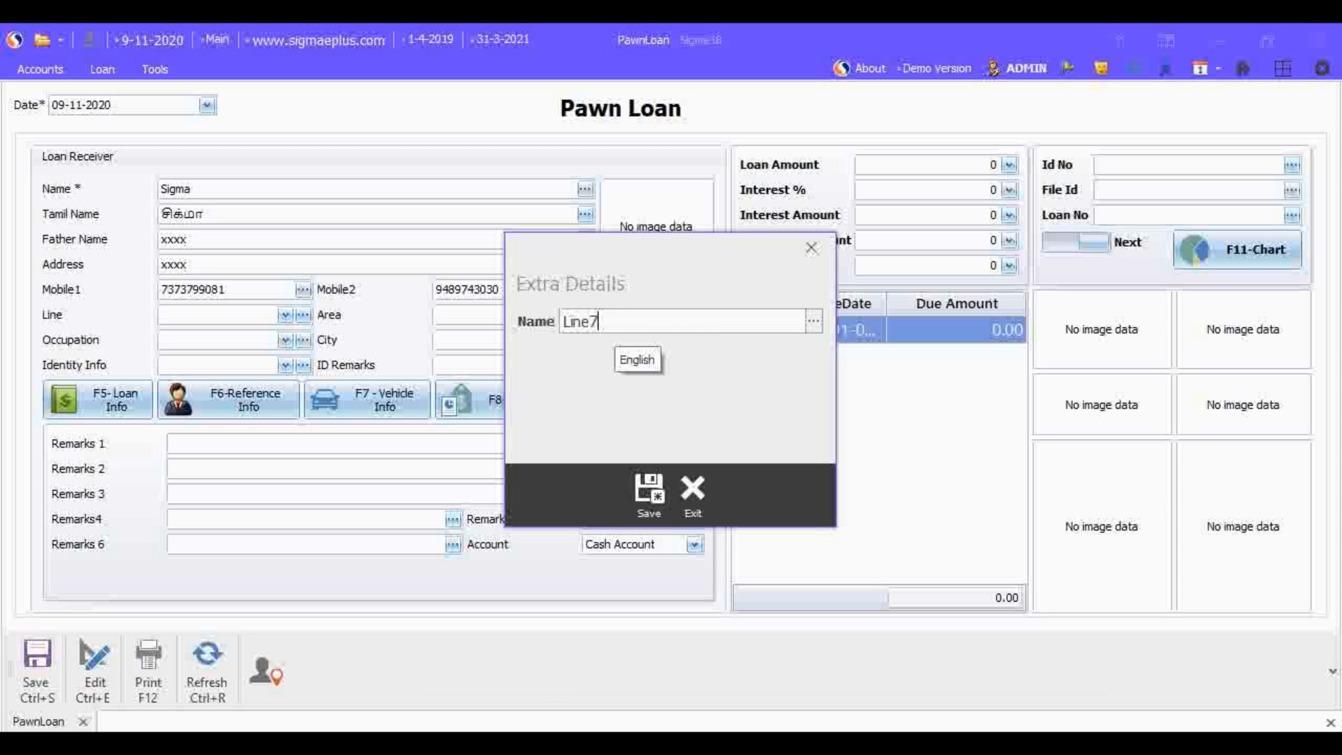
click(650, 487)
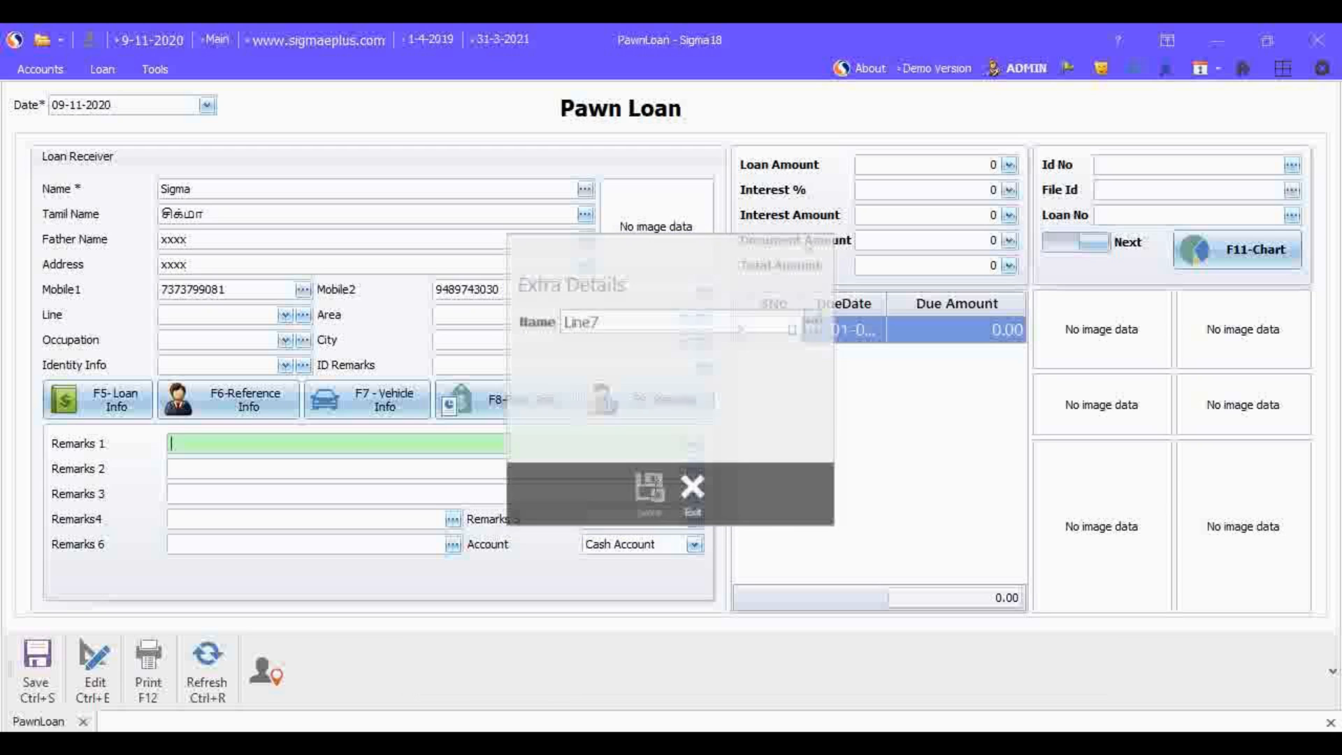
Step: Assign Line7 as the loan receiver's line
click(284, 316)
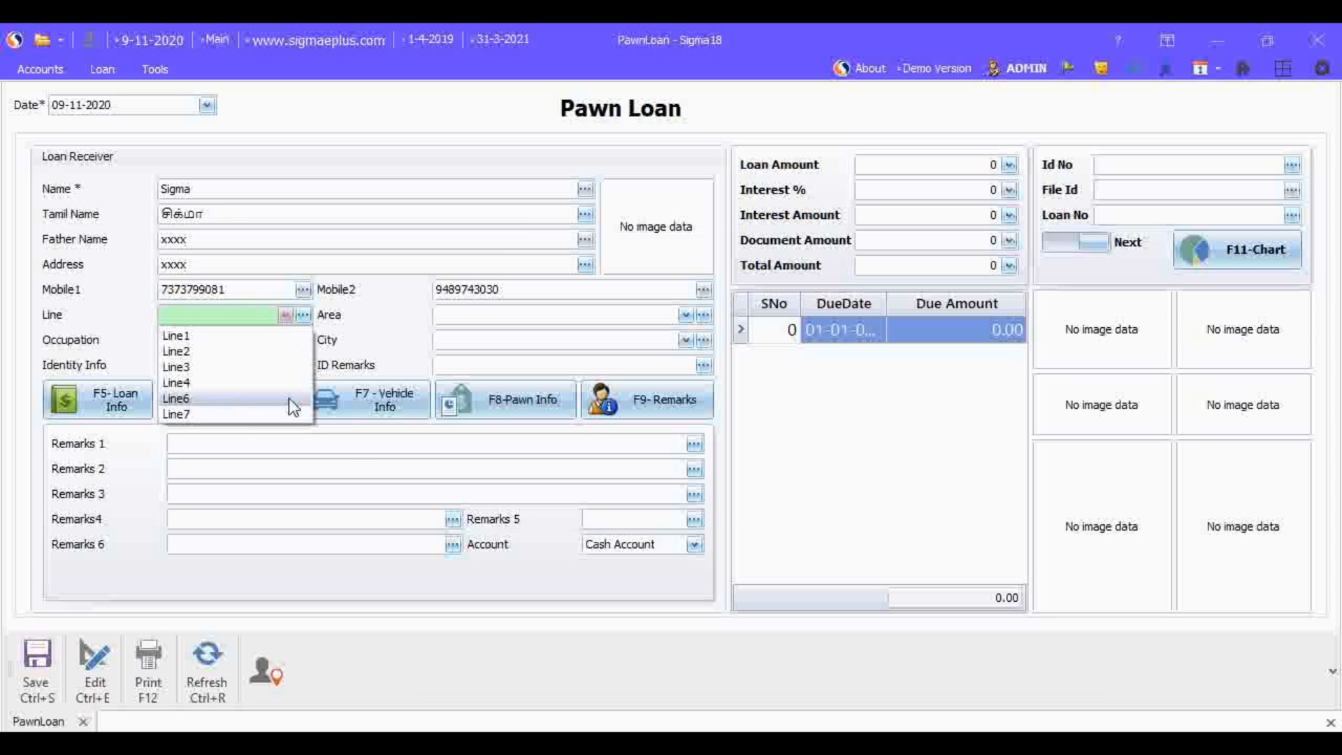
click(238, 414)
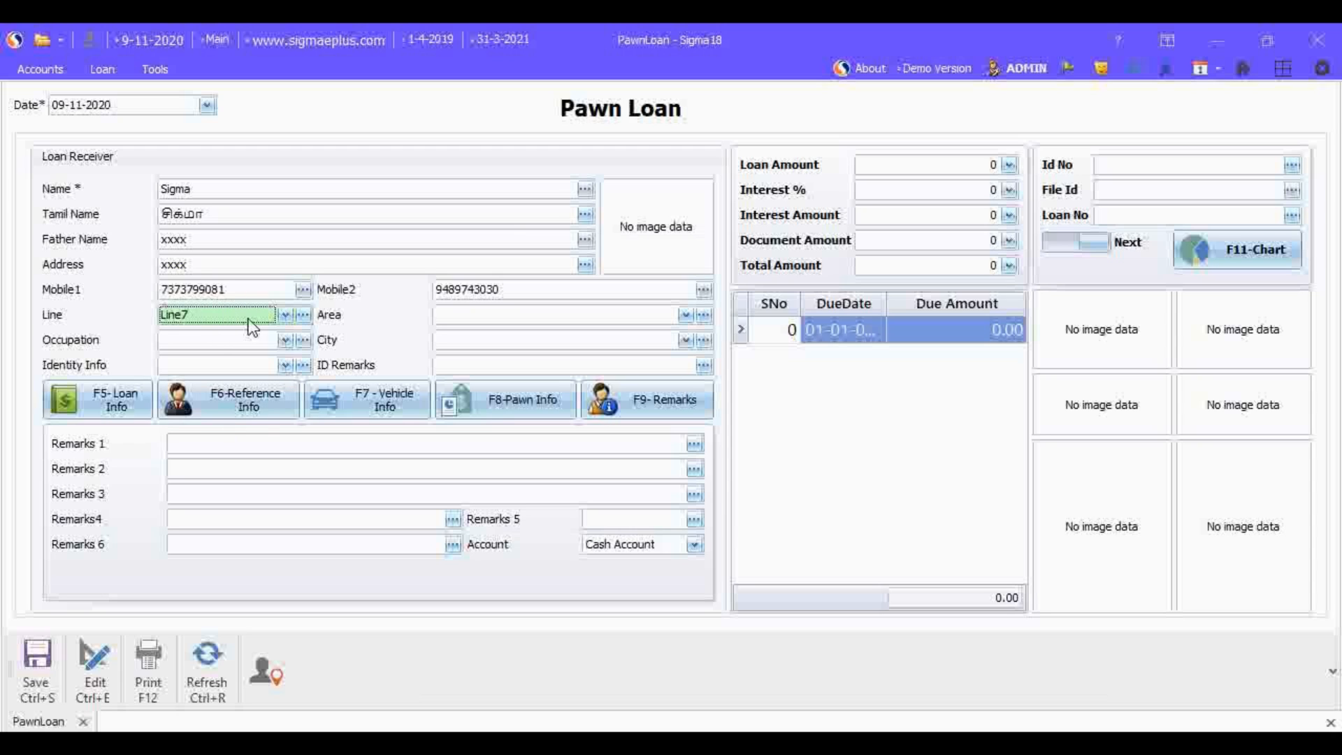
click(284, 315)
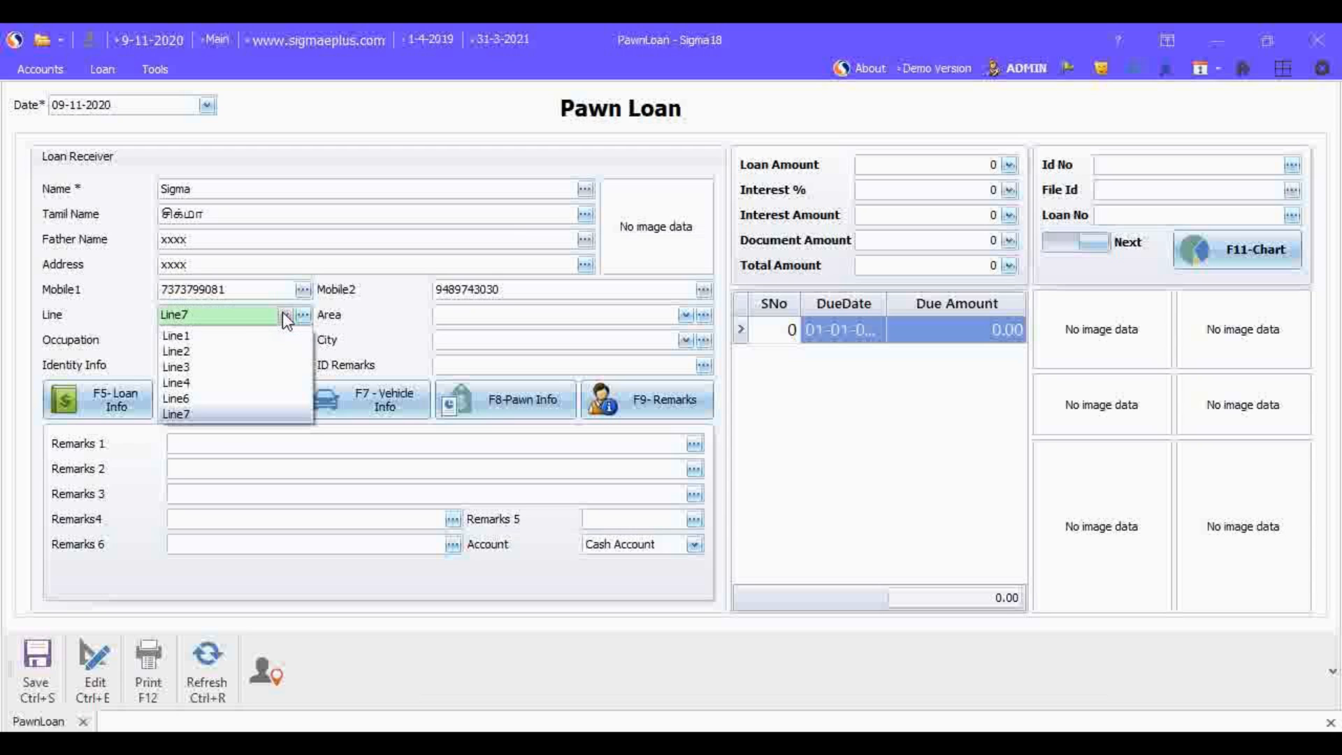
click(226, 415)
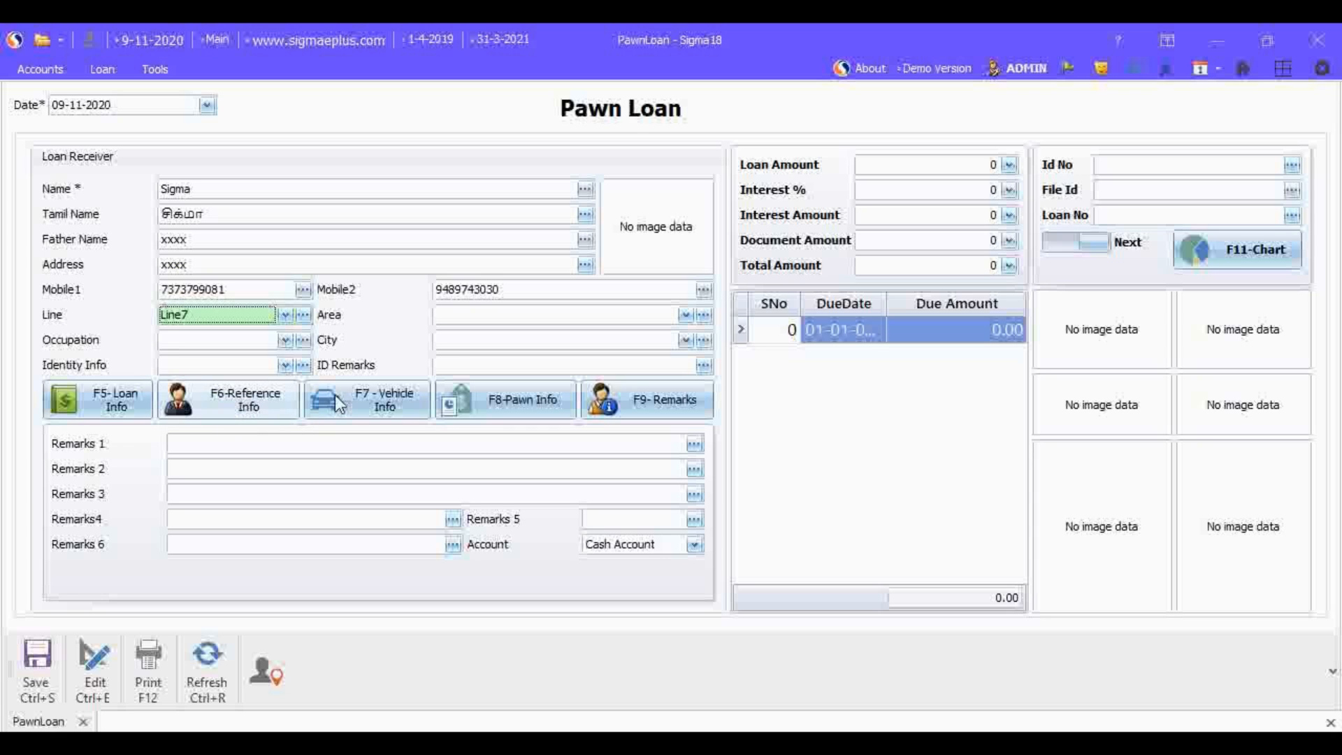
Step: Set the loan receiver's area to Area1
click(684, 316)
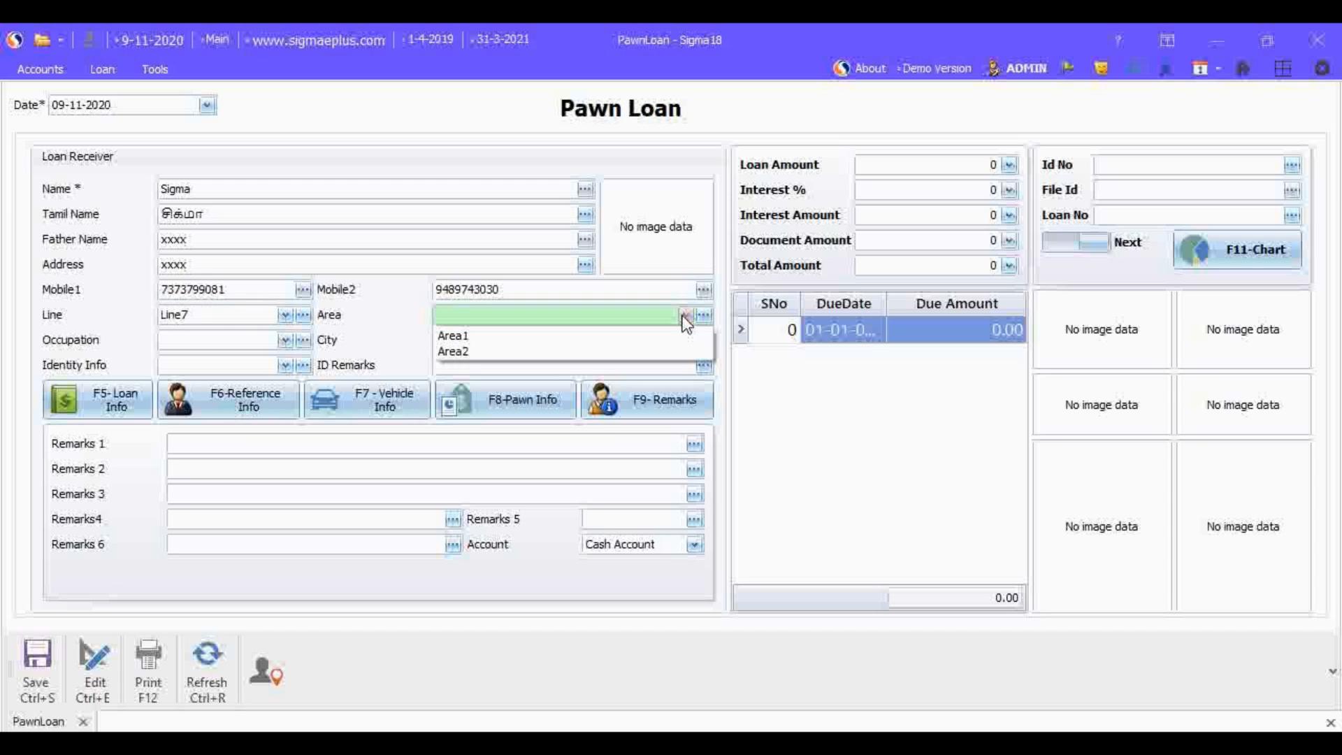
click(271, 339)
click(498, 345)
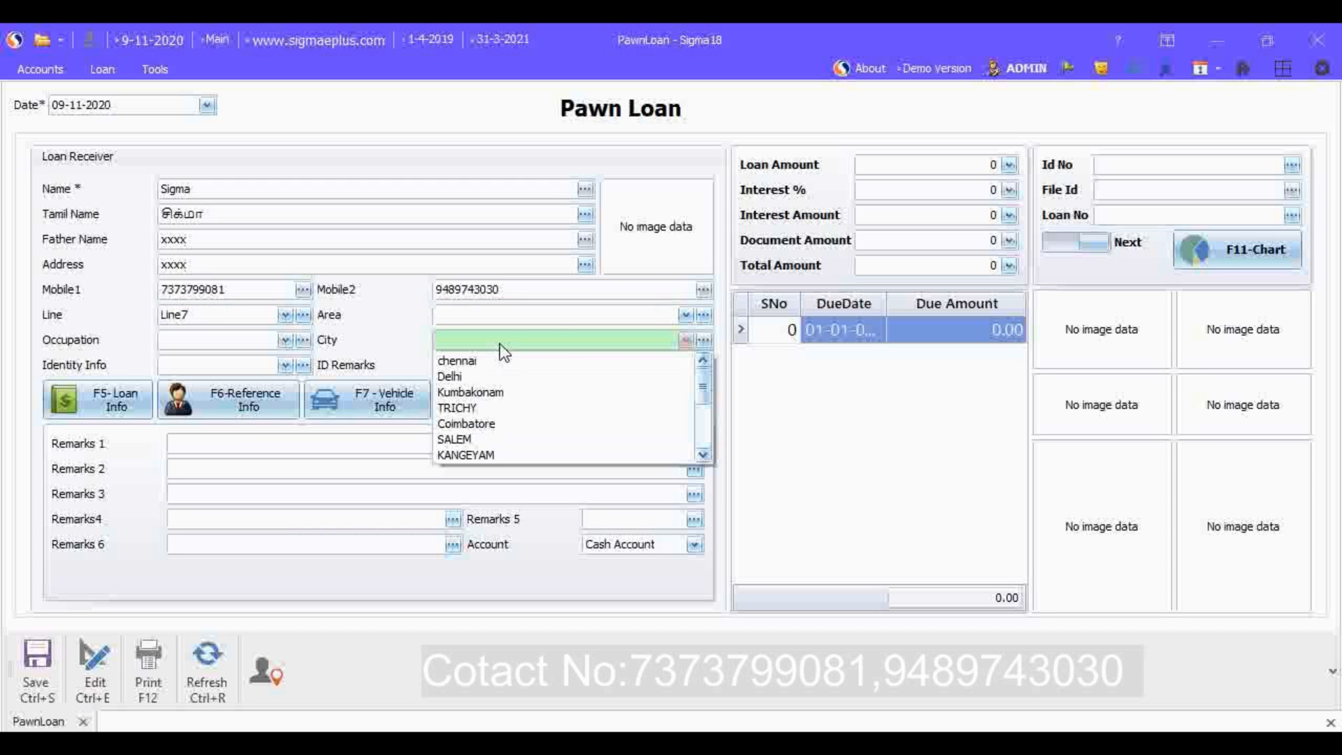
click(686, 314)
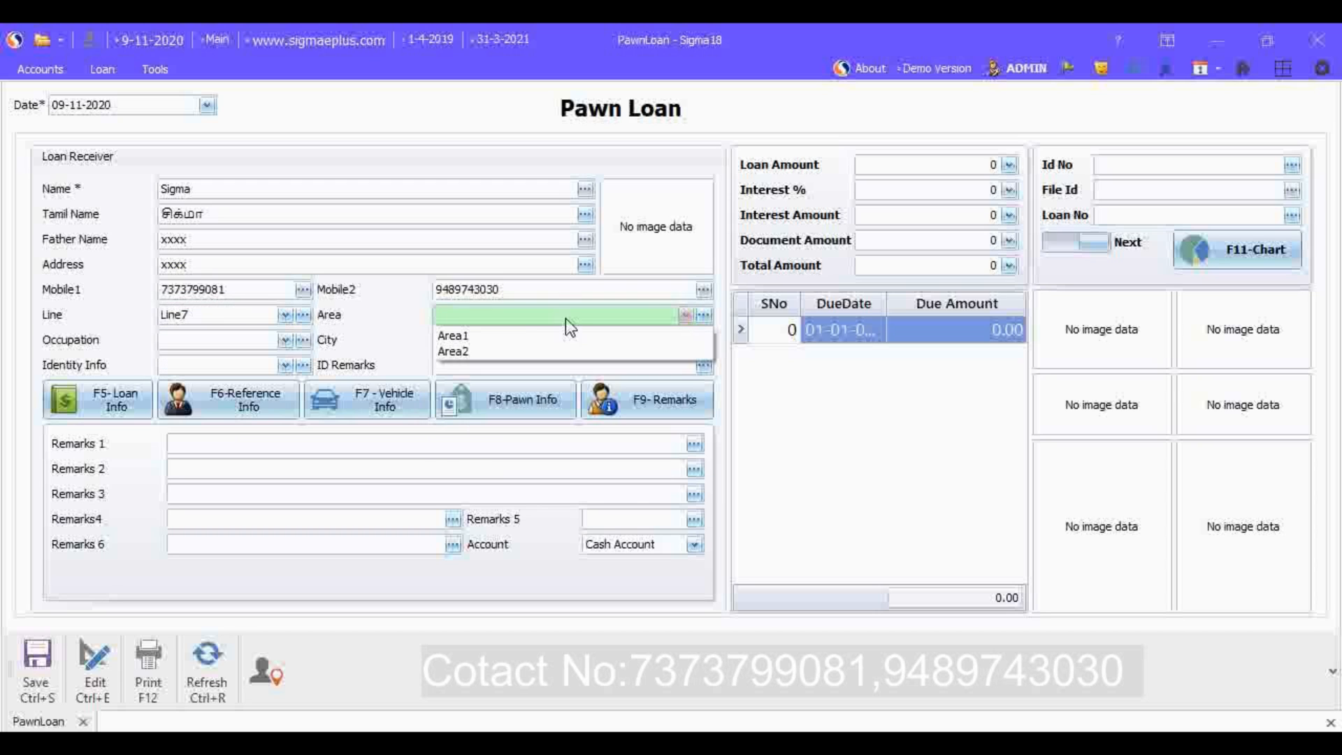
click(483, 330)
Step: Set the loan receiver's occupation to Teacher and the city to chennai
click(284, 341)
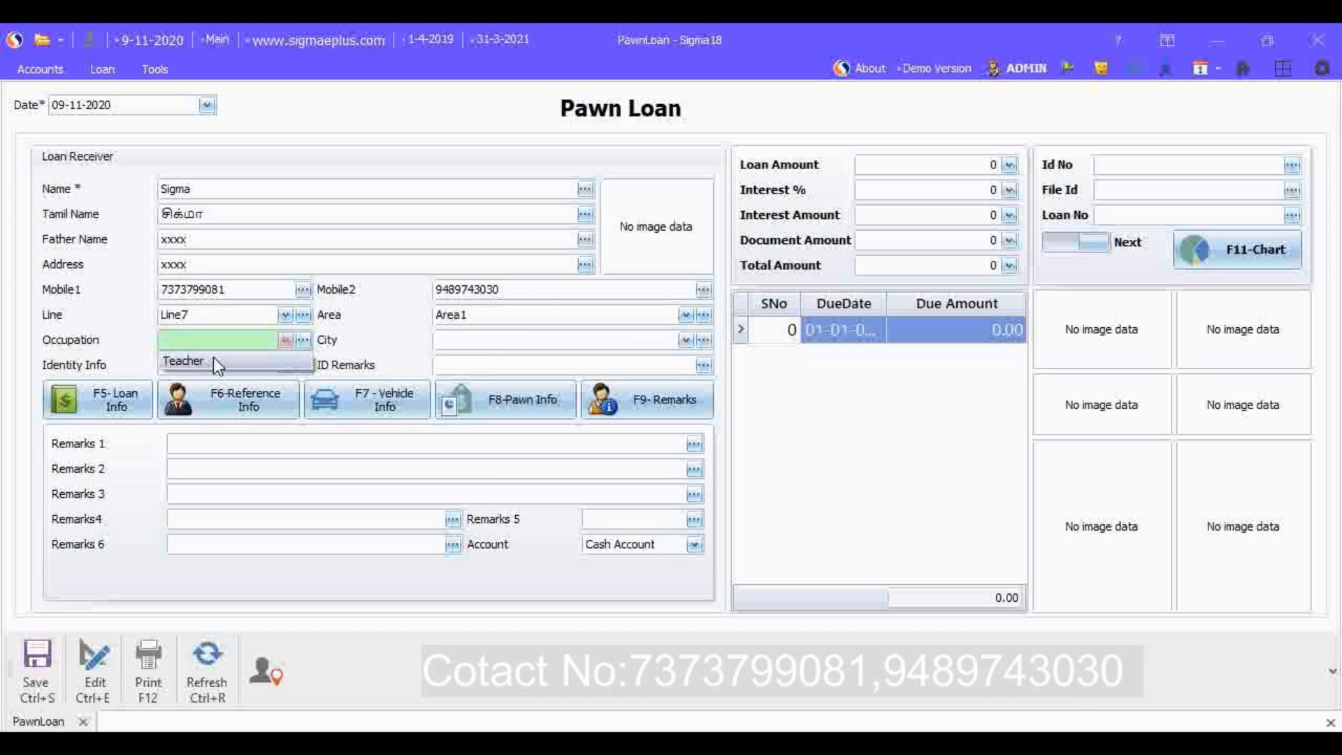
click(212, 358)
click(684, 340)
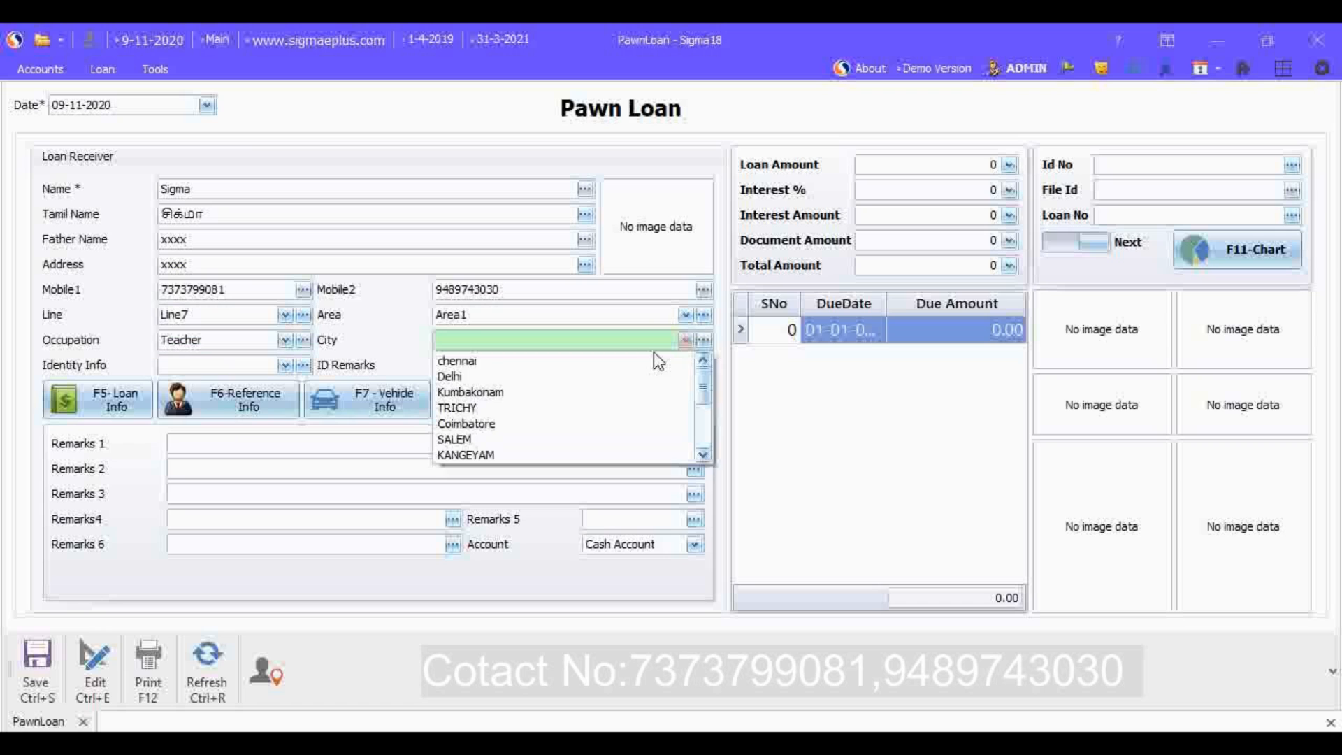
click(576, 358)
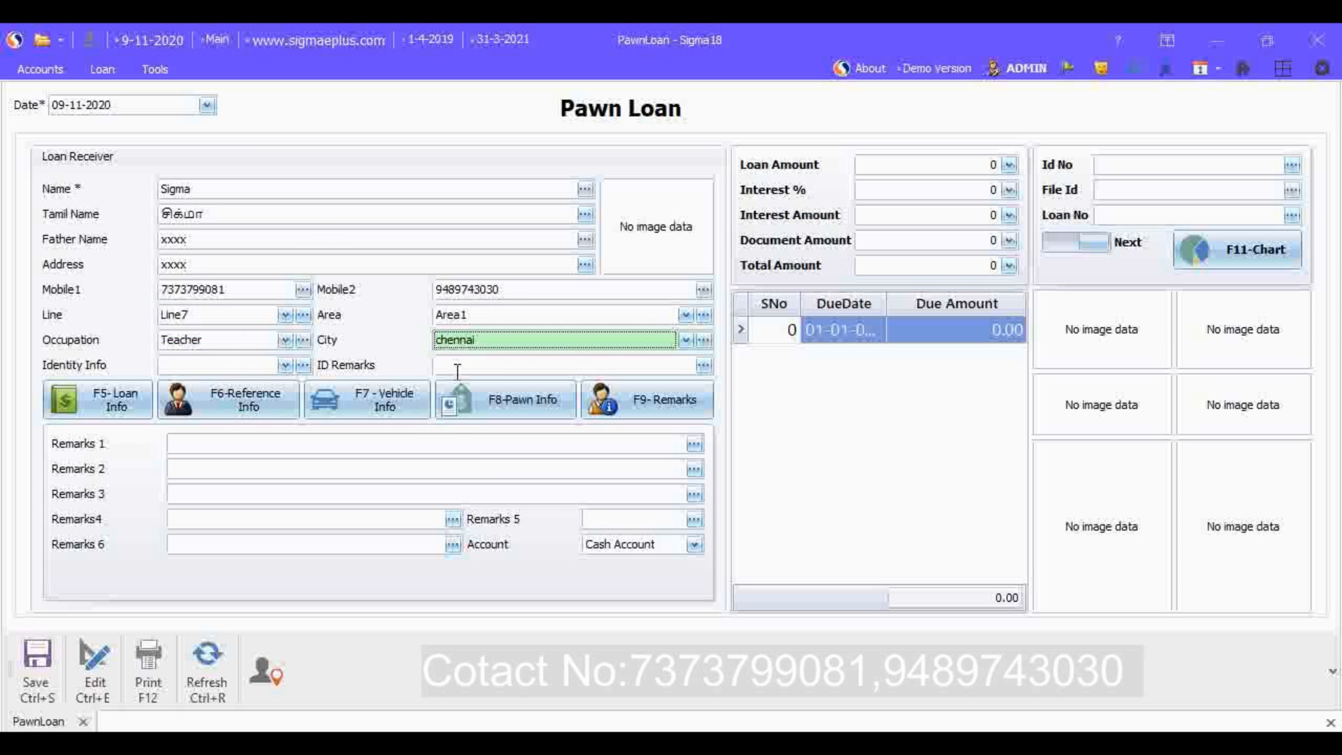
Step: Load the logo image from the Desktop as the loan receiver's photo
click(657, 261)
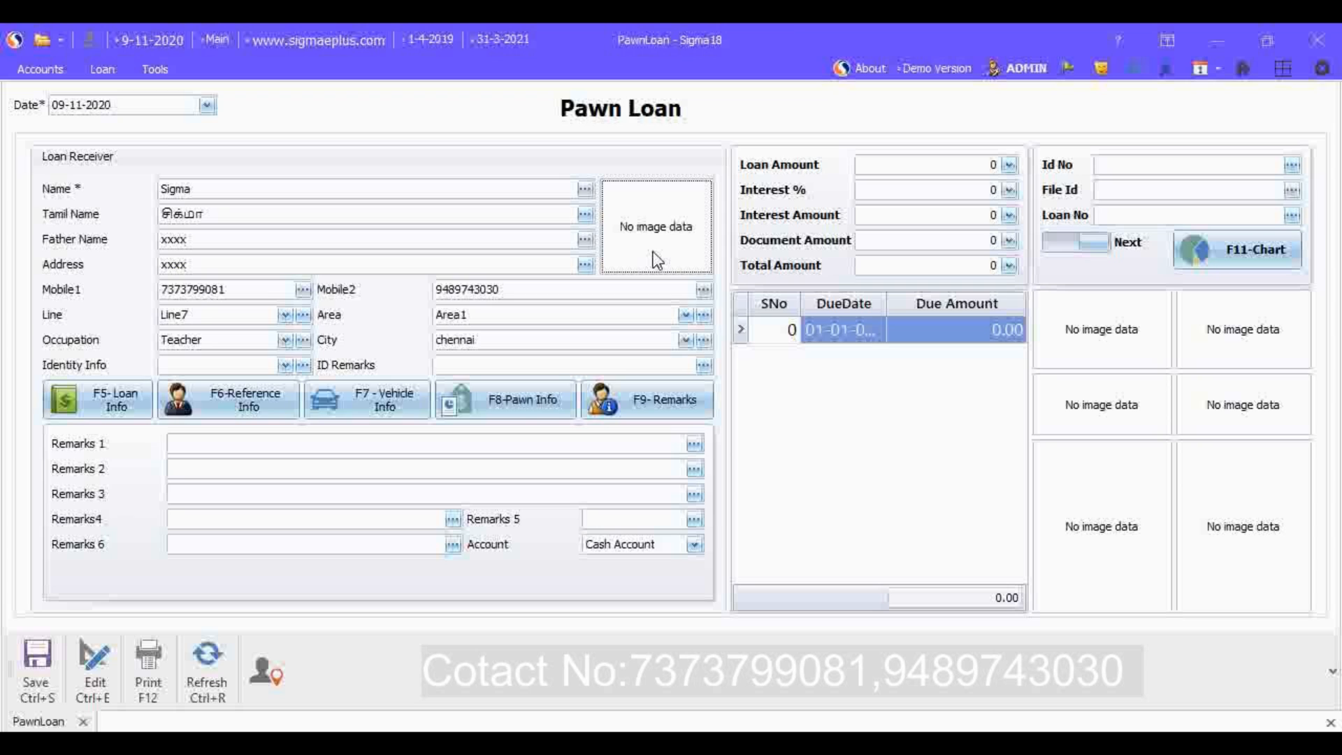
double_click(658, 261)
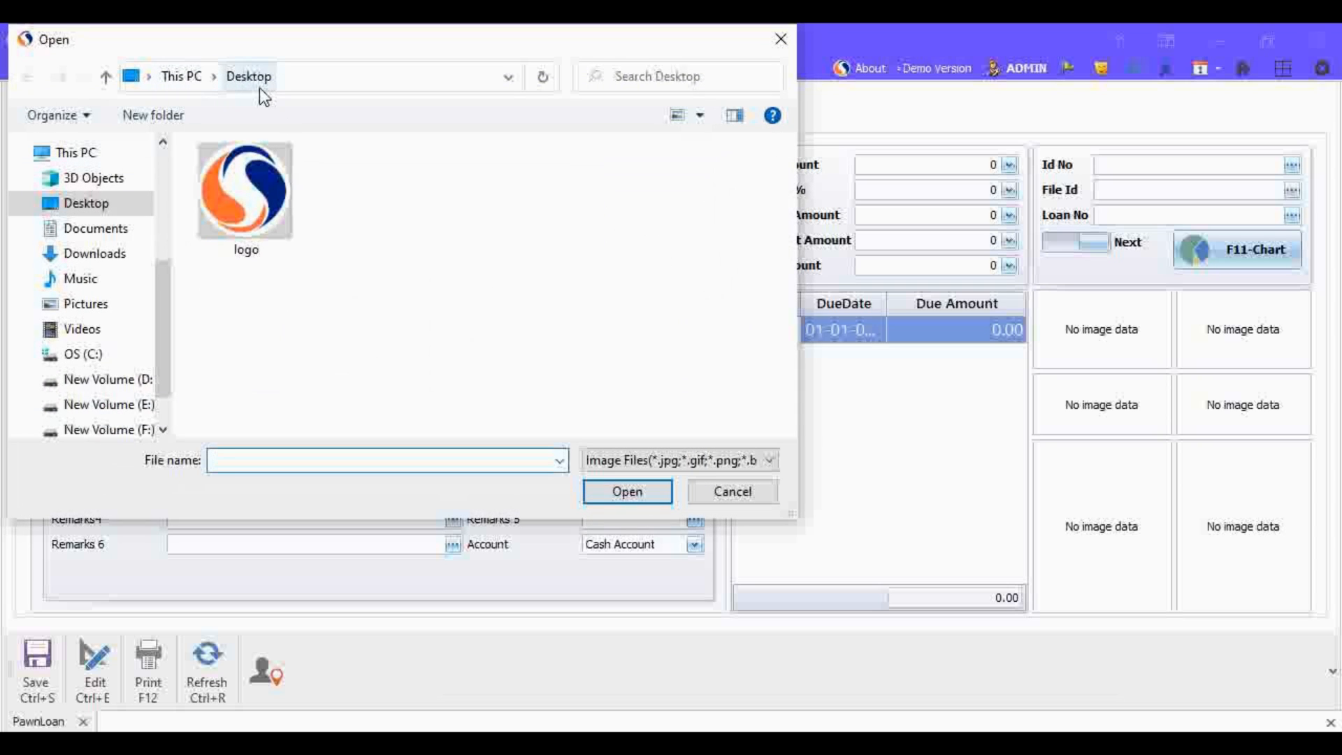
click(262, 211)
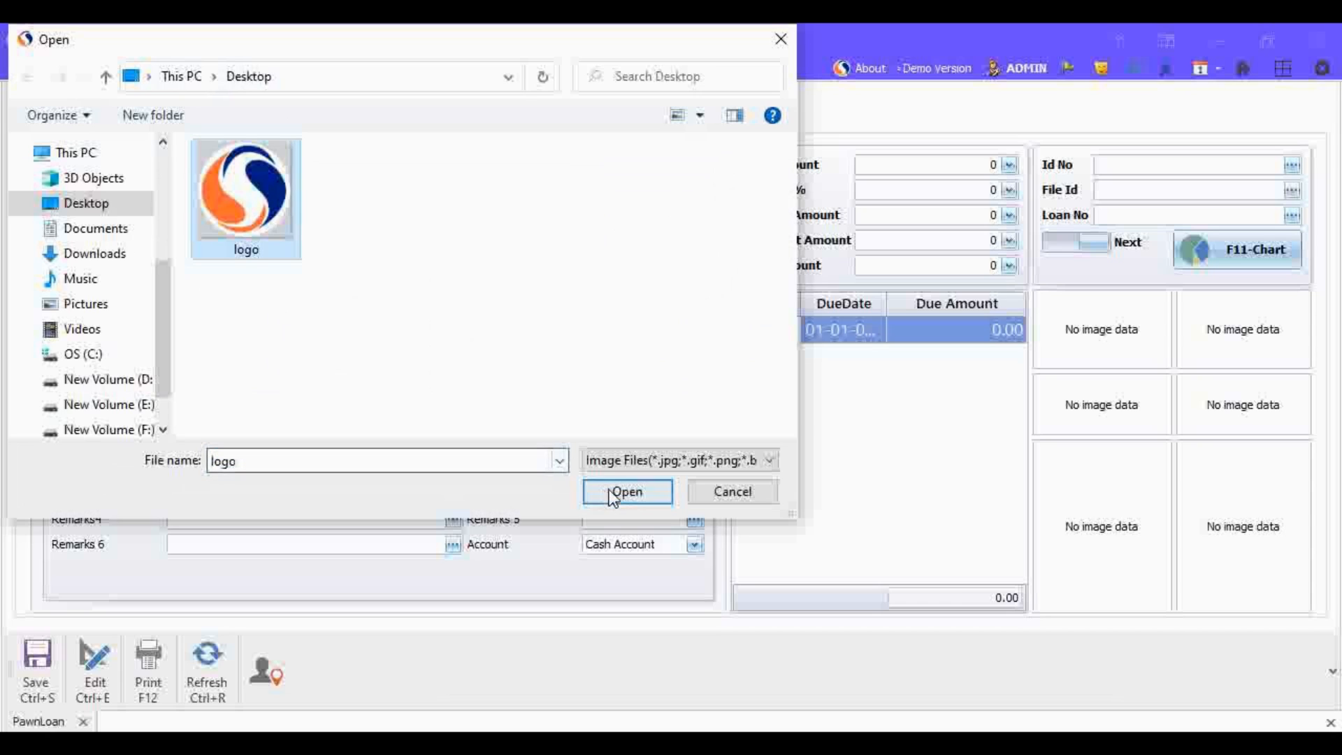
click(626, 492)
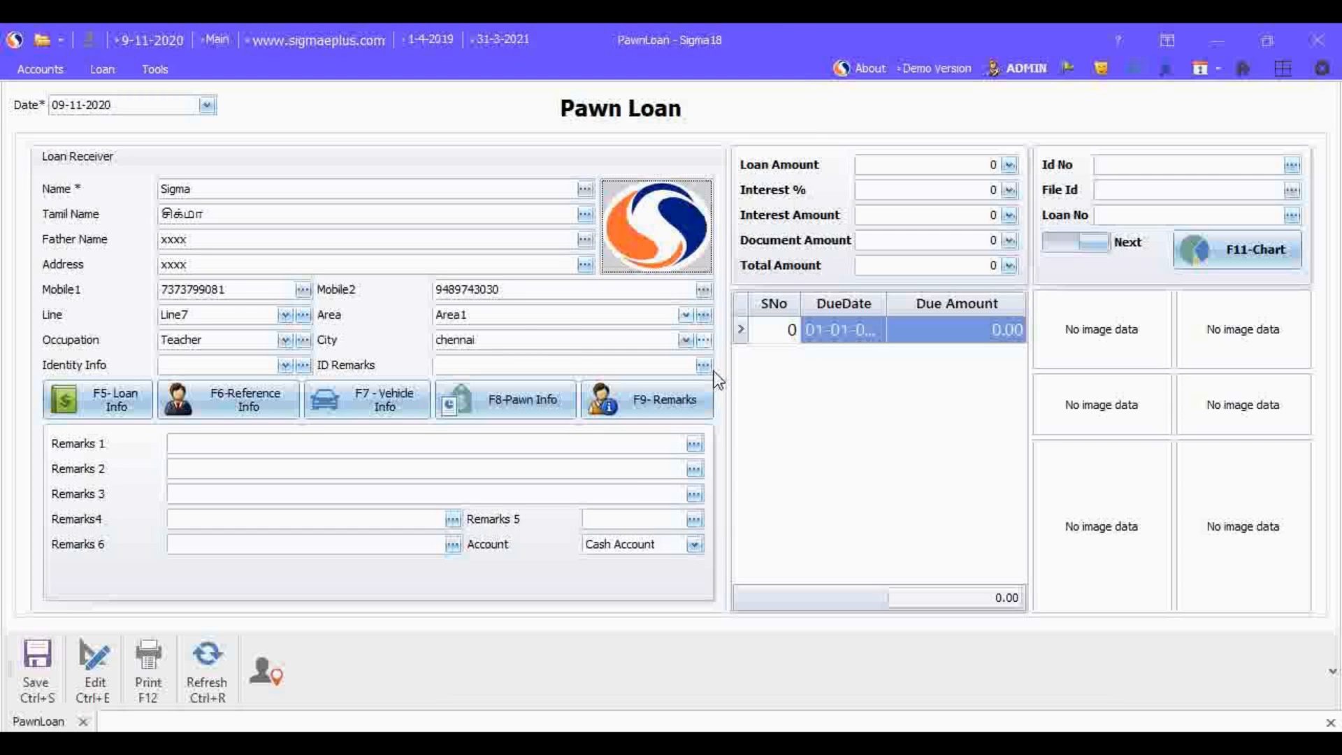
Step: In the pawn information, choose Gold as the pawn item and enter Ring,Chain as the item details
click(516, 410)
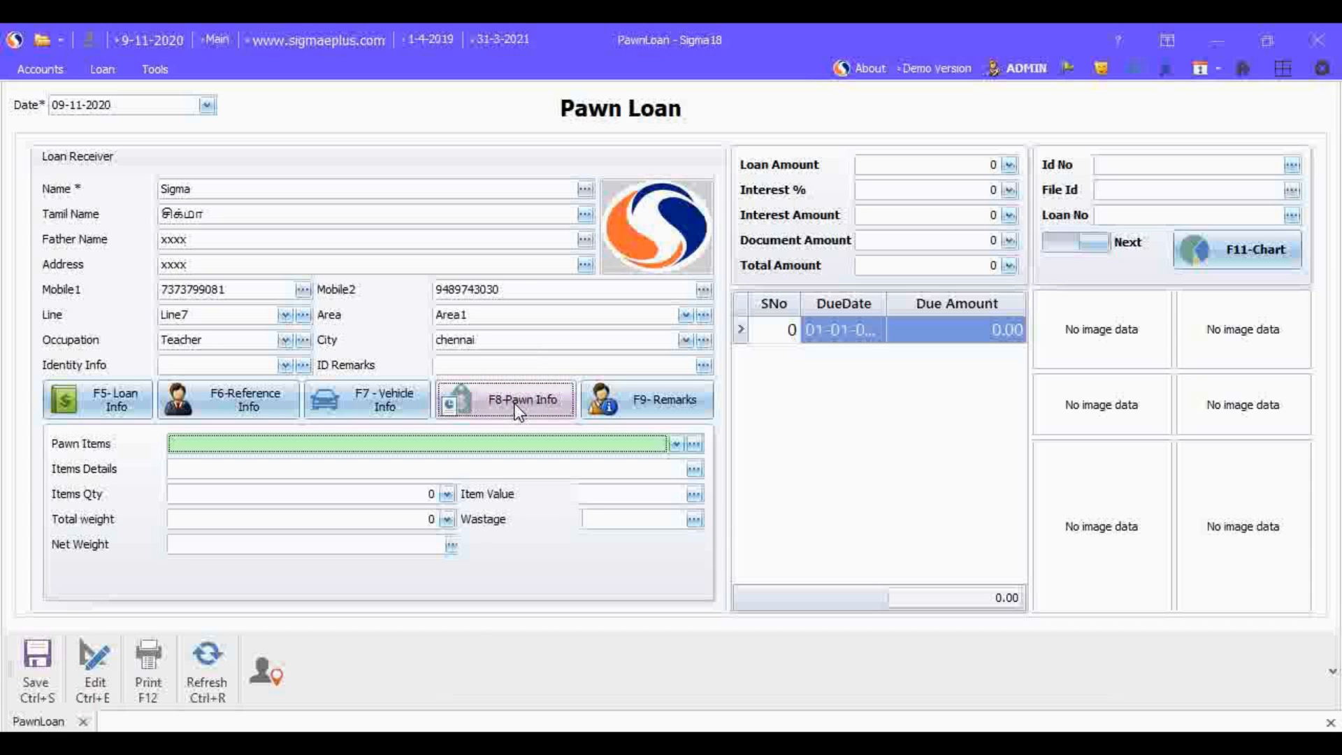
click(677, 445)
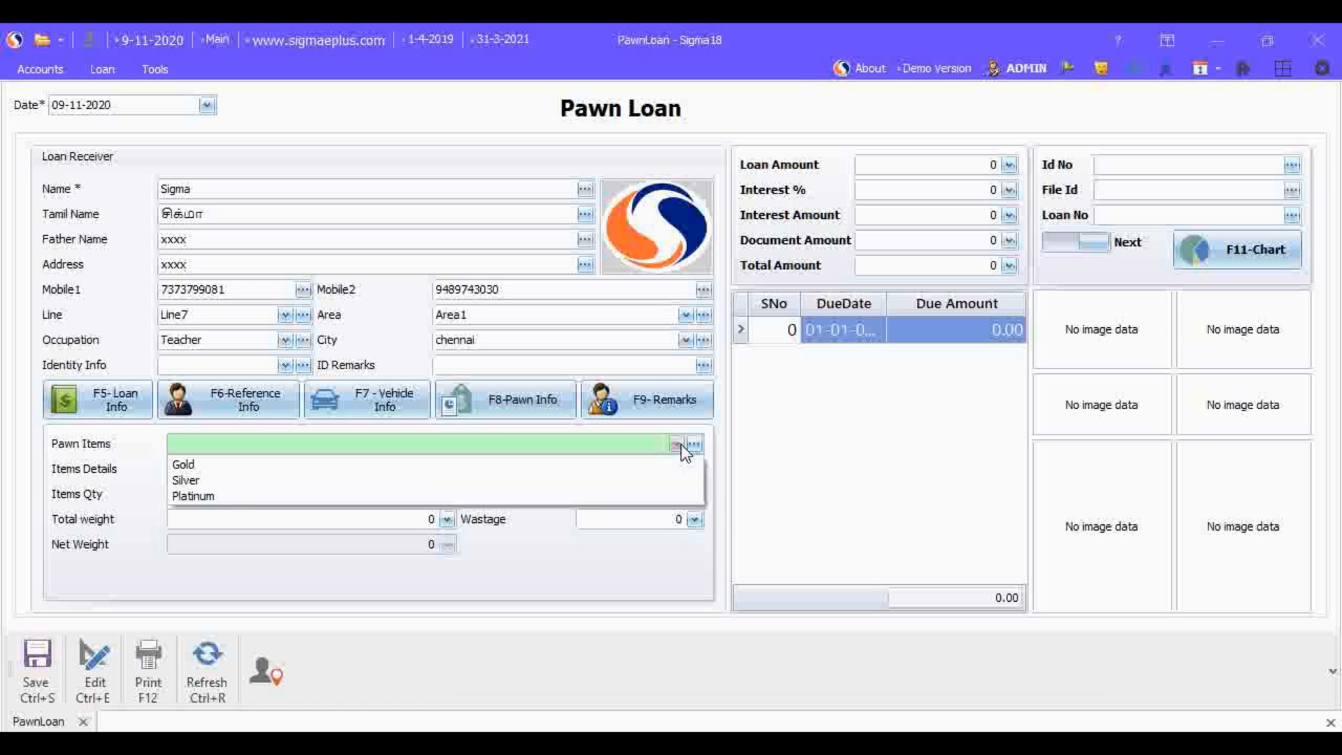
click(355, 464)
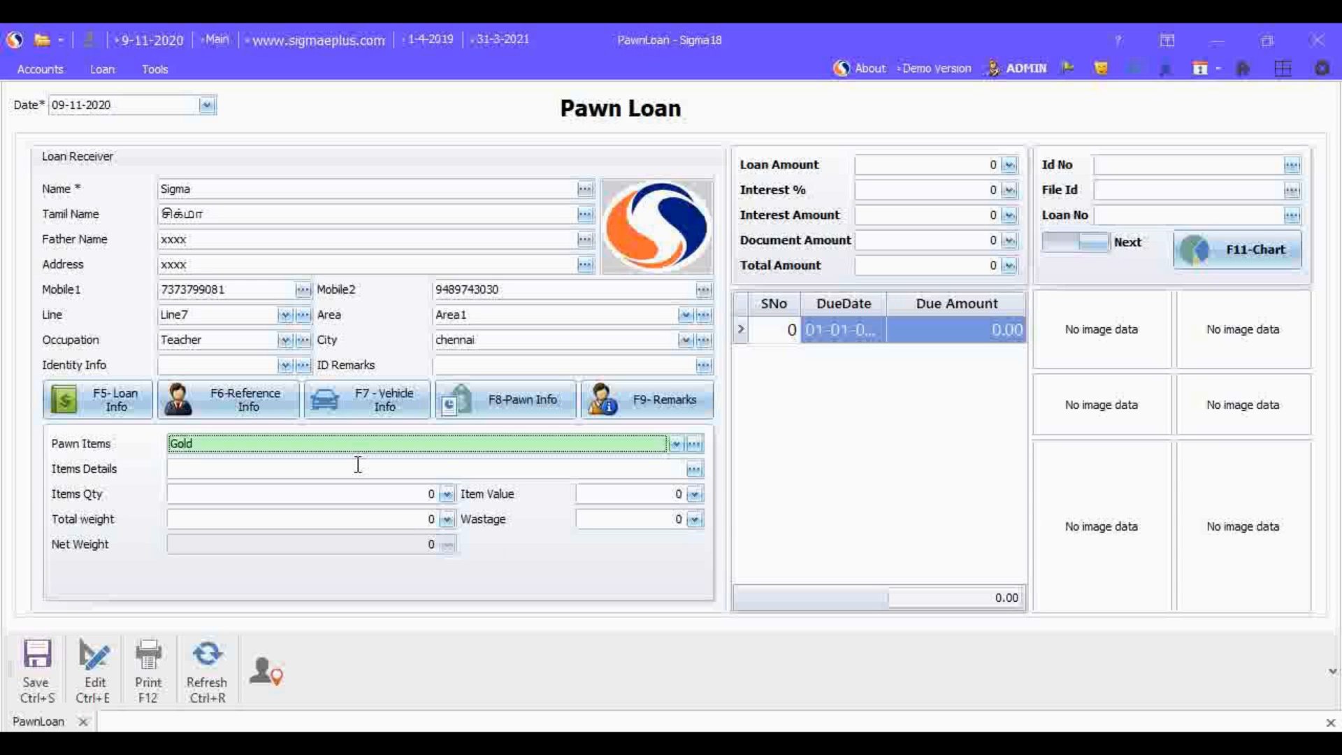
click(457, 468)
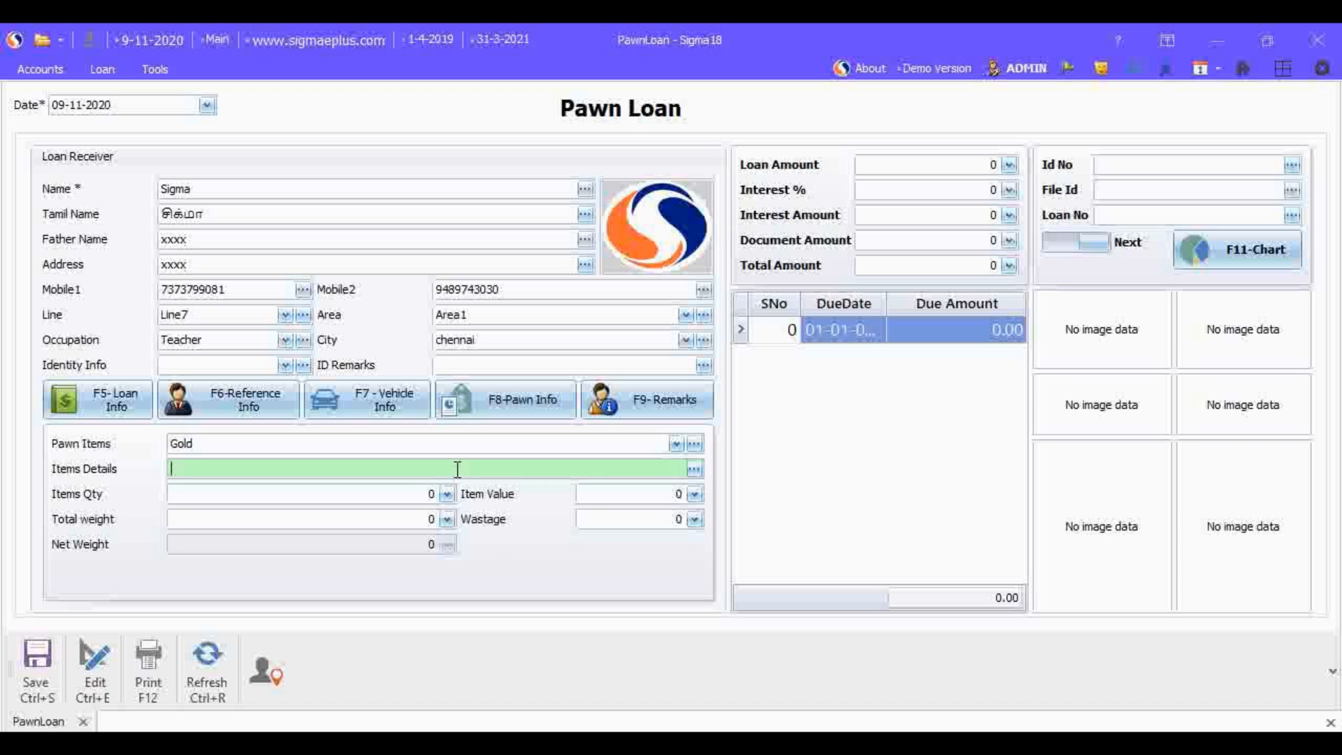
text(Ring,Chain)
Step: Set the pawned items' quantity to 5, item value to 100000, total weight to 5 and wastage to 55
click(419, 490)
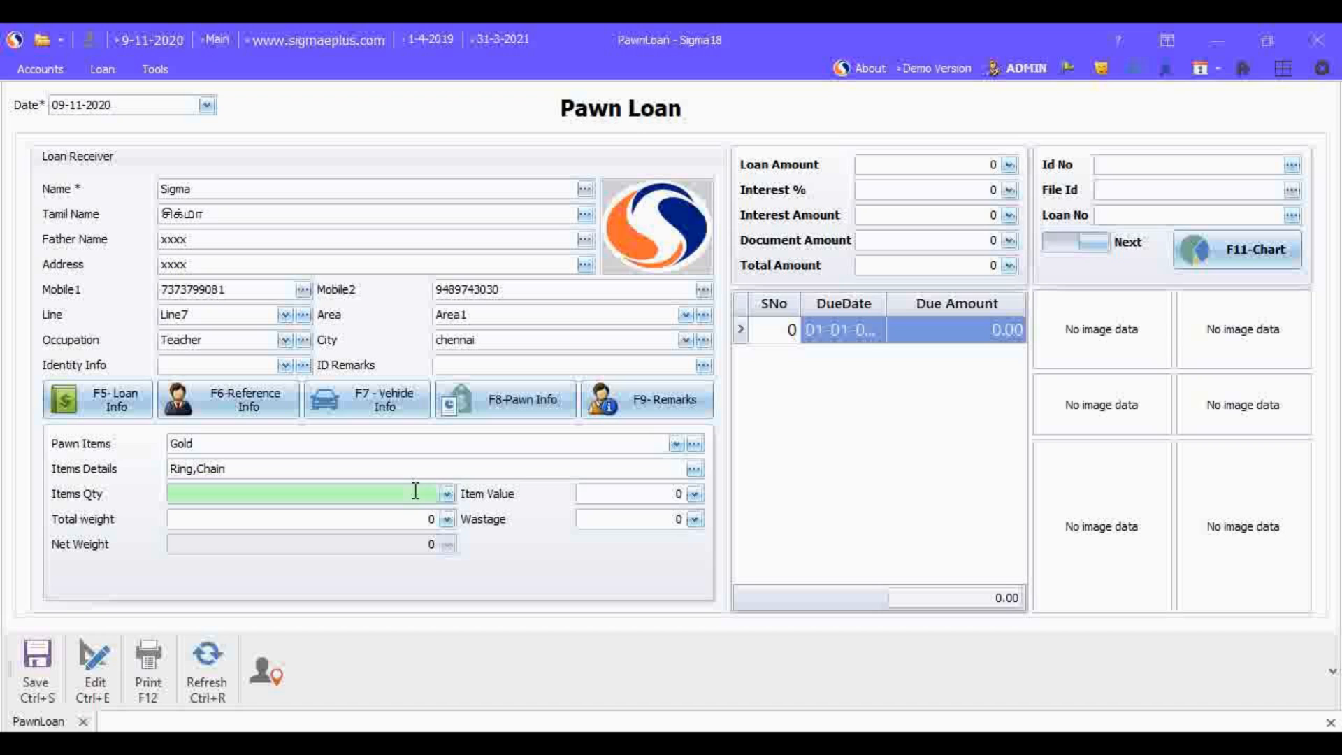
text(5)
key(Return)
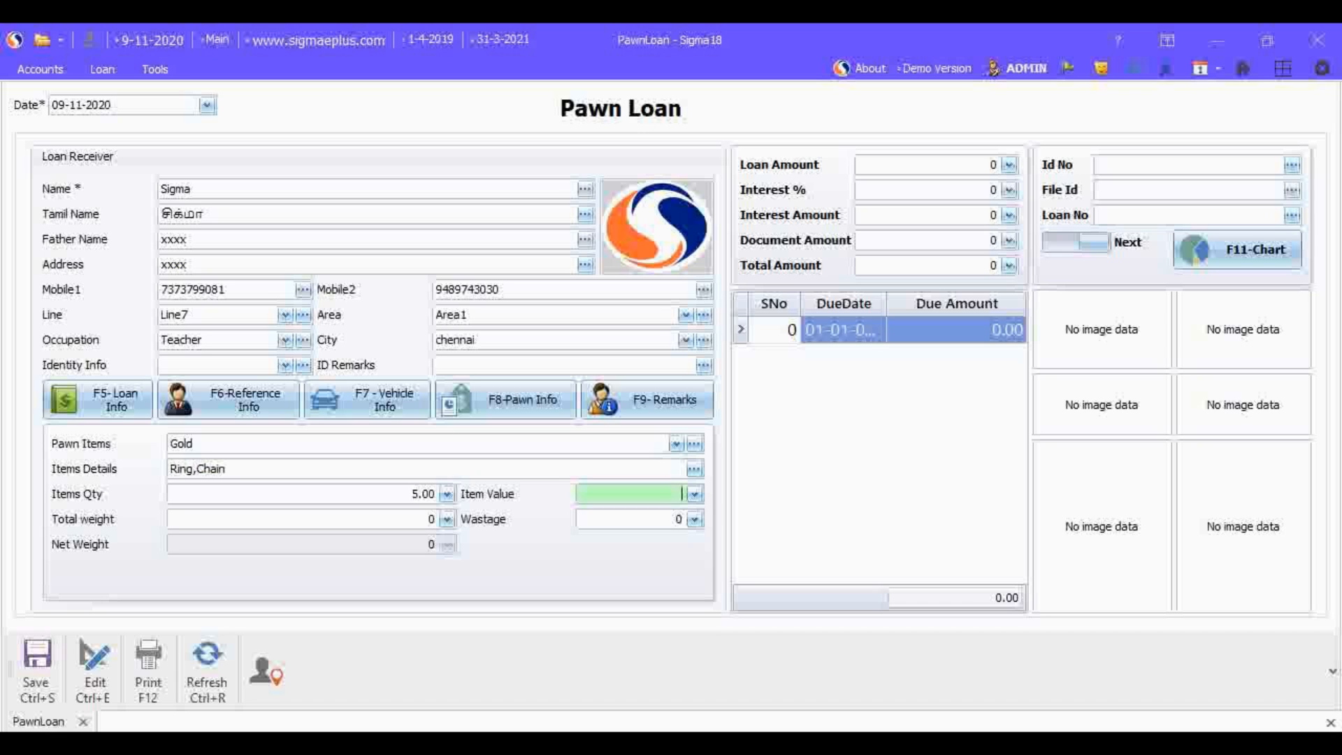
text(100000)
key(Return)
text(5)
key(Return)
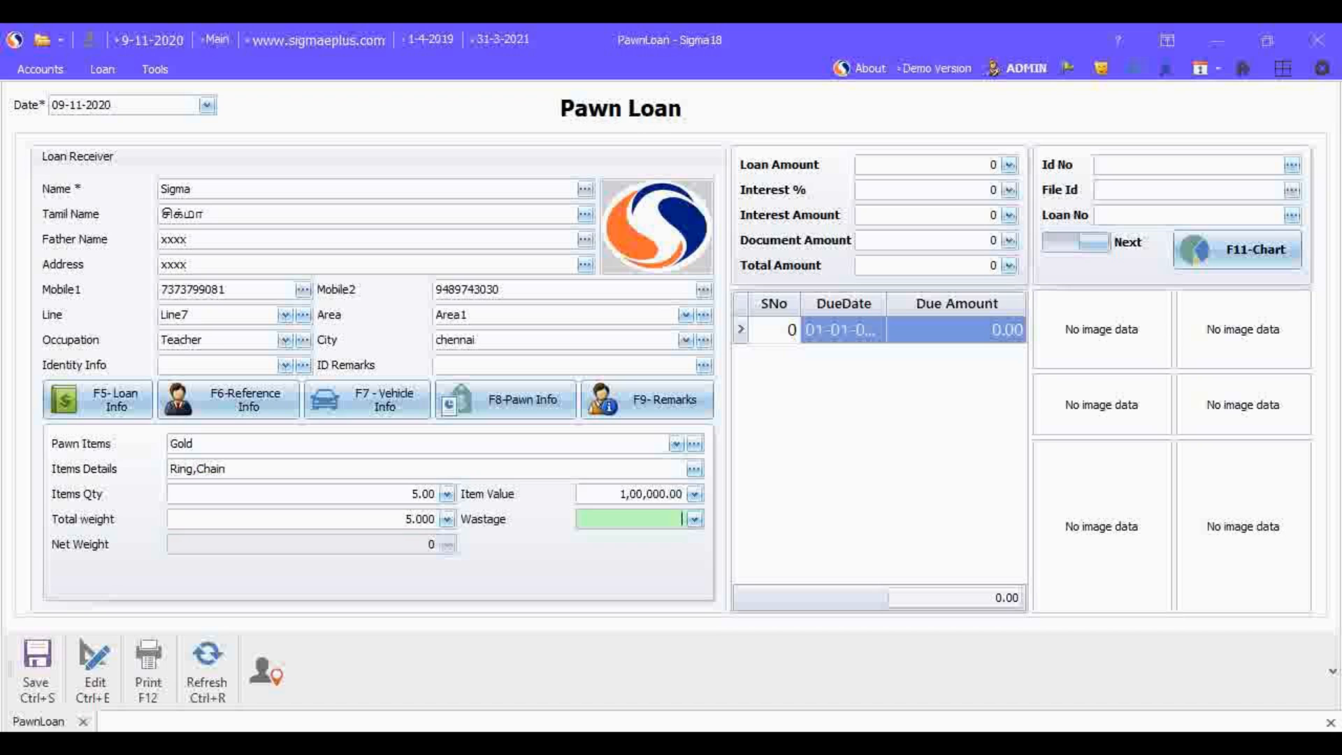
text(55)
key(Return)
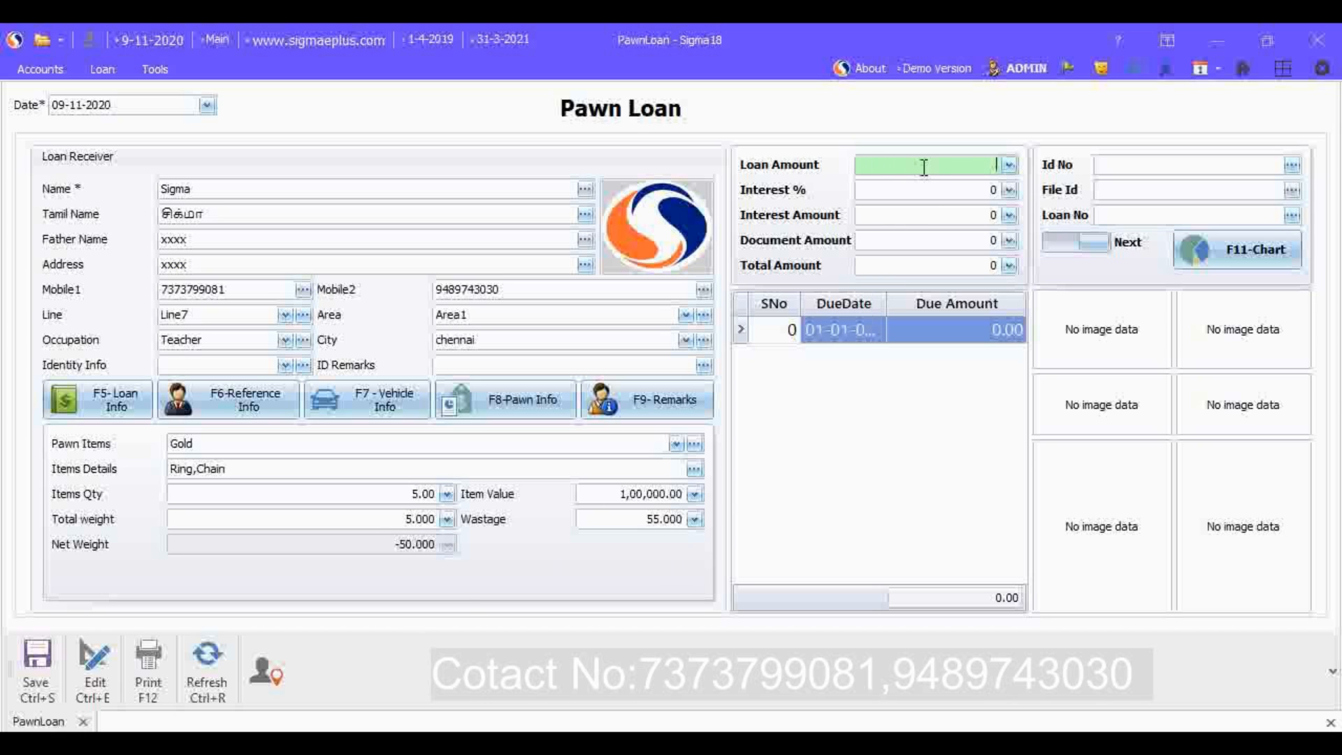
Step: Set the loan amount to 10000 and the interest percentage to 2
text(10000)
key(Return)
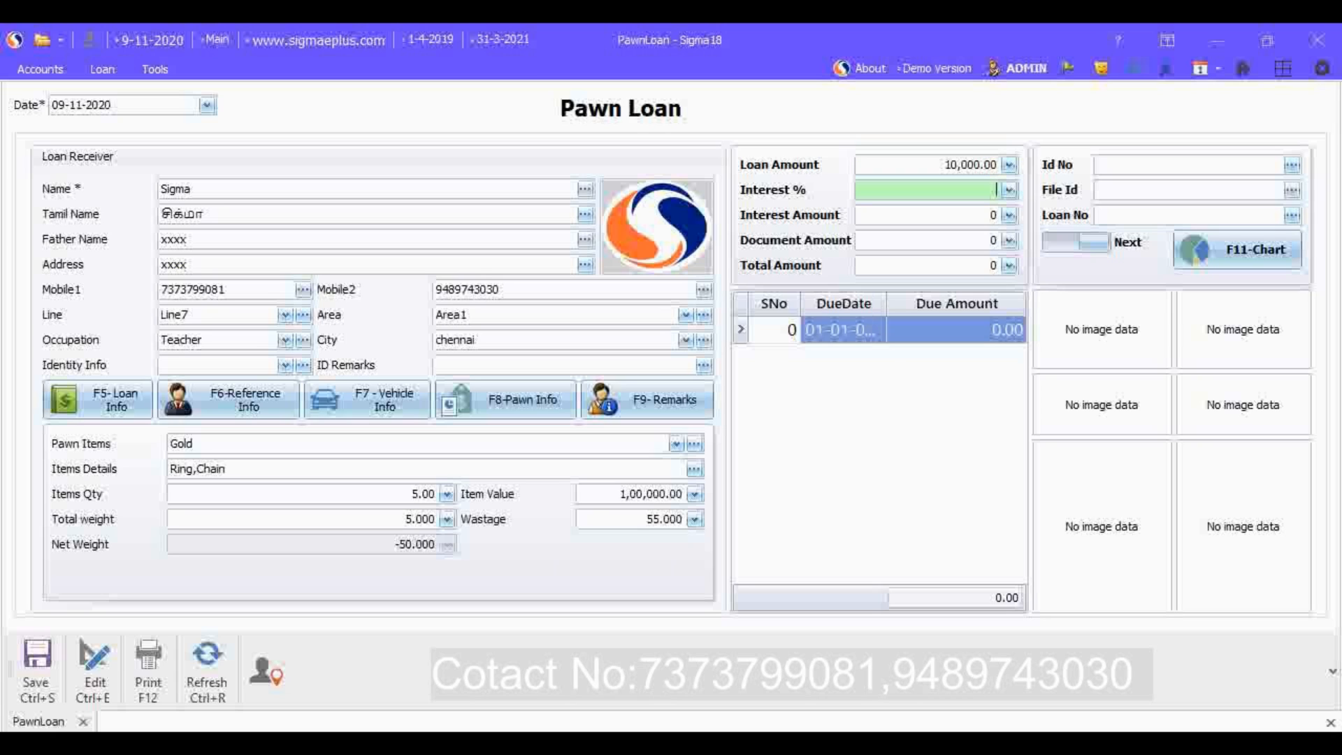
text(2)
key(Return)
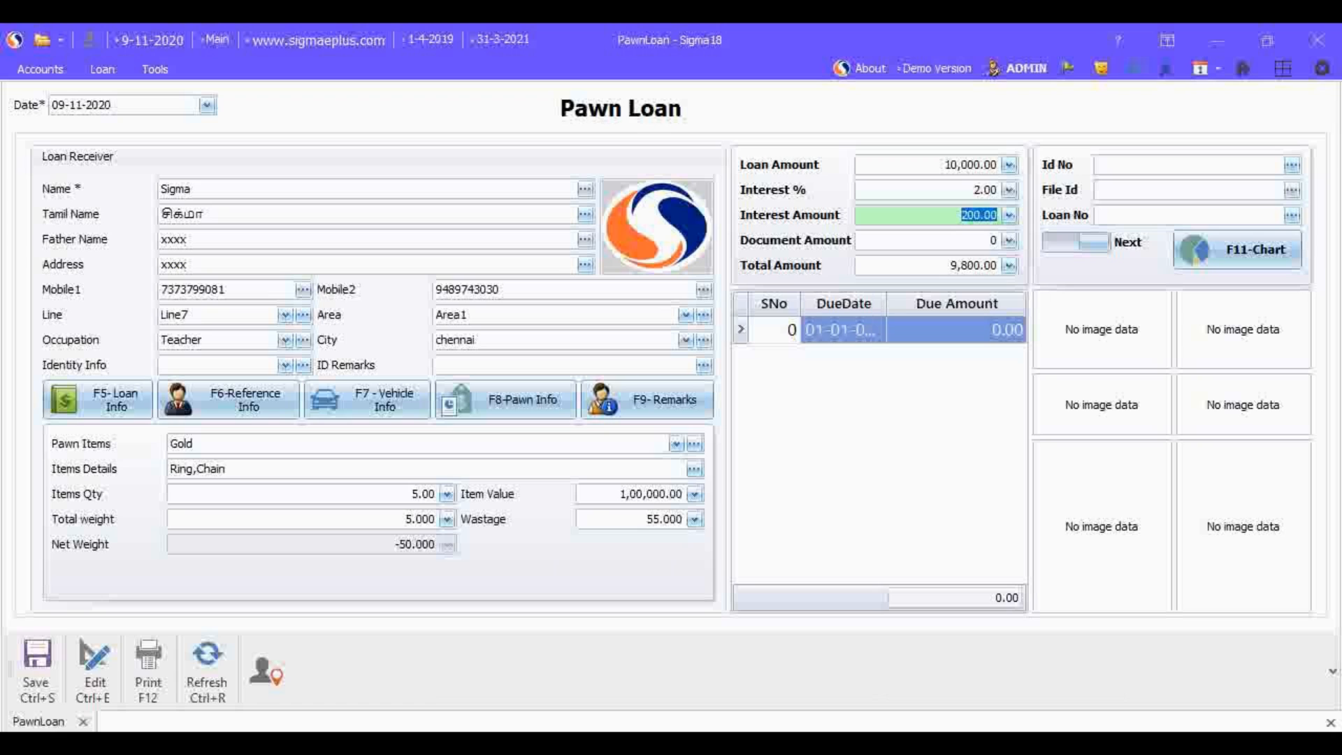
Step: Review the loan amount, interest percentage, interest amount, document amount and total amount fields of the loan
click(993, 269)
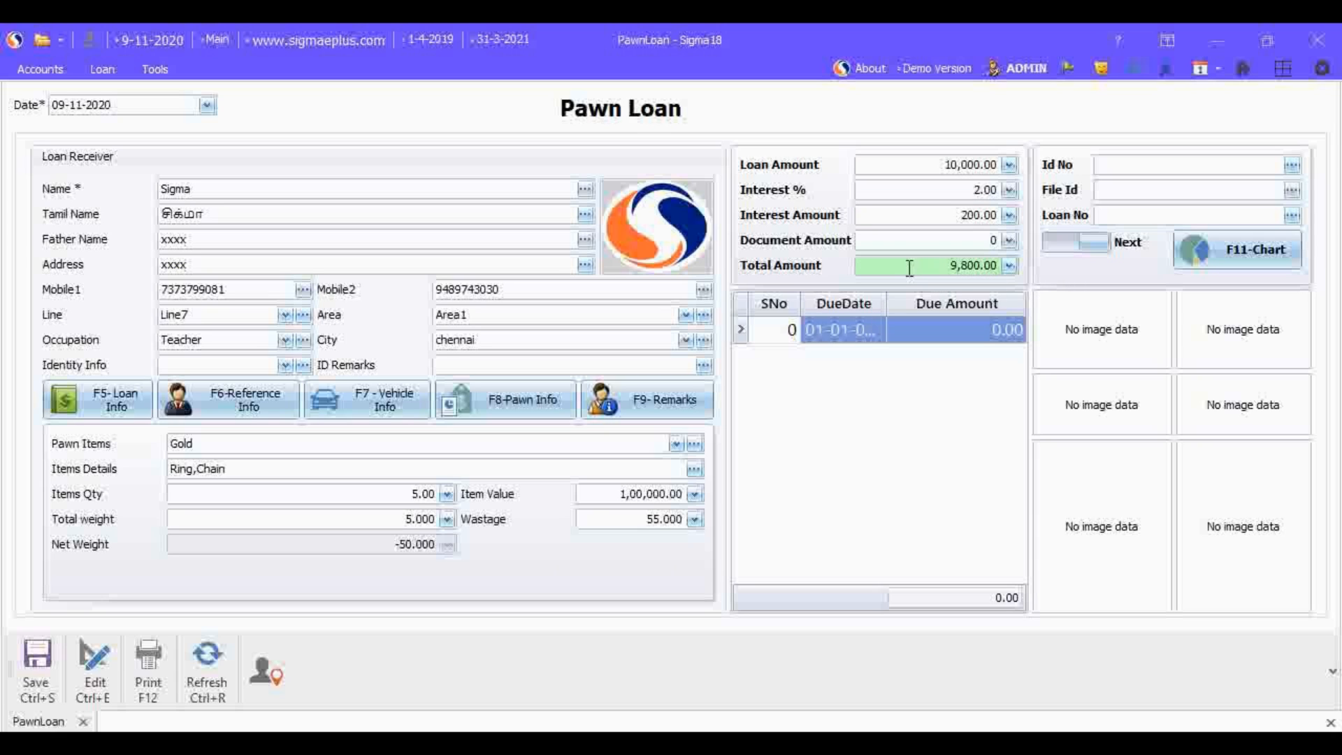
click(910, 166)
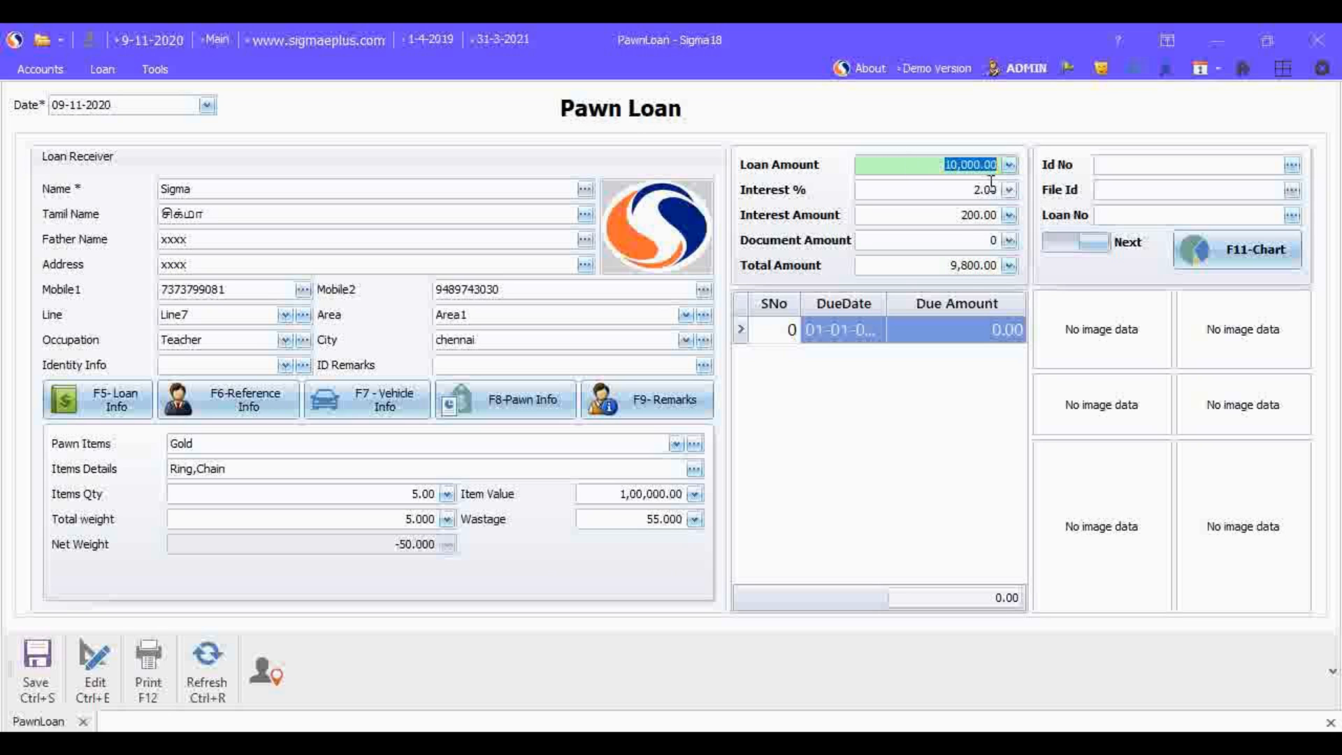
click(959, 187)
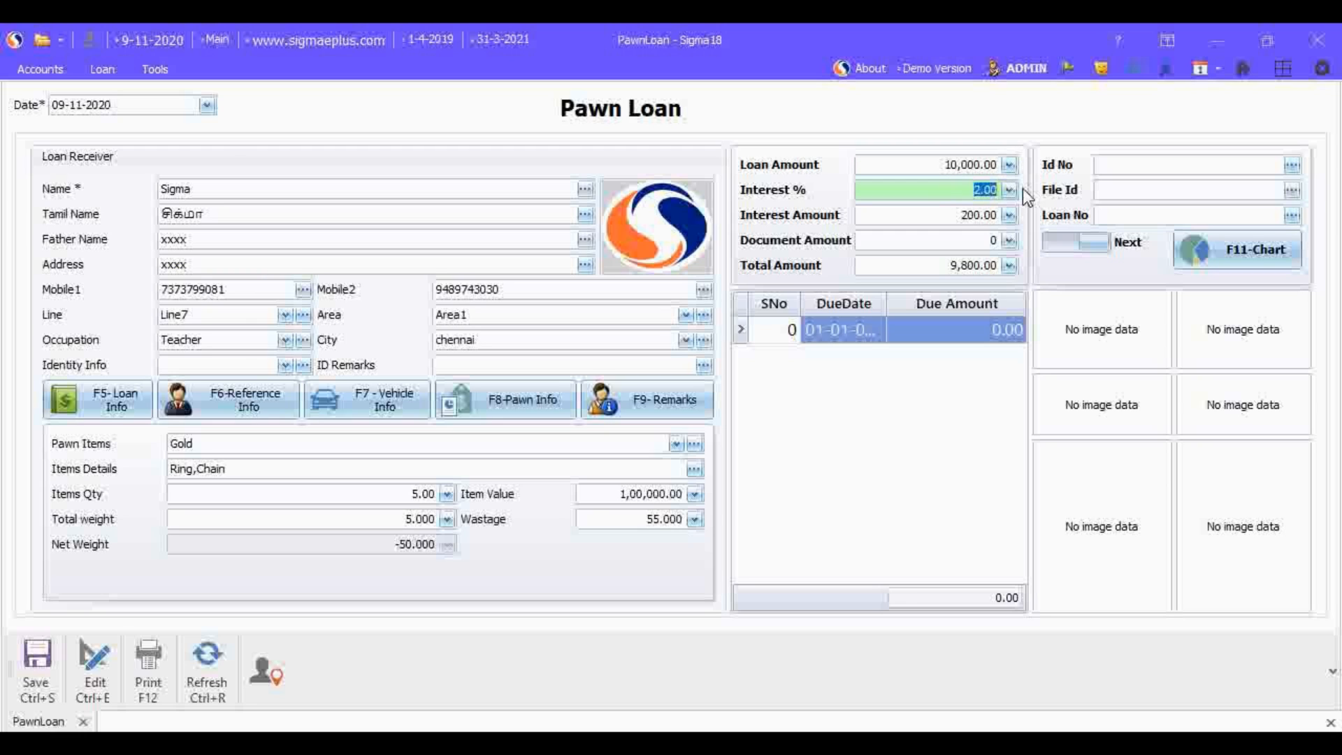
click(943, 215)
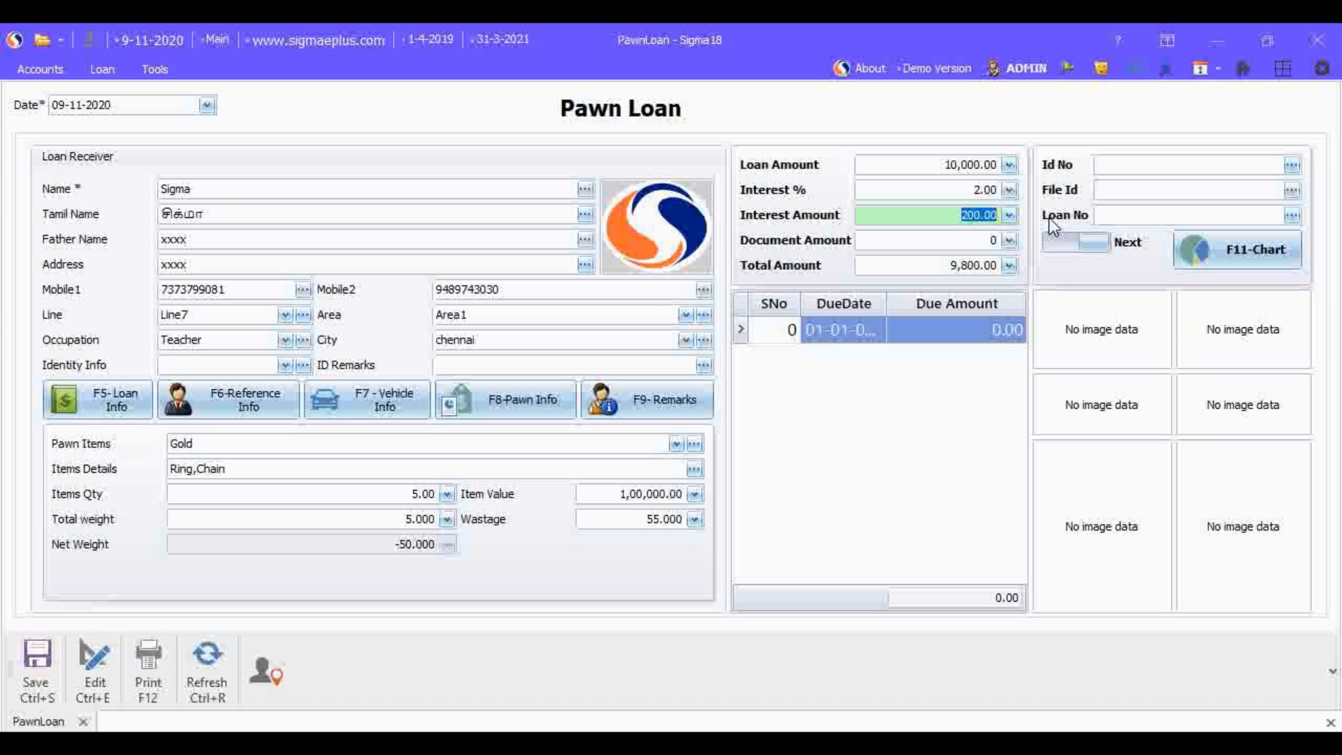
click(964, 241)
key(BackSpace)
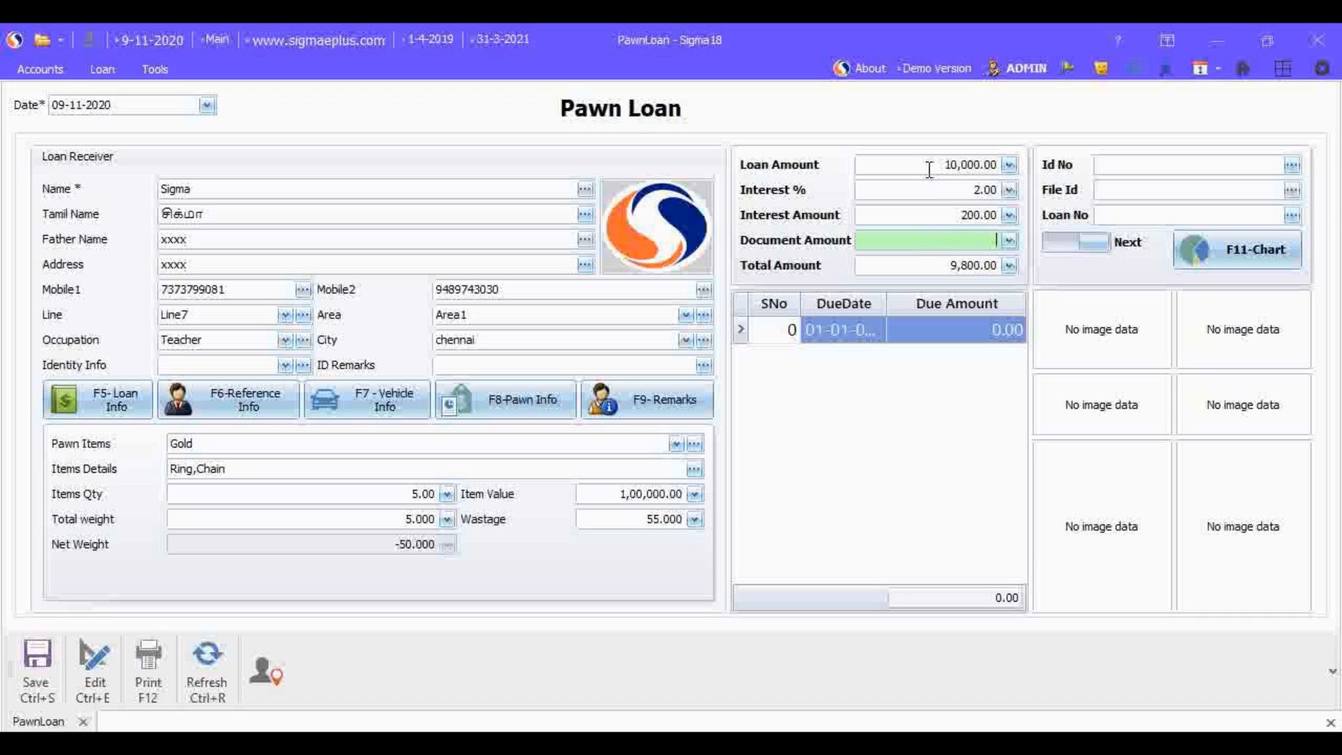
click(939, 264)
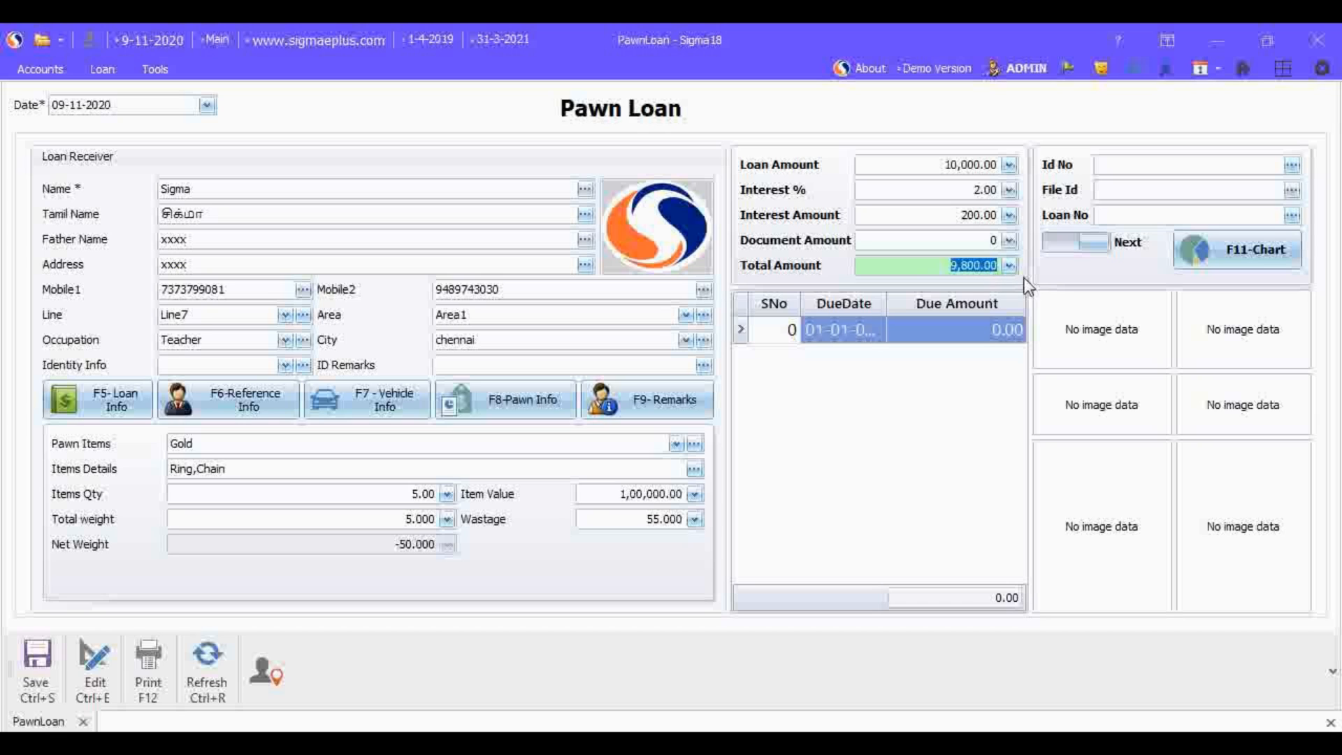
Step: Set the loan's document amount to 15 and check the recalculated total amount
click(955, 242)
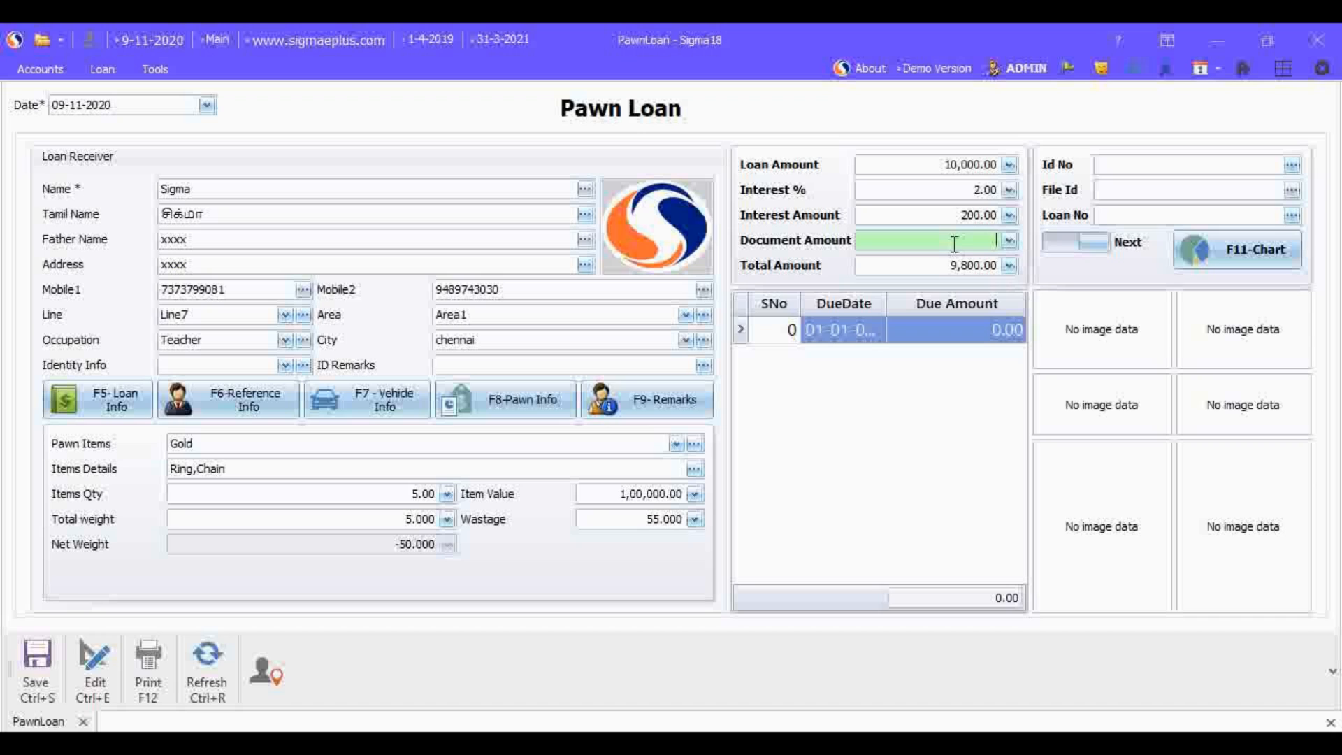
text(15)
key(Return)
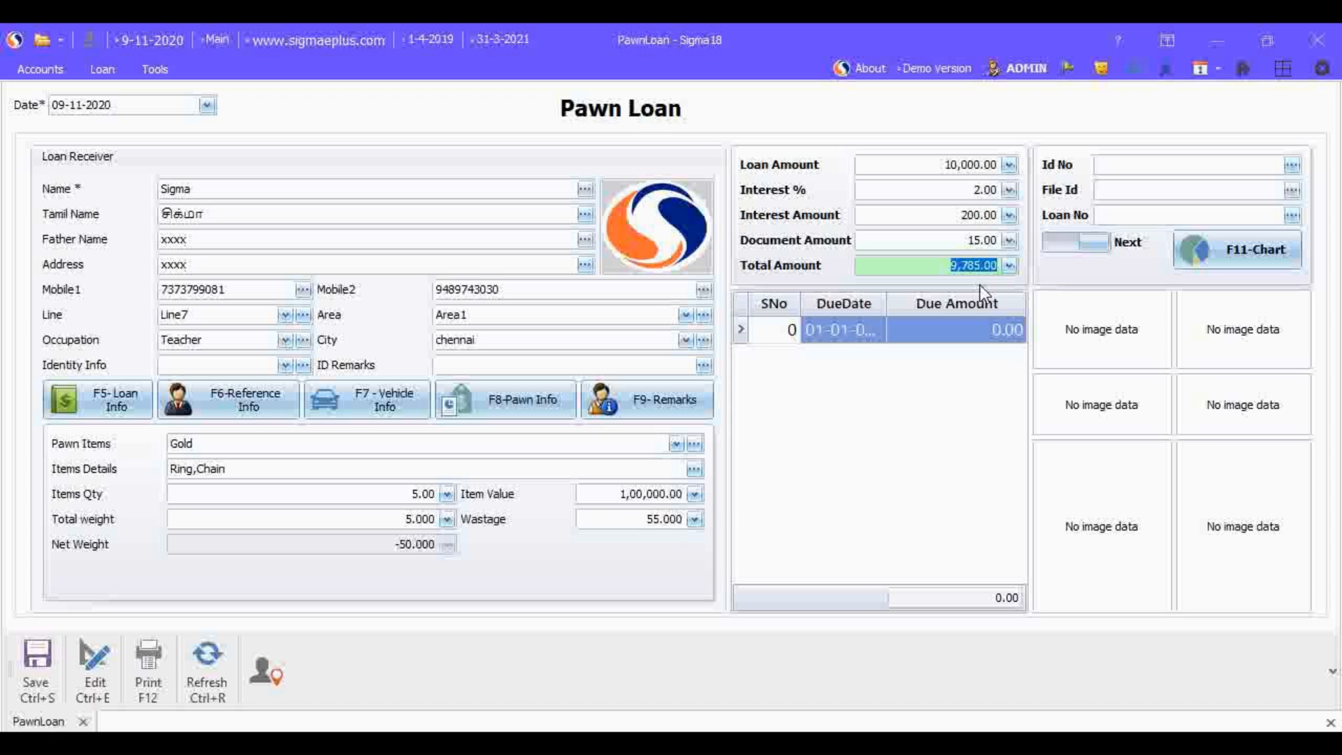
click(937, 267)
drag(936, 267, 1006, 270)
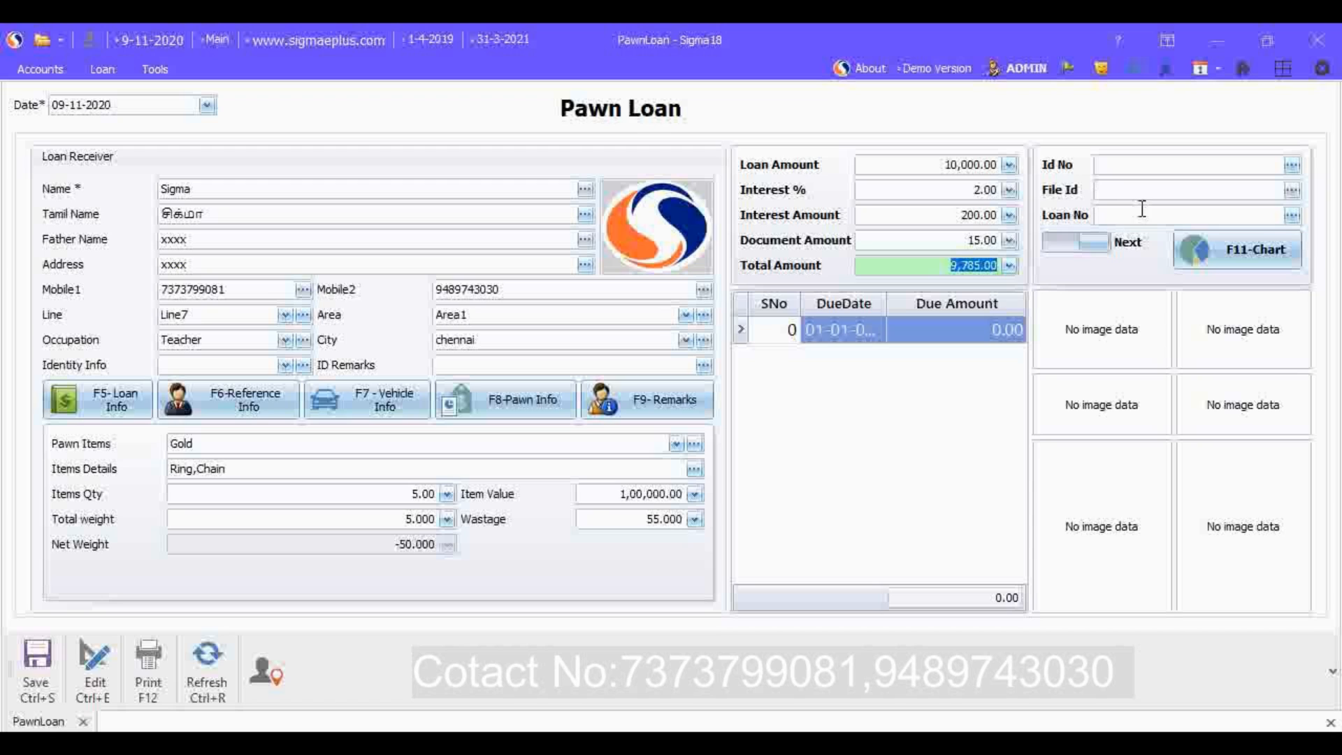
Step: Customize the form layout by moving the Id No and File Id fields to the hidden items
right_click(1129, 270)
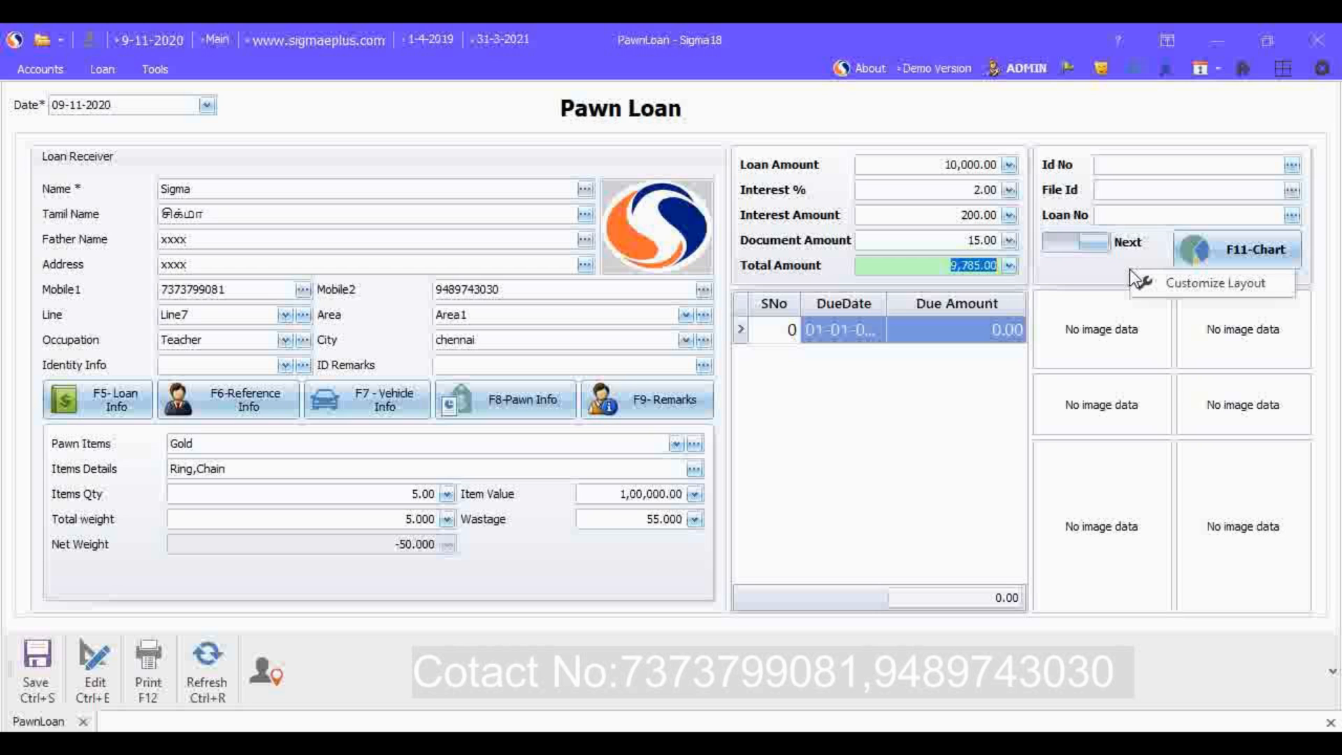
click(1183, 284)
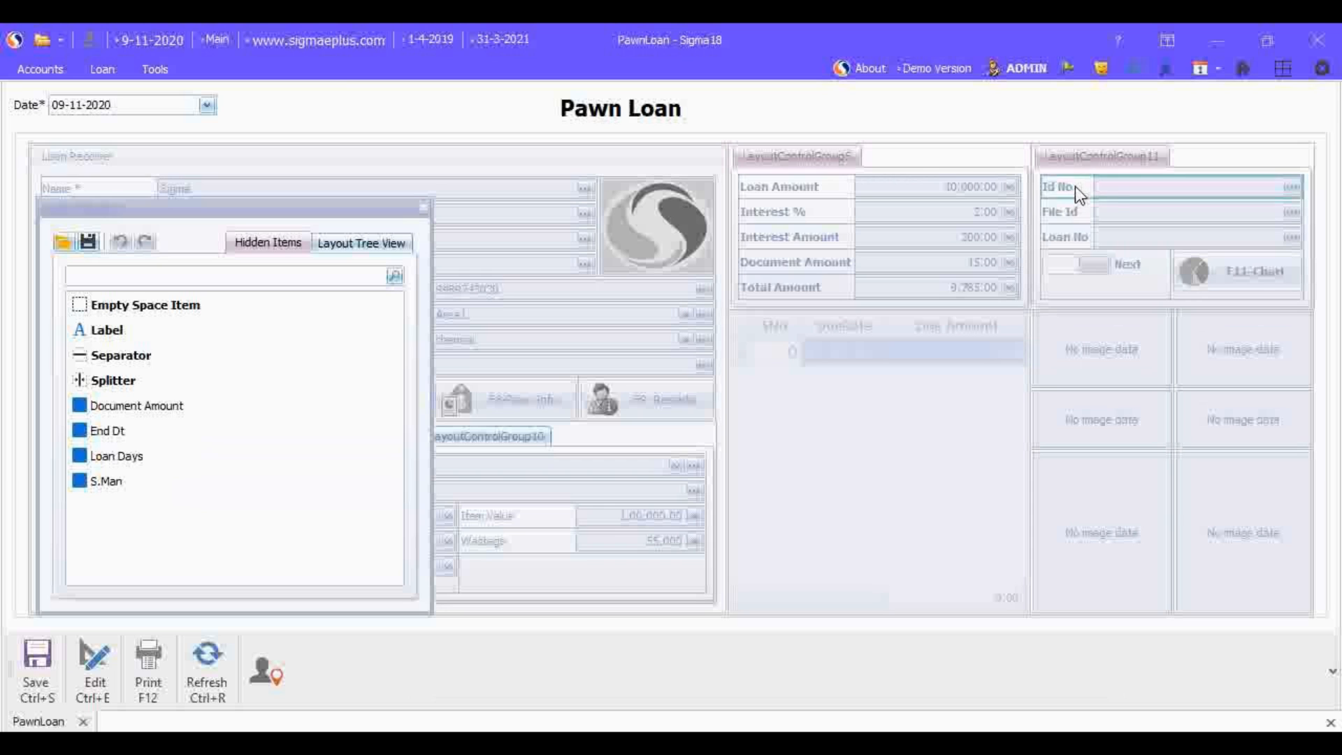
drag(1075, 186, 171, 516)
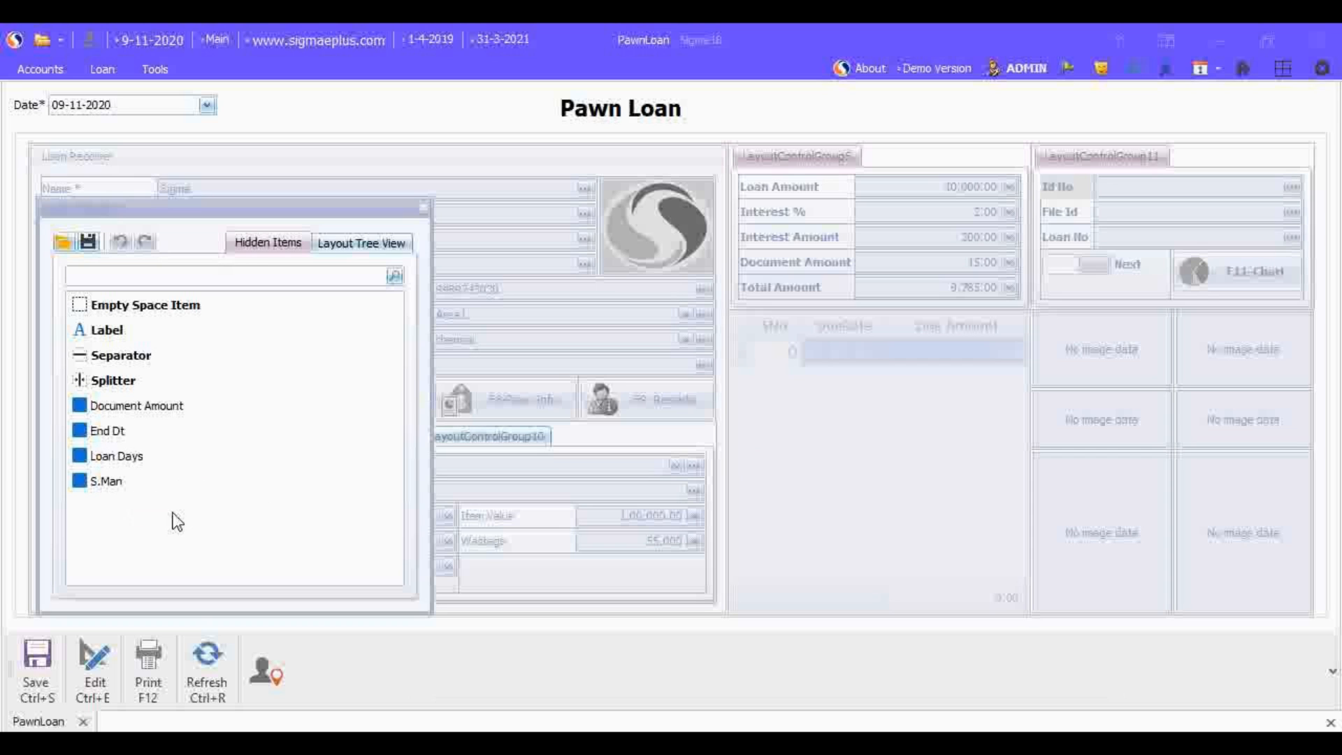
drag(1060, 186, 131, 542)
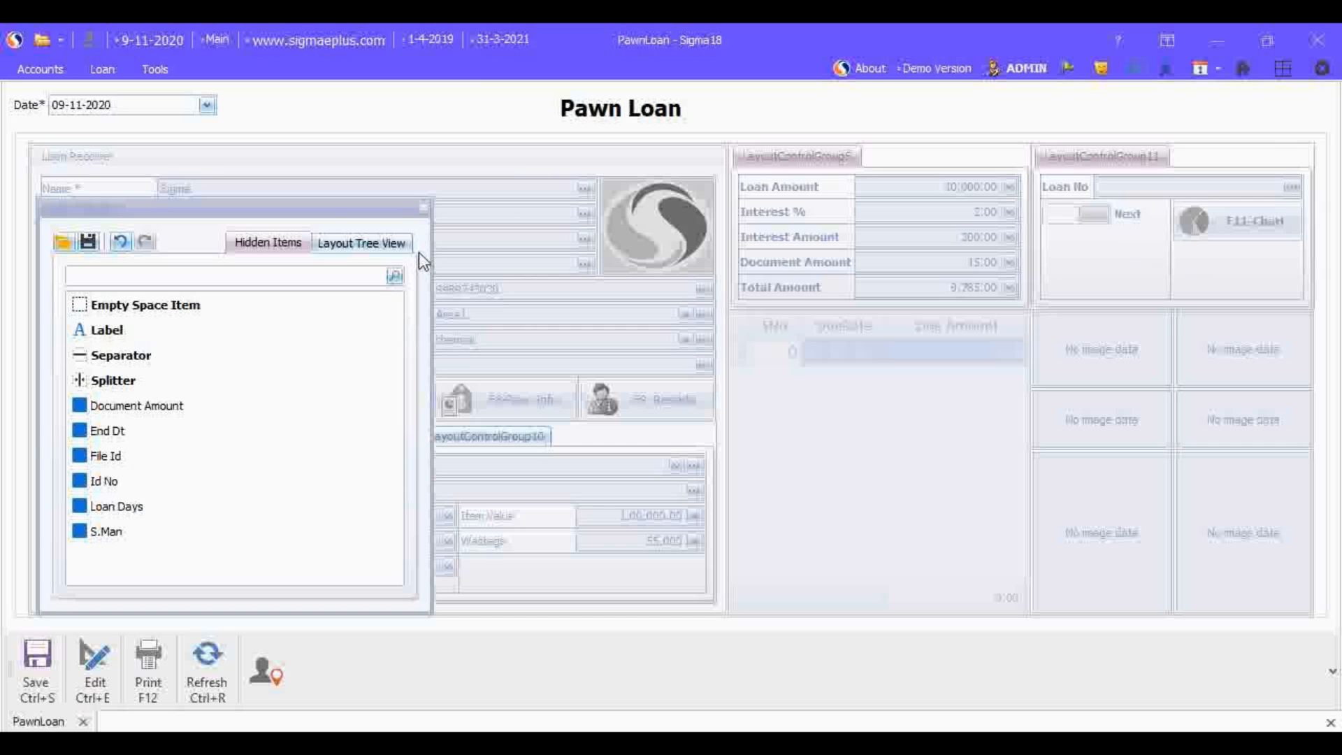
click(423, 206)
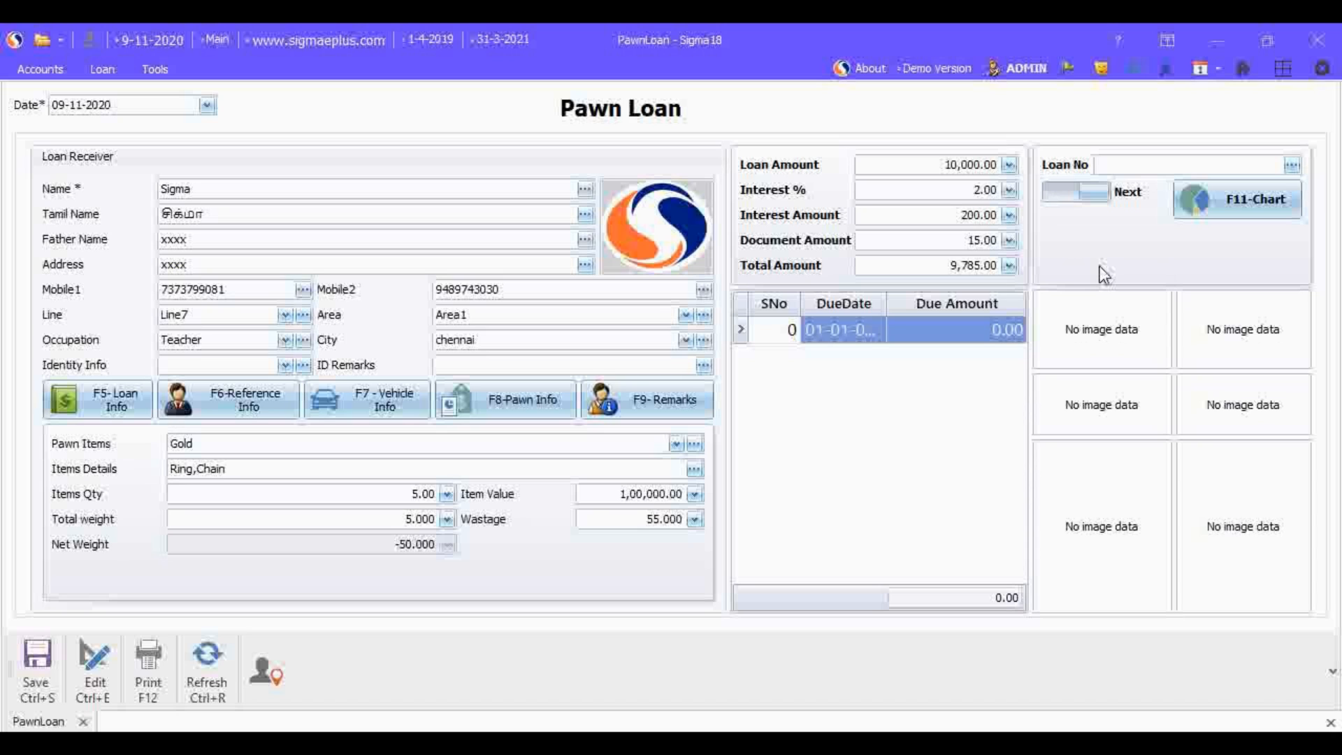
Step: Save the customized Pawn Loan form layout and dismiss the information message
right_click(303, 656)
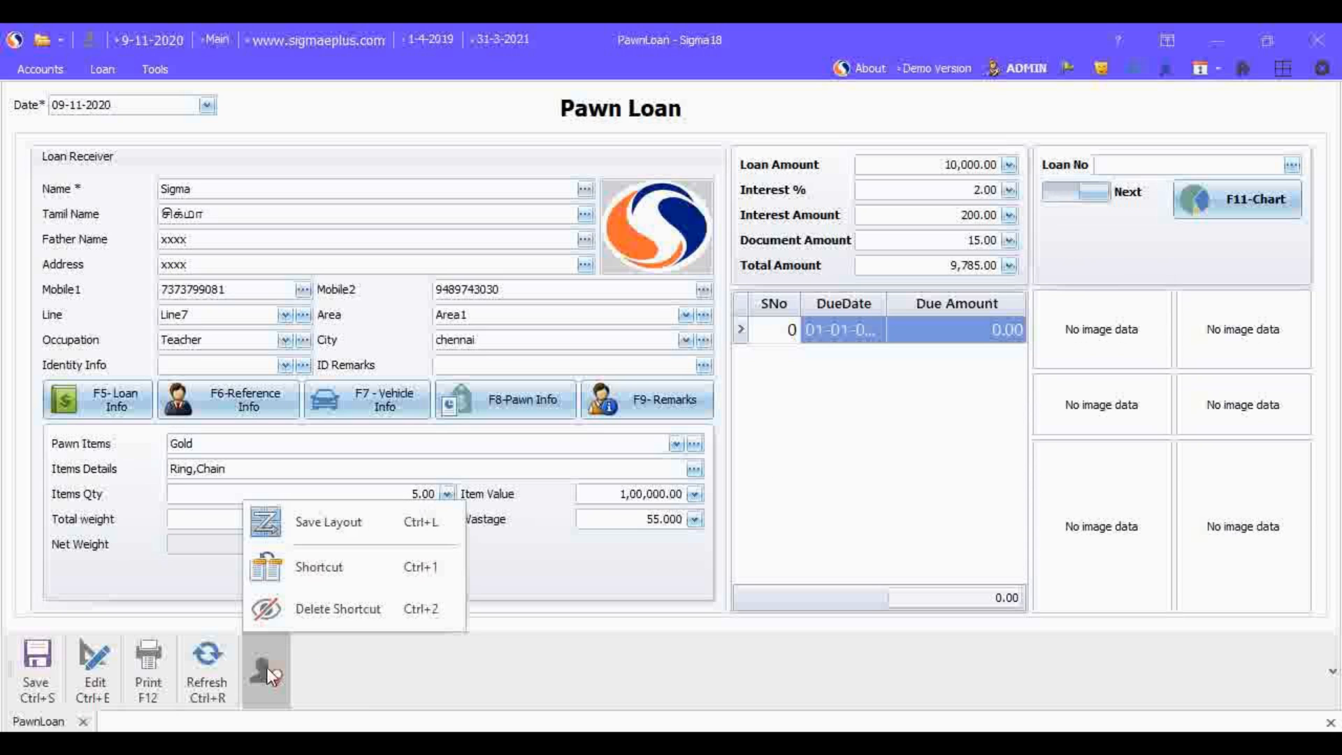
click(389, 523)
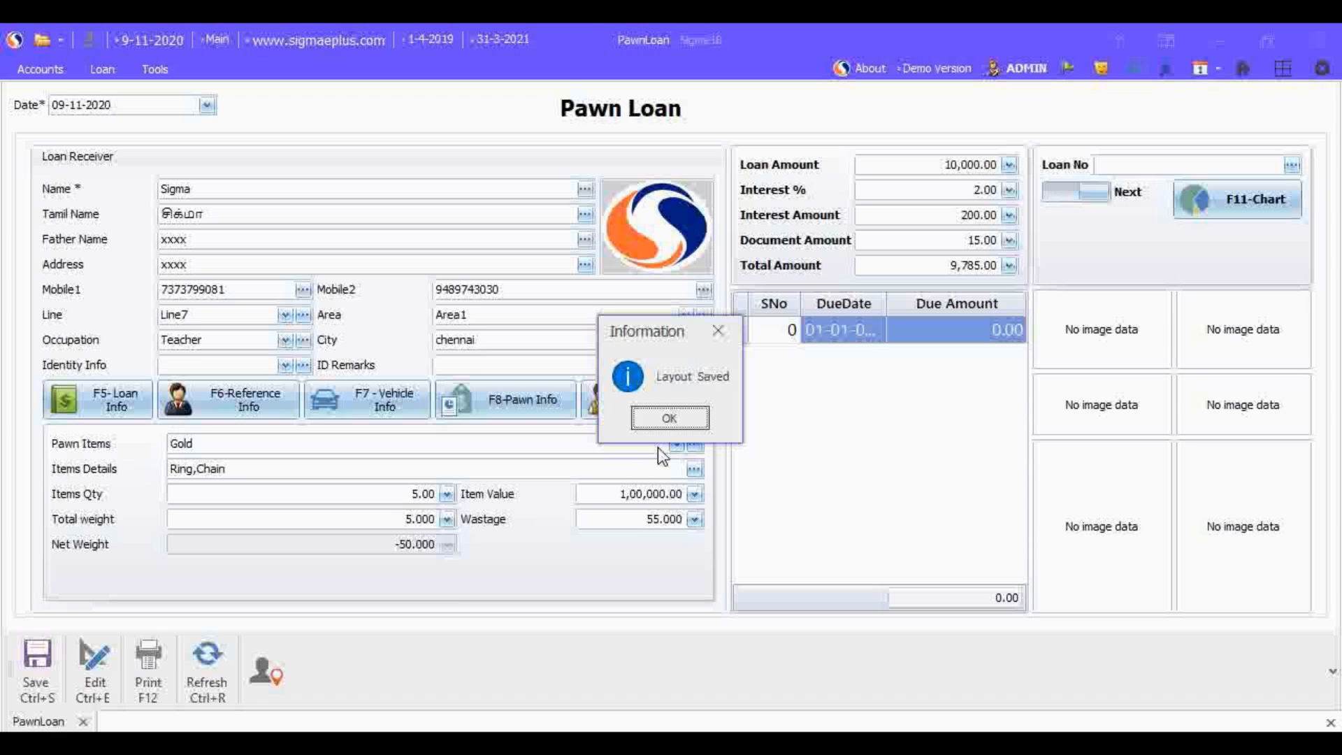
click(678, 422)
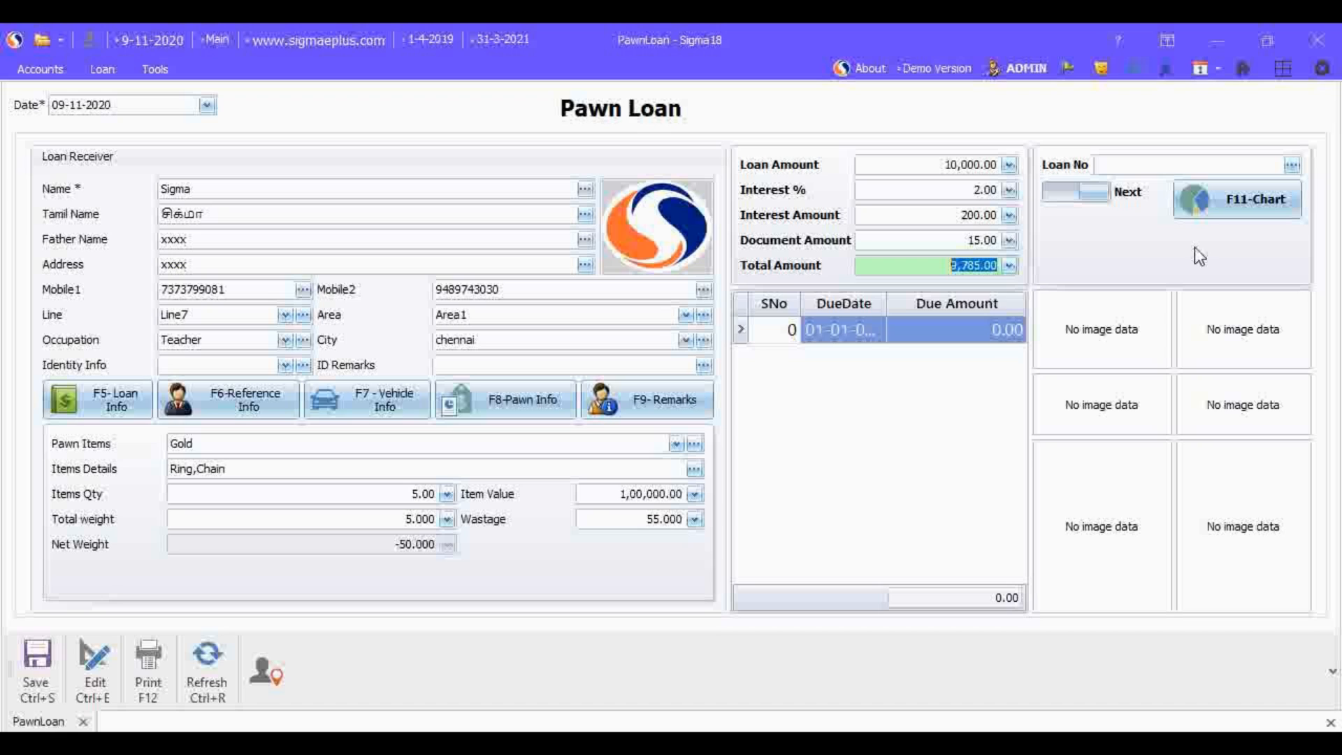
Step: Enter the loan number and save the pawn loan entry
click(1125, 171)
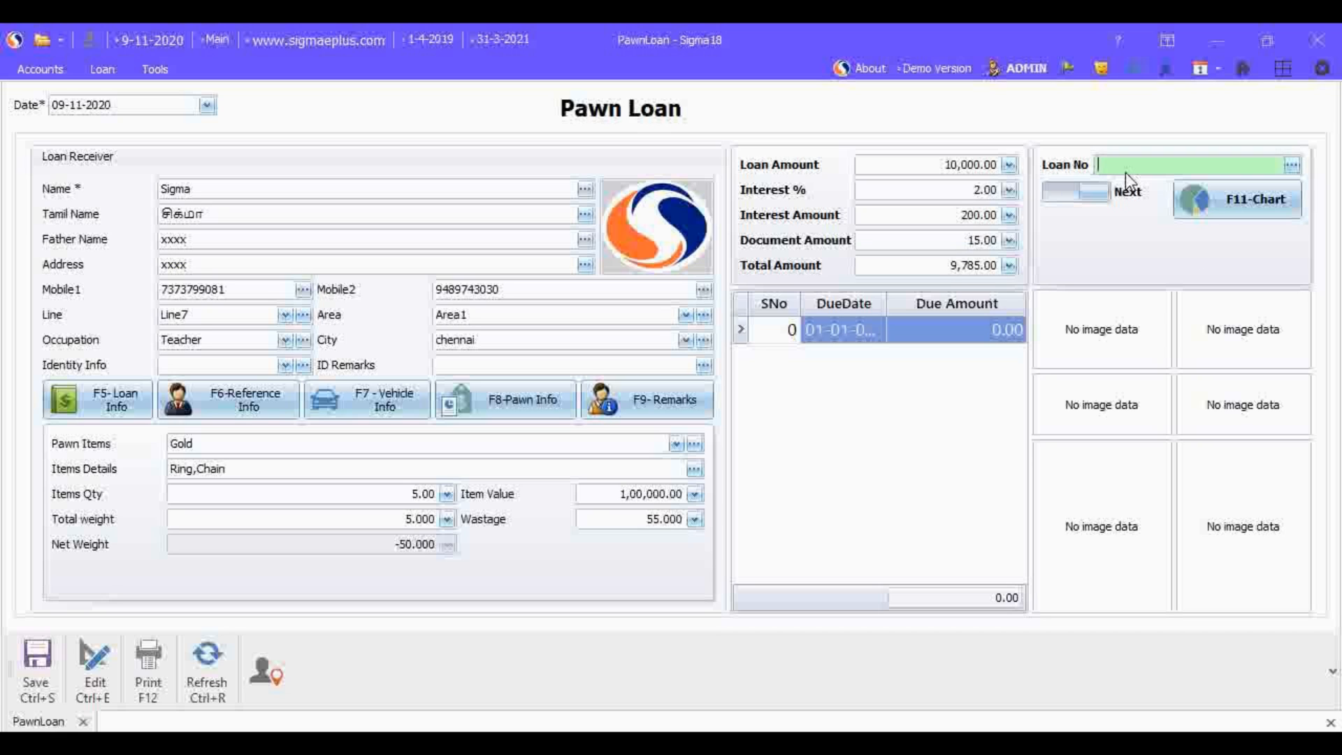
text(1005)
key(Tab)
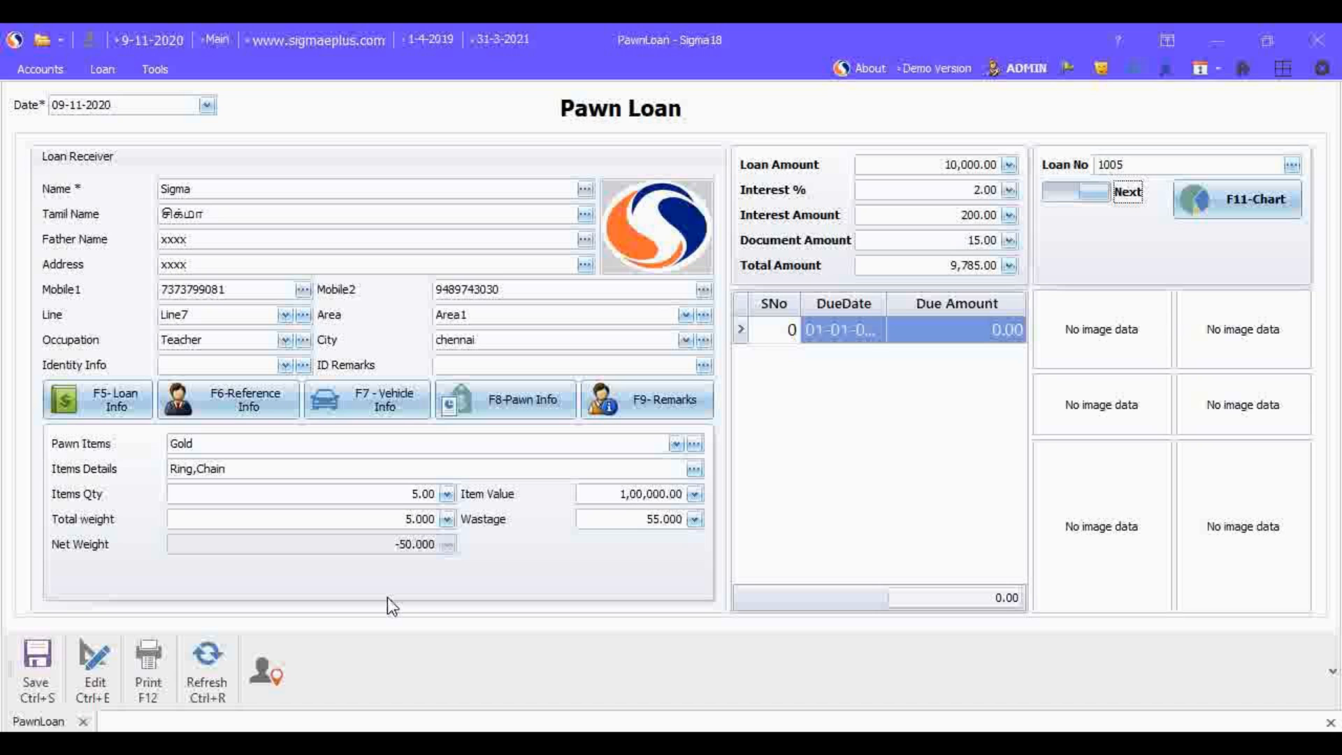
click(36, 670)
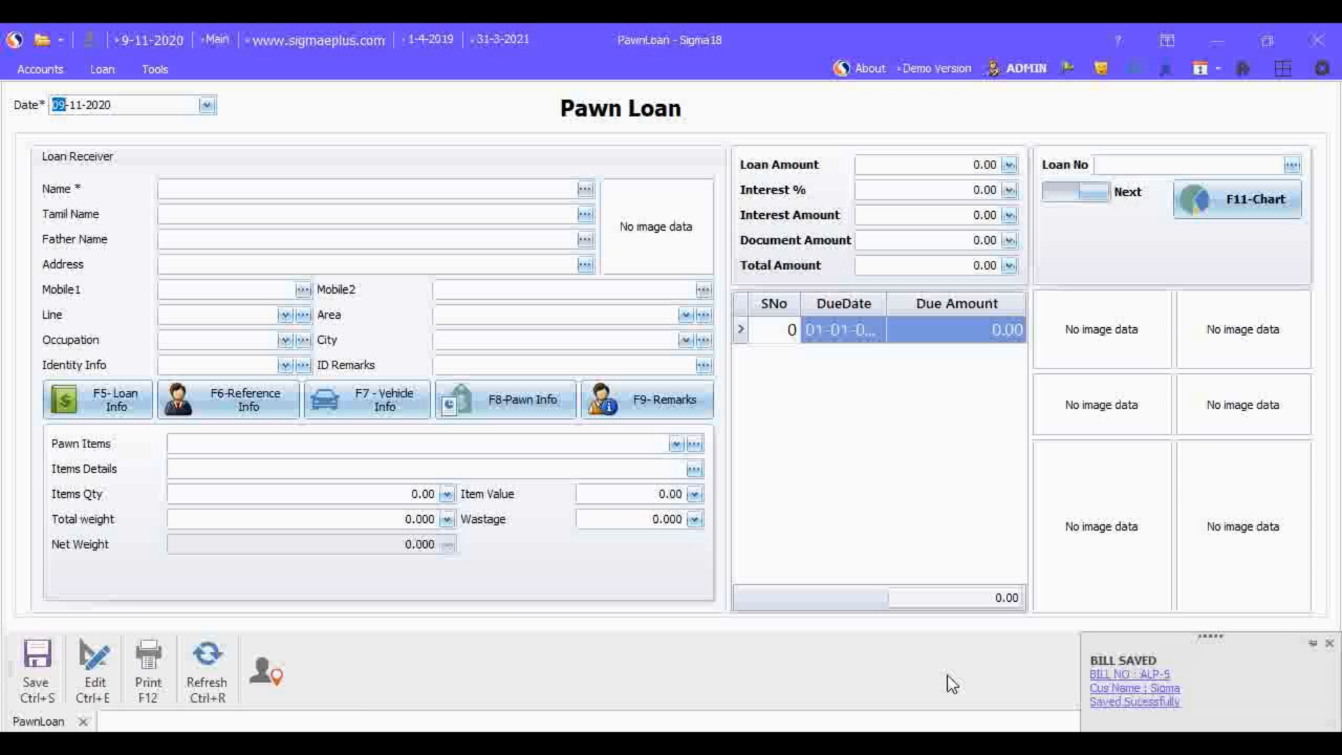
Step: Open the list of saved loans for editing by entering the edit password
click(98, 698)
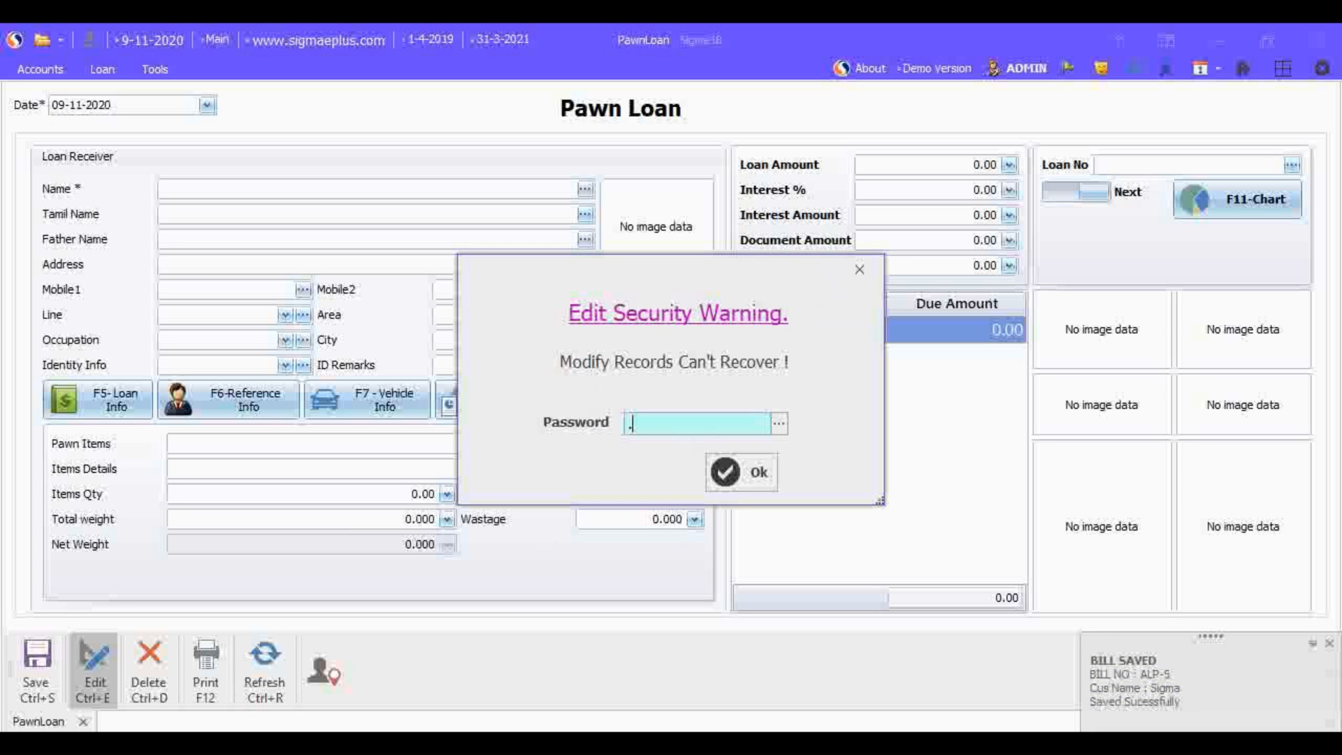
key(Return)
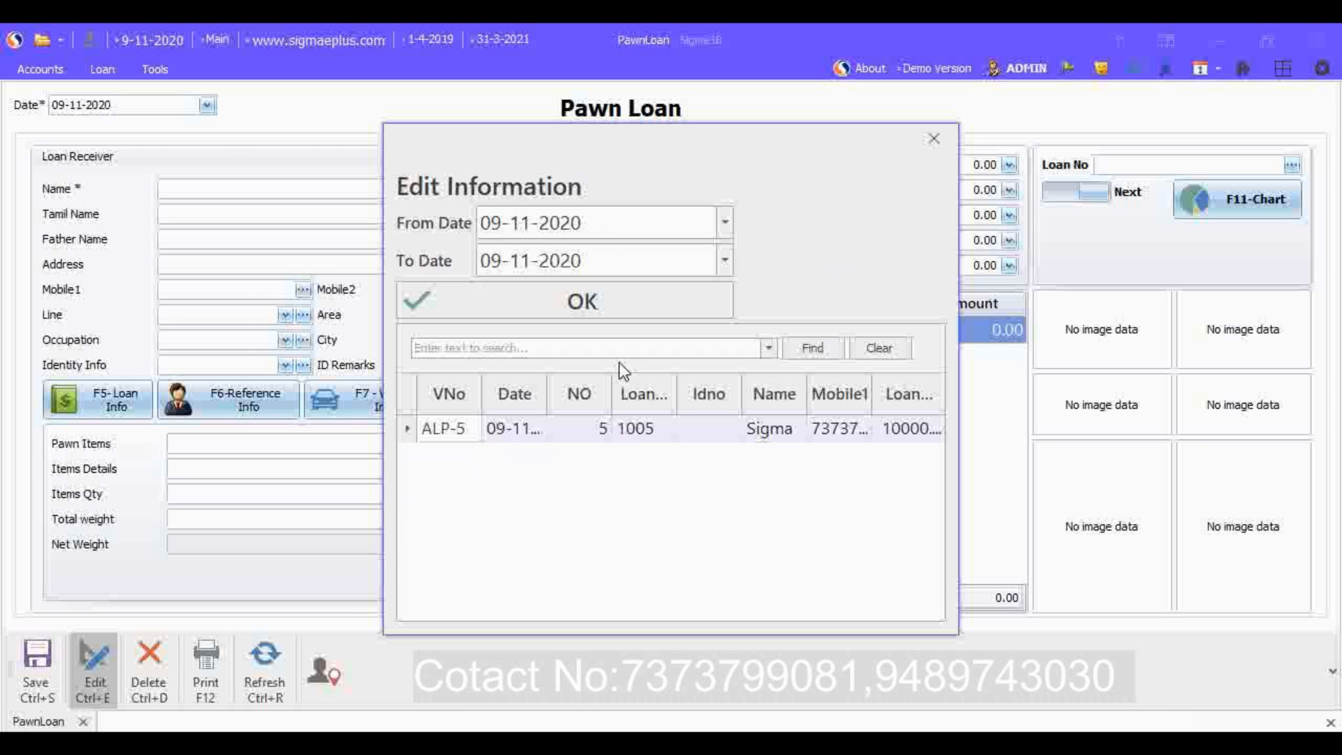
Step: Widen the Date column and try the Today date filter on the saved loans list
drag(550, 395, 594, 396)
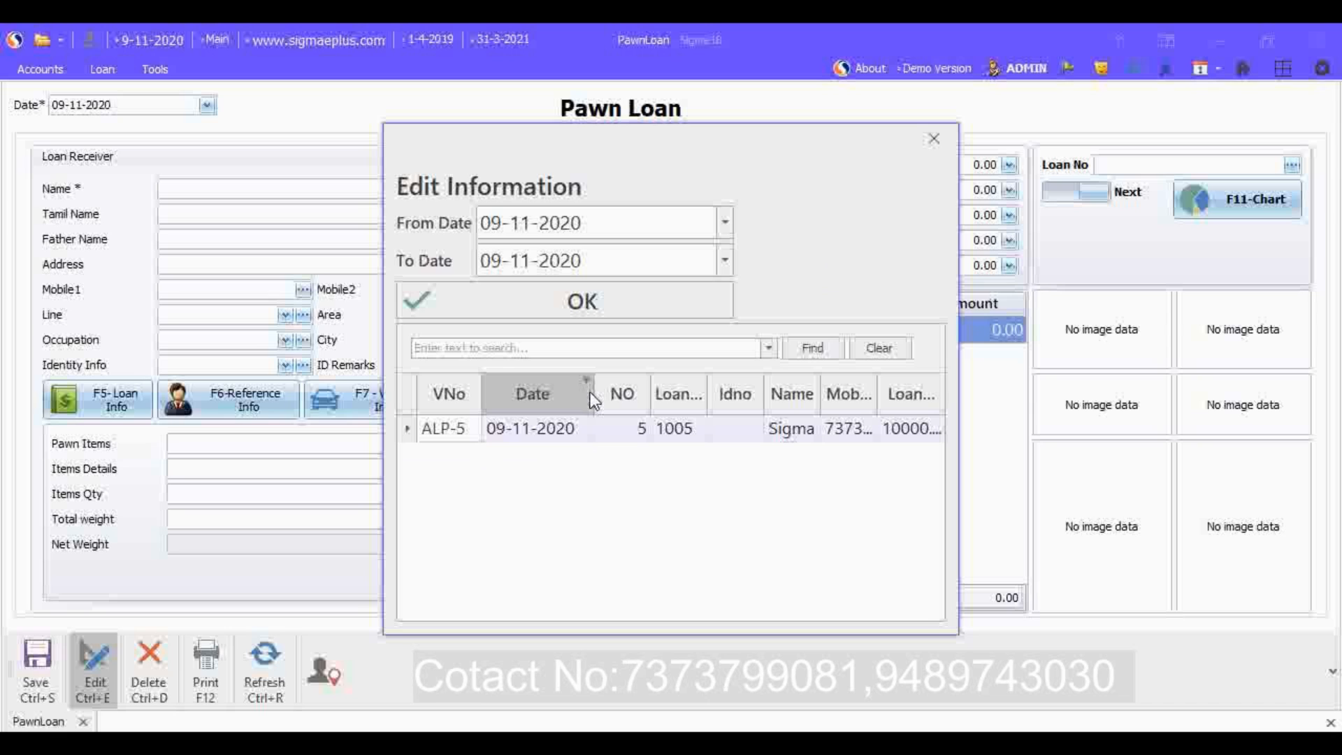
click(587, 380)
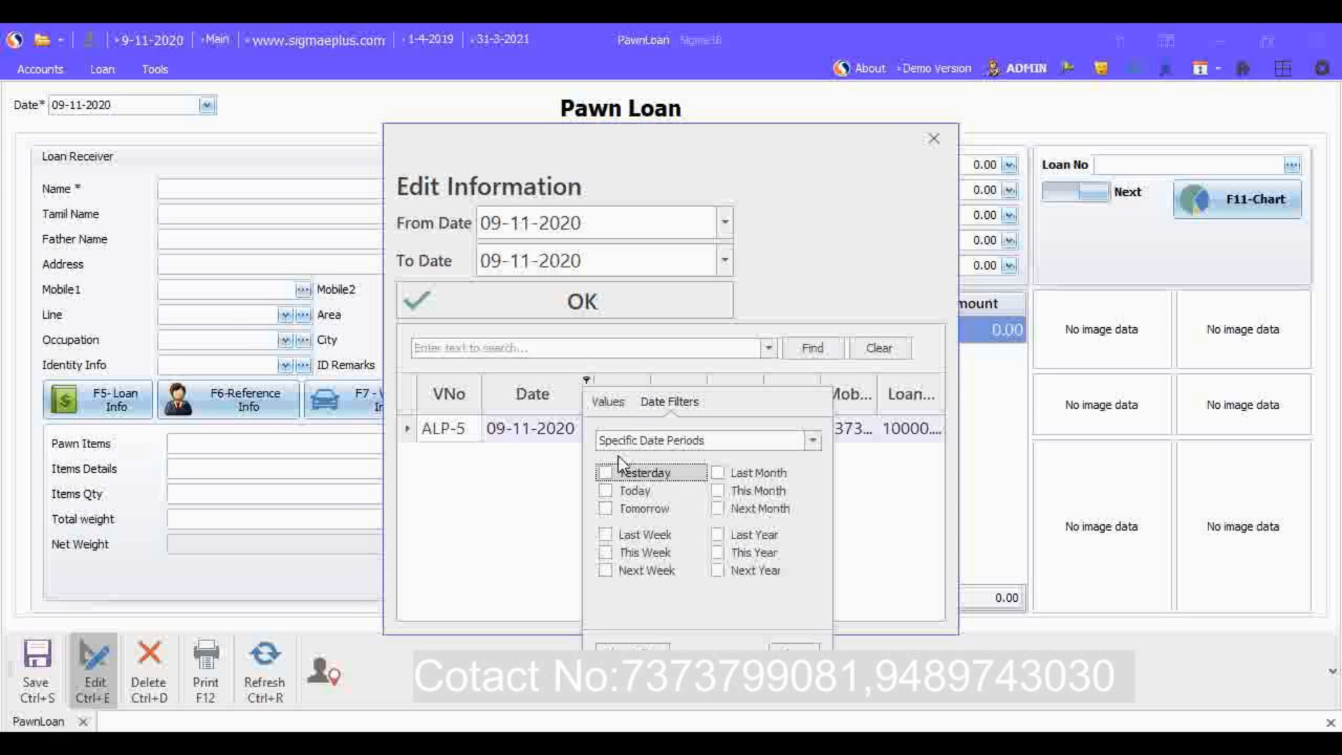
click(611, 493)
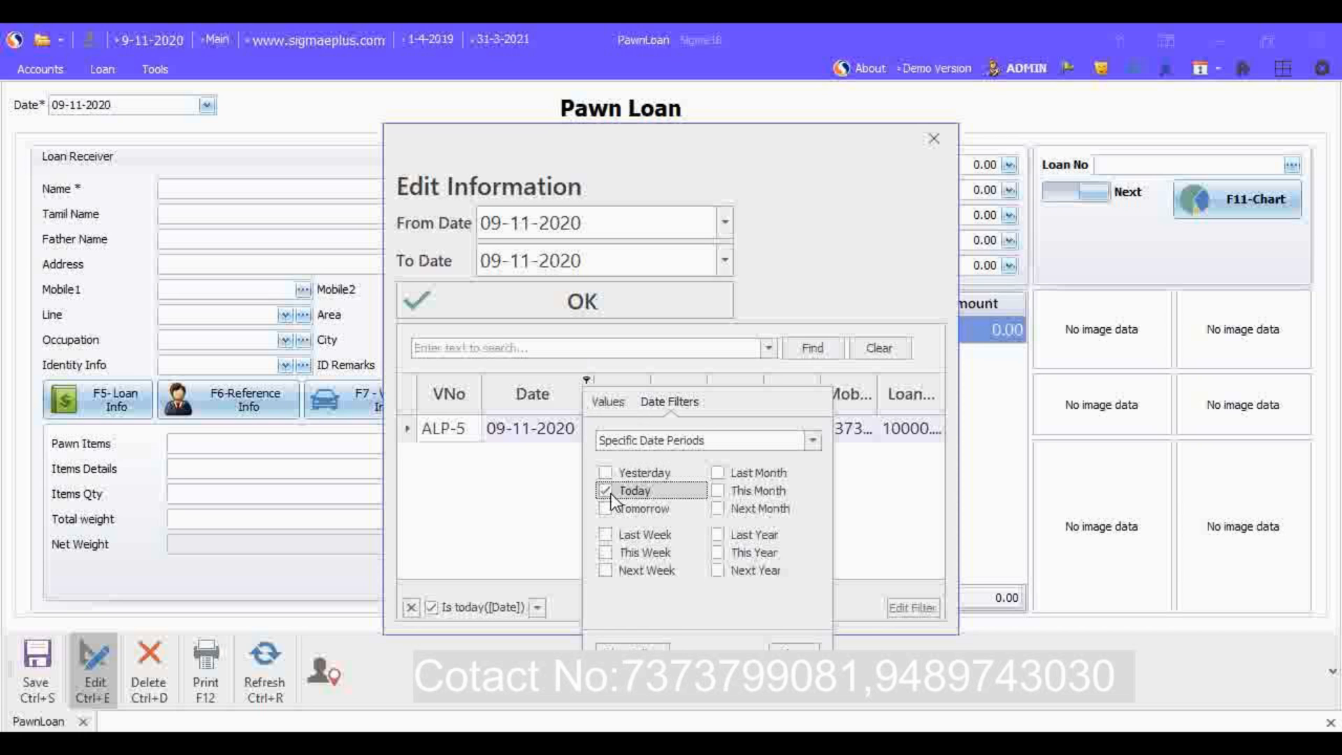
click(610, 493)
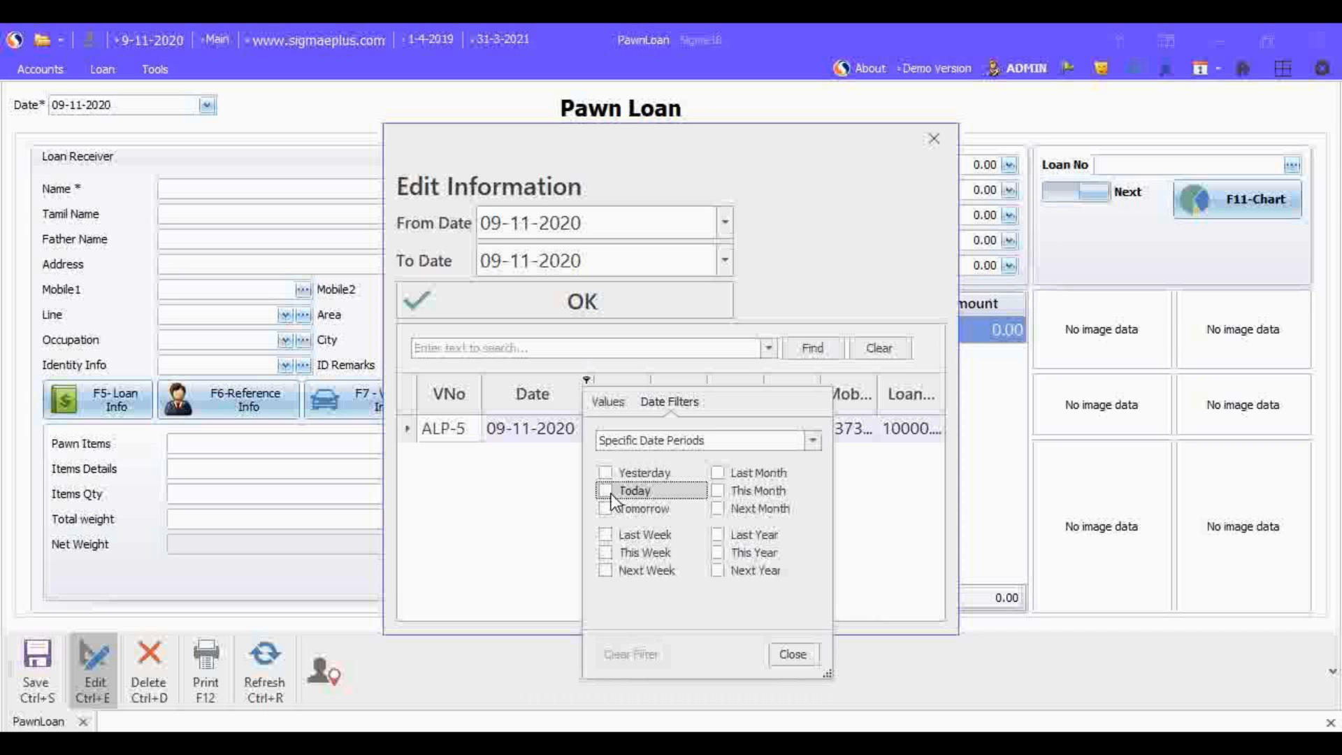
click(526, 510)
Step: List the saved loans with a From Date of 09-08-2020 and open the 09-11-2020 loan record for editing
click(531, 224)
double_click(531, 224)
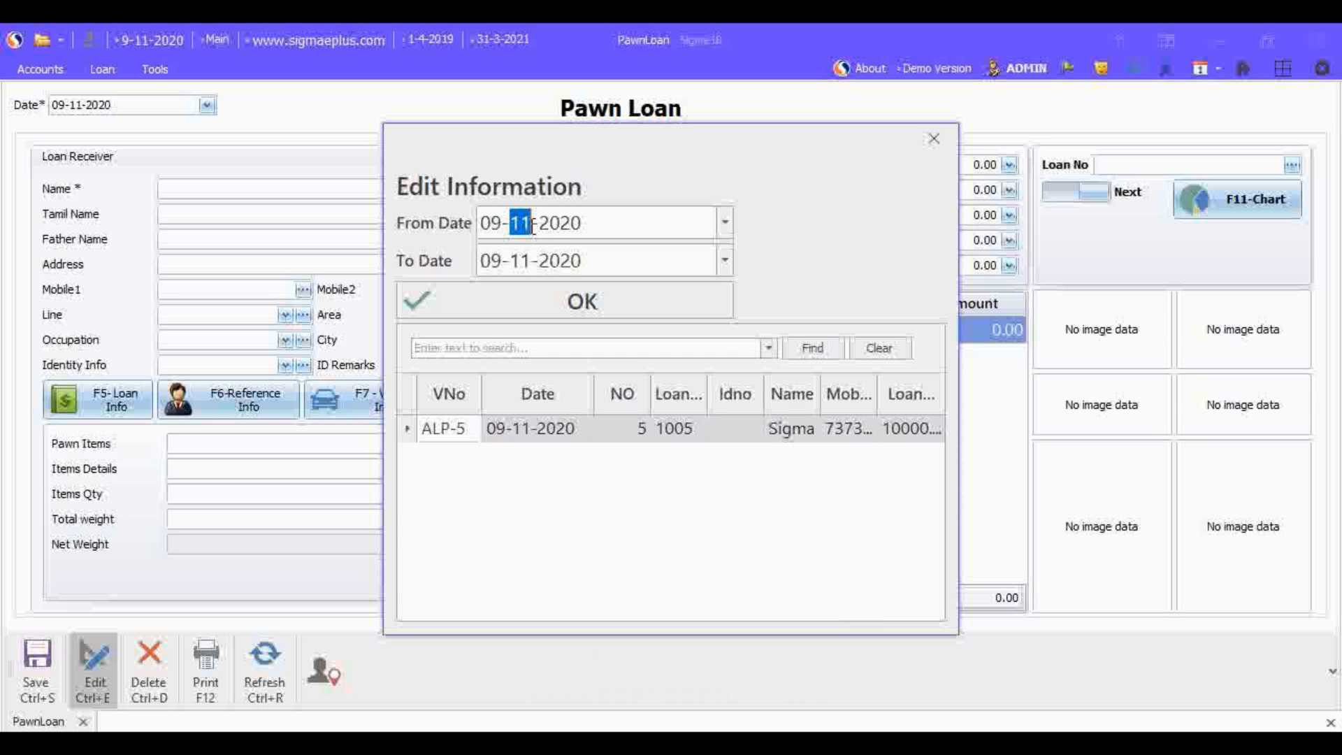
text(08)
key(Tab)
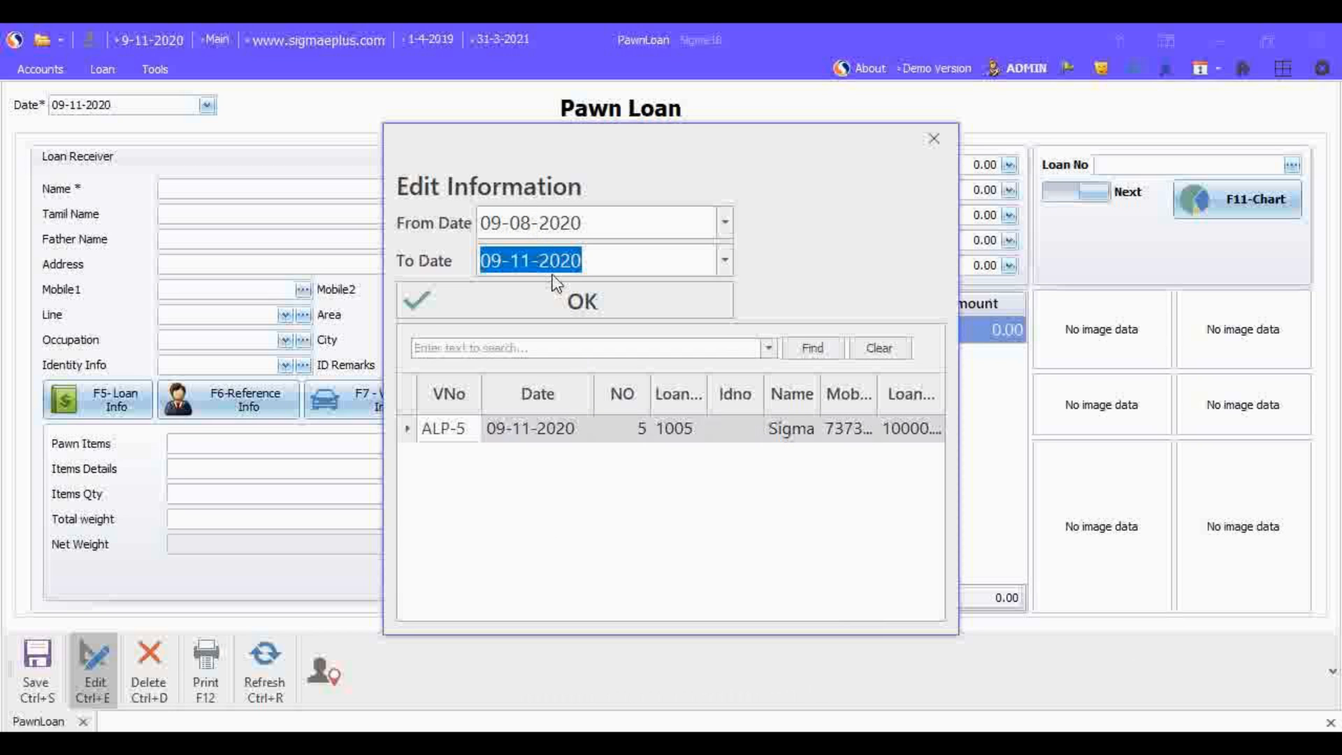
click(569, 301)
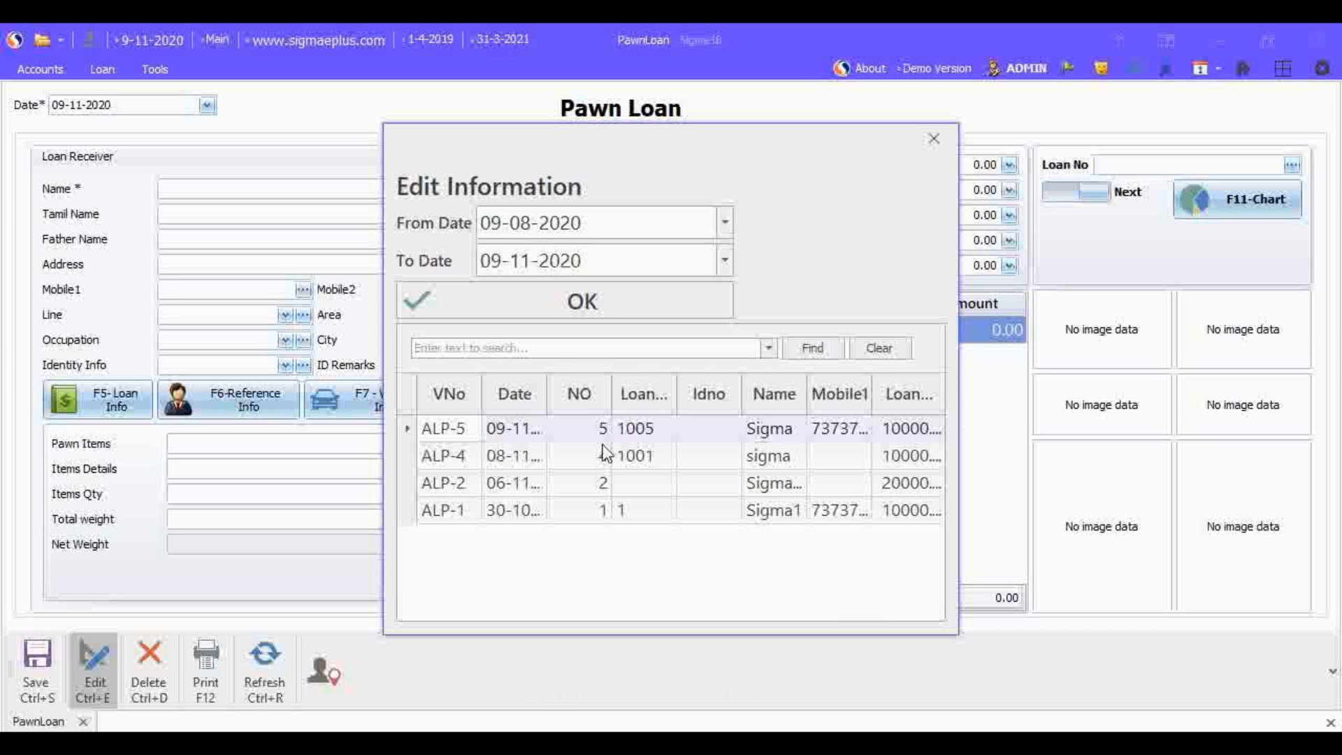
double_click(409, 435)
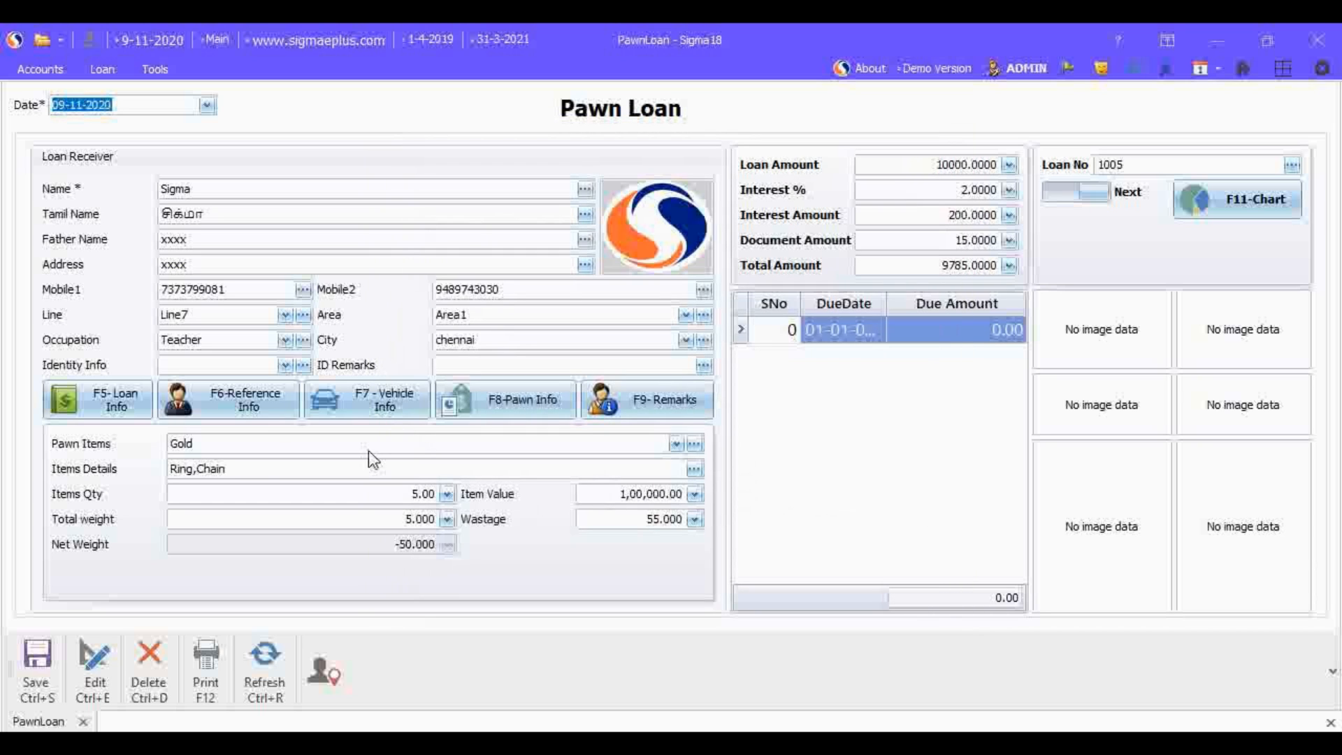
Step: Add thodu to the item details so they read Ring,Chain,thodu
click(246, 465)
text(,t)
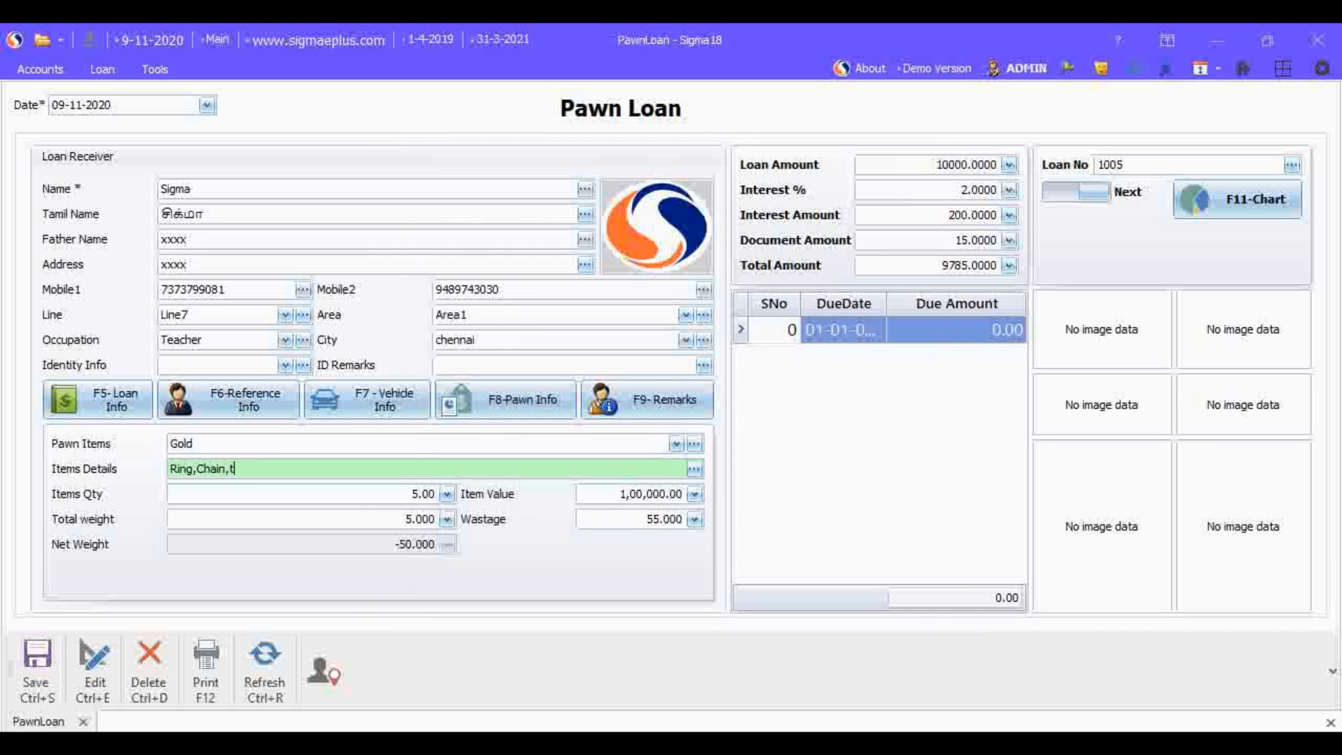
text(hodu)
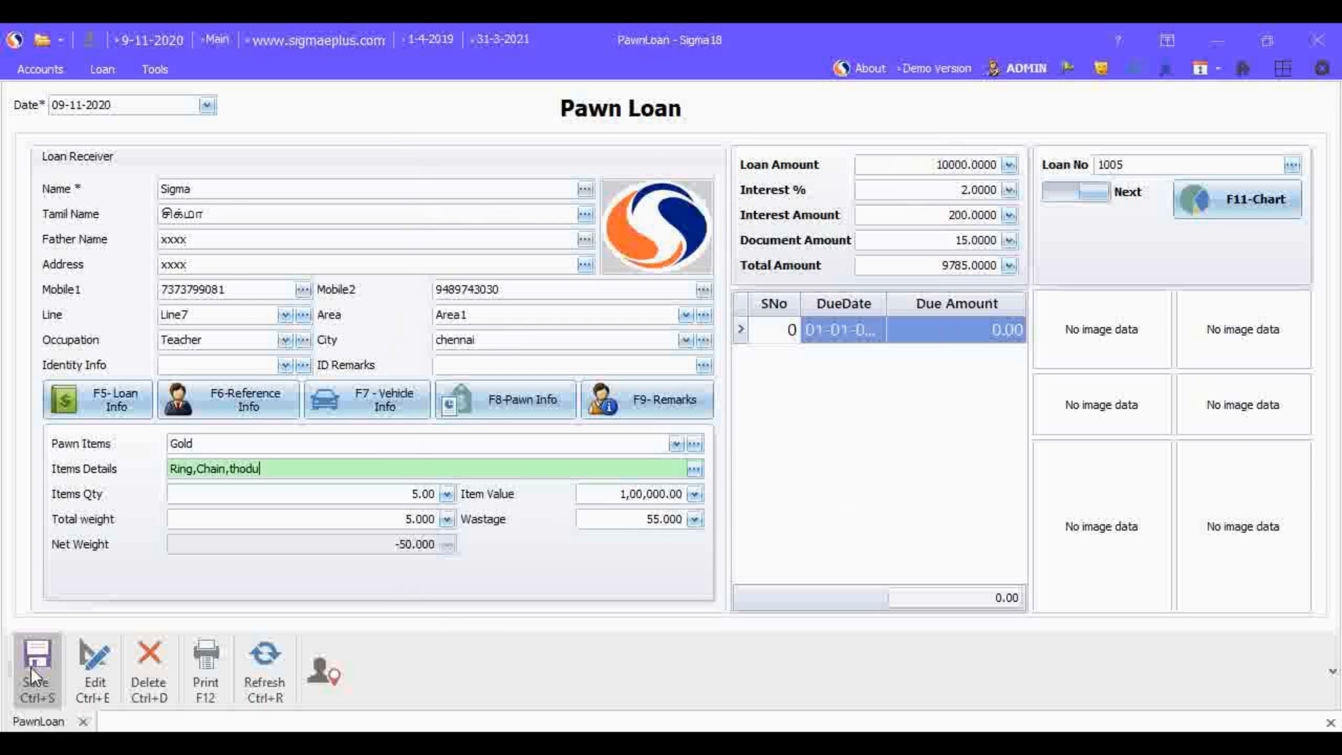
Step: Try deleting the opened loan record and dismiss the delete password prompt
click(160, 680)
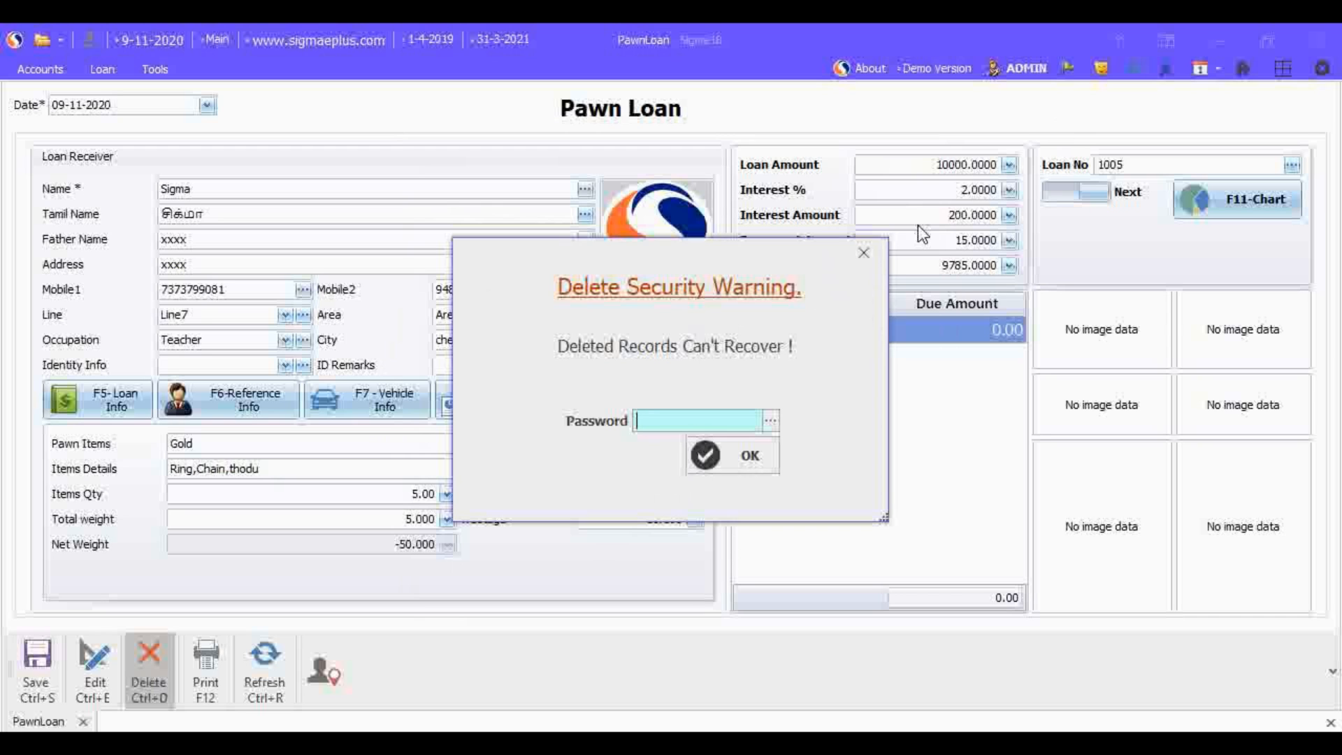
click(864, 256)
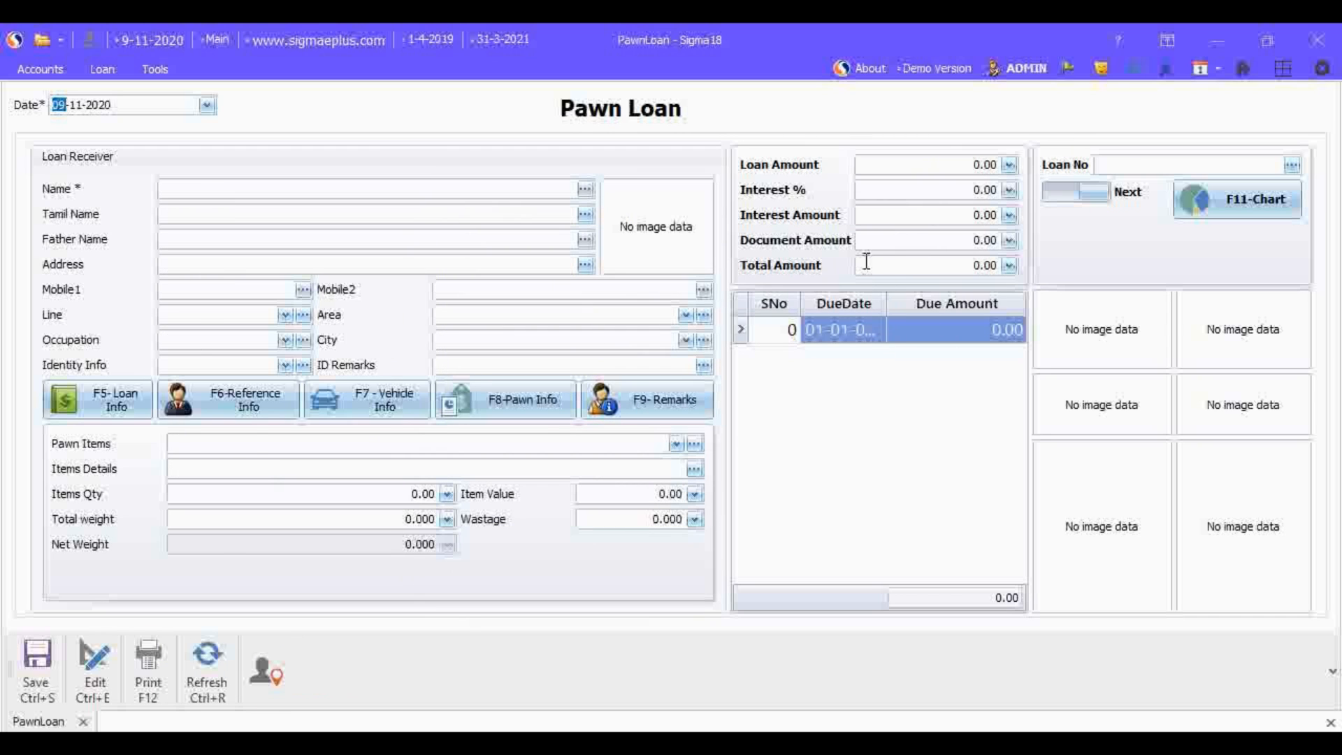
Step: Reopen the 09-11-2020 loan record from the edit list and preview its printed loan document
click(89, 668)
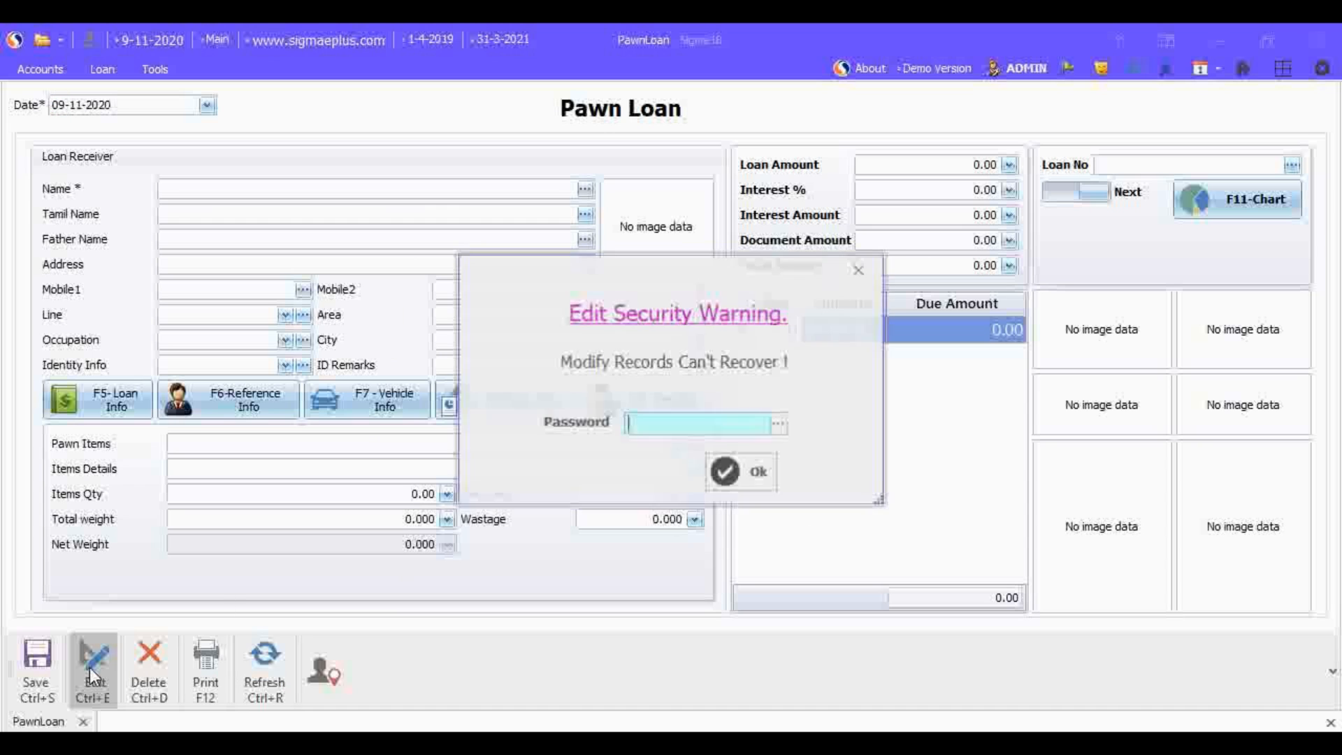
key(Escape)
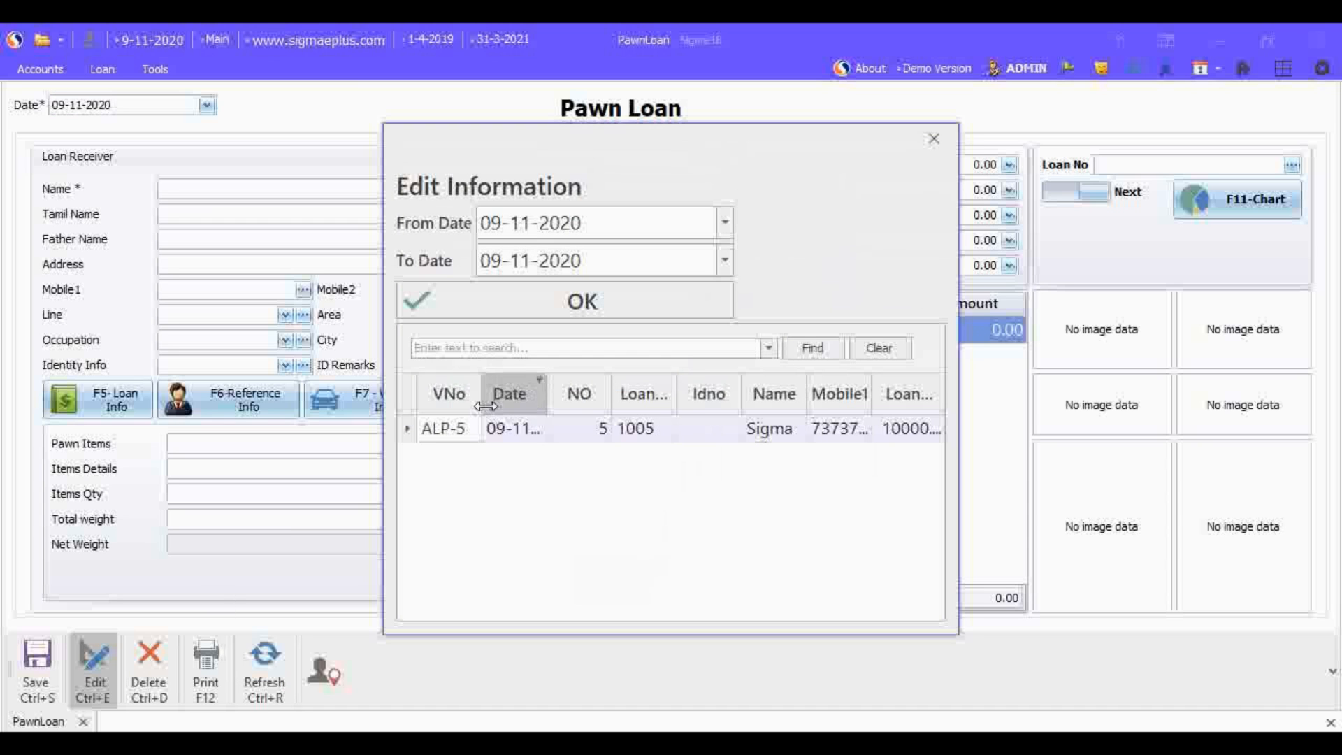
double_click(411, 428)
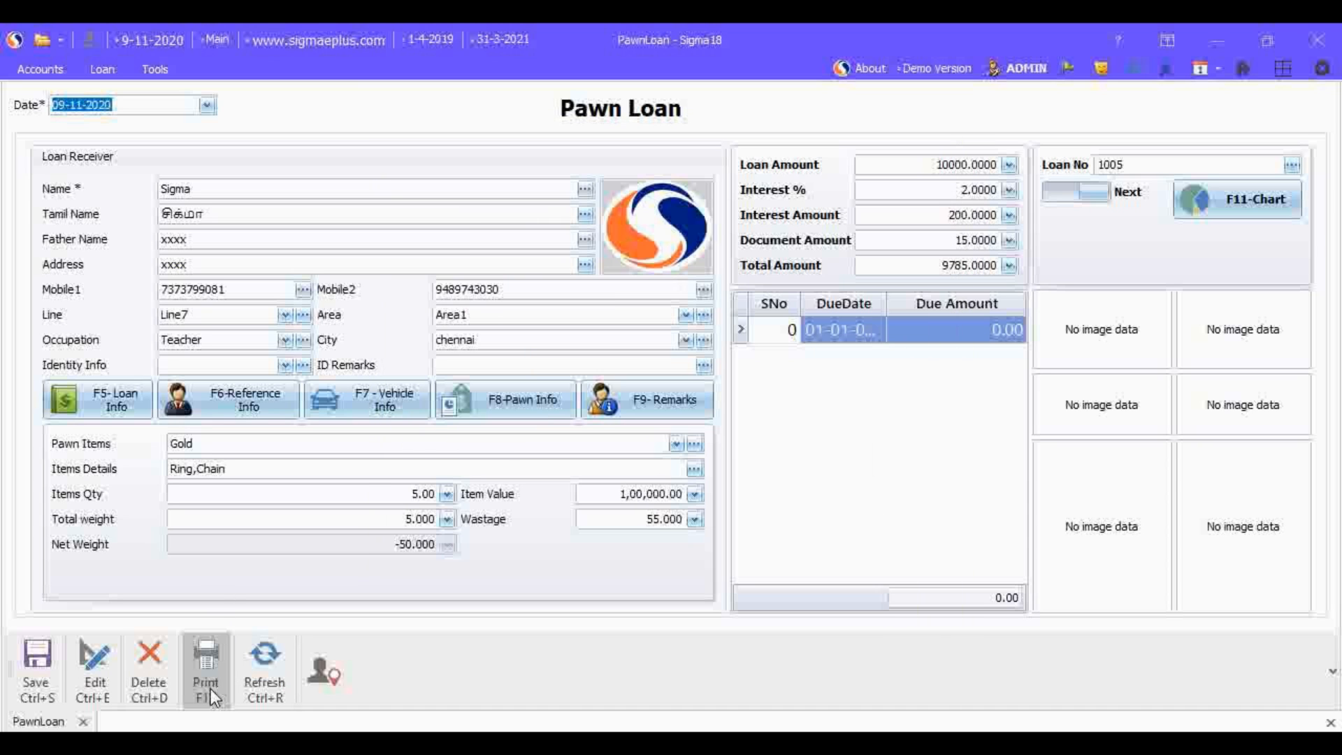
click(210, 688)
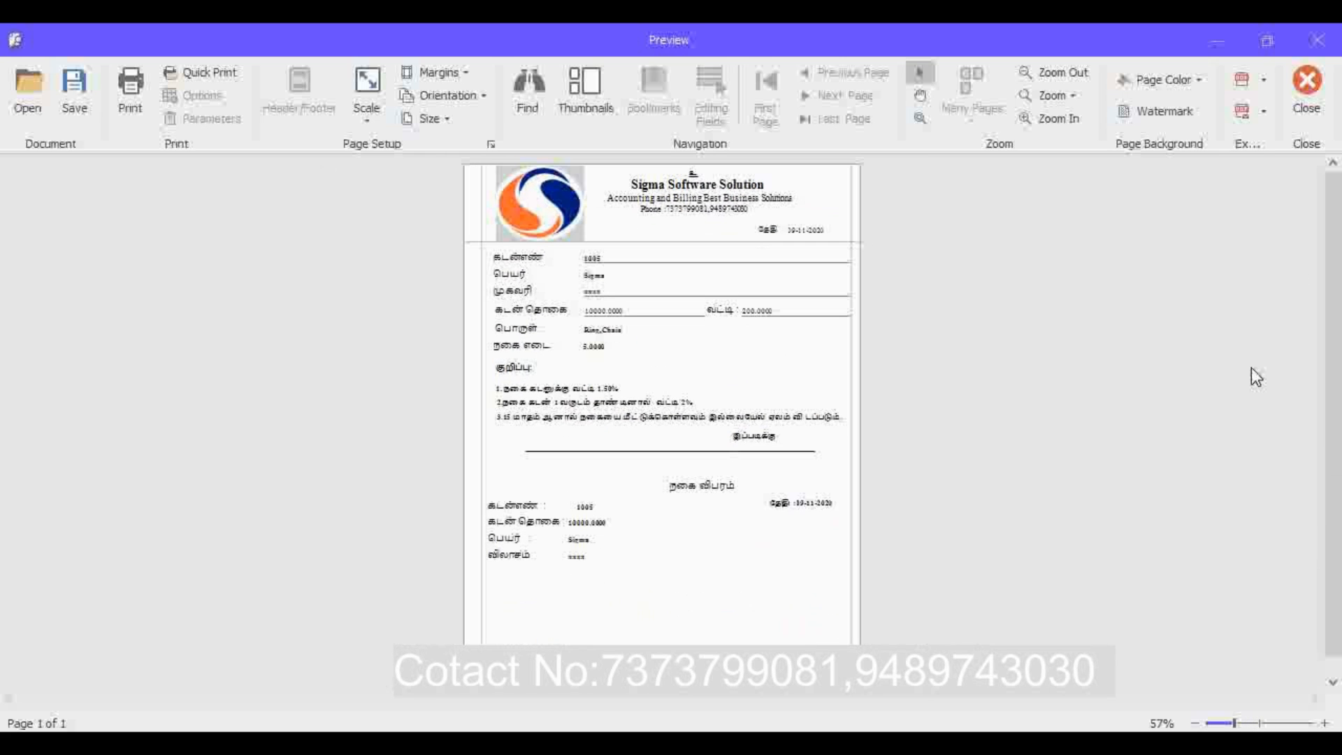
click(1219, 40)
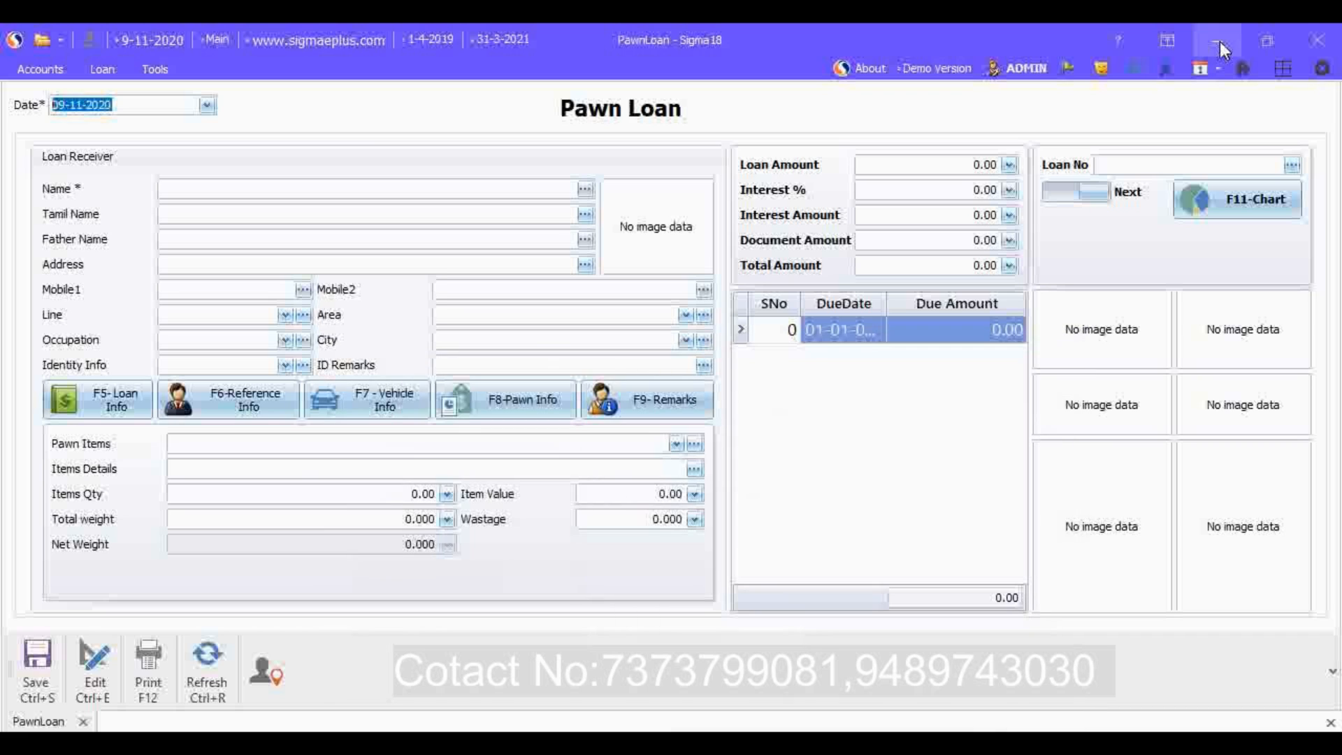
Step: Open the Pawn Loan entry form from the loan payment transactions
click(111, 74)
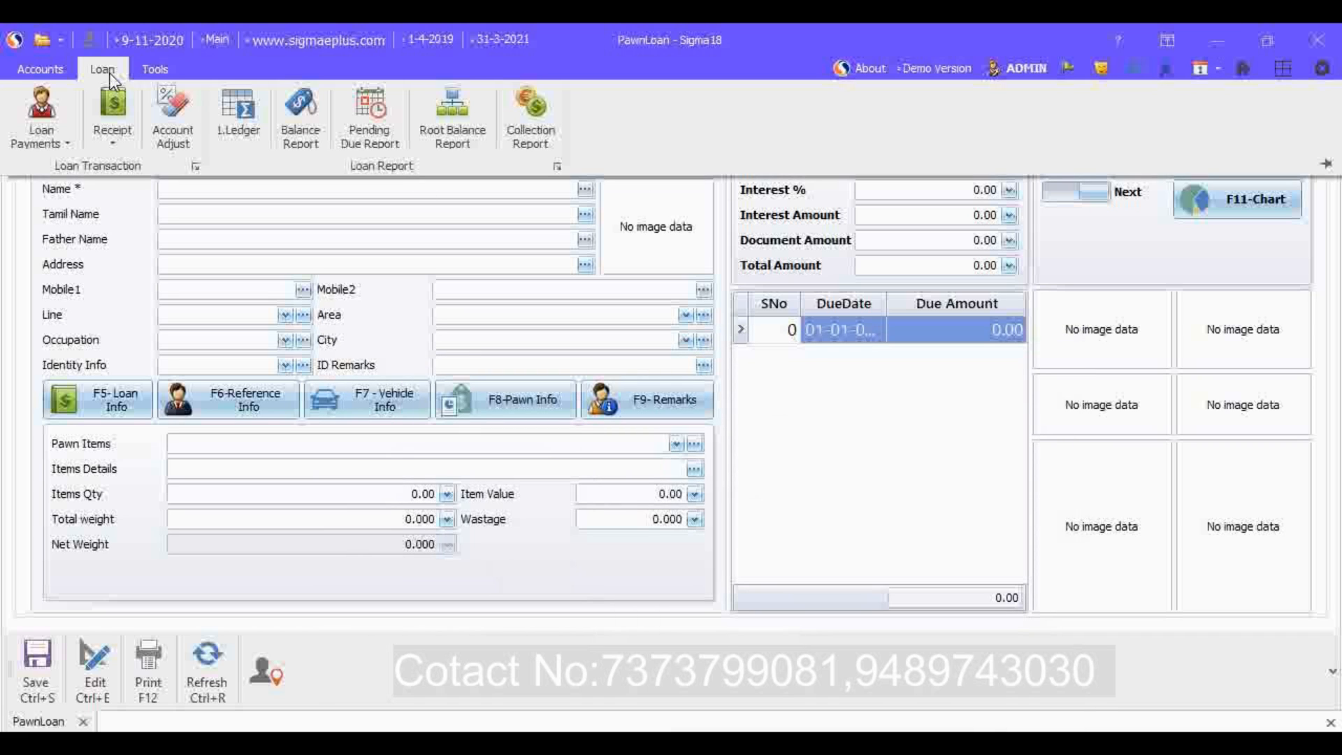
click(44, 115)
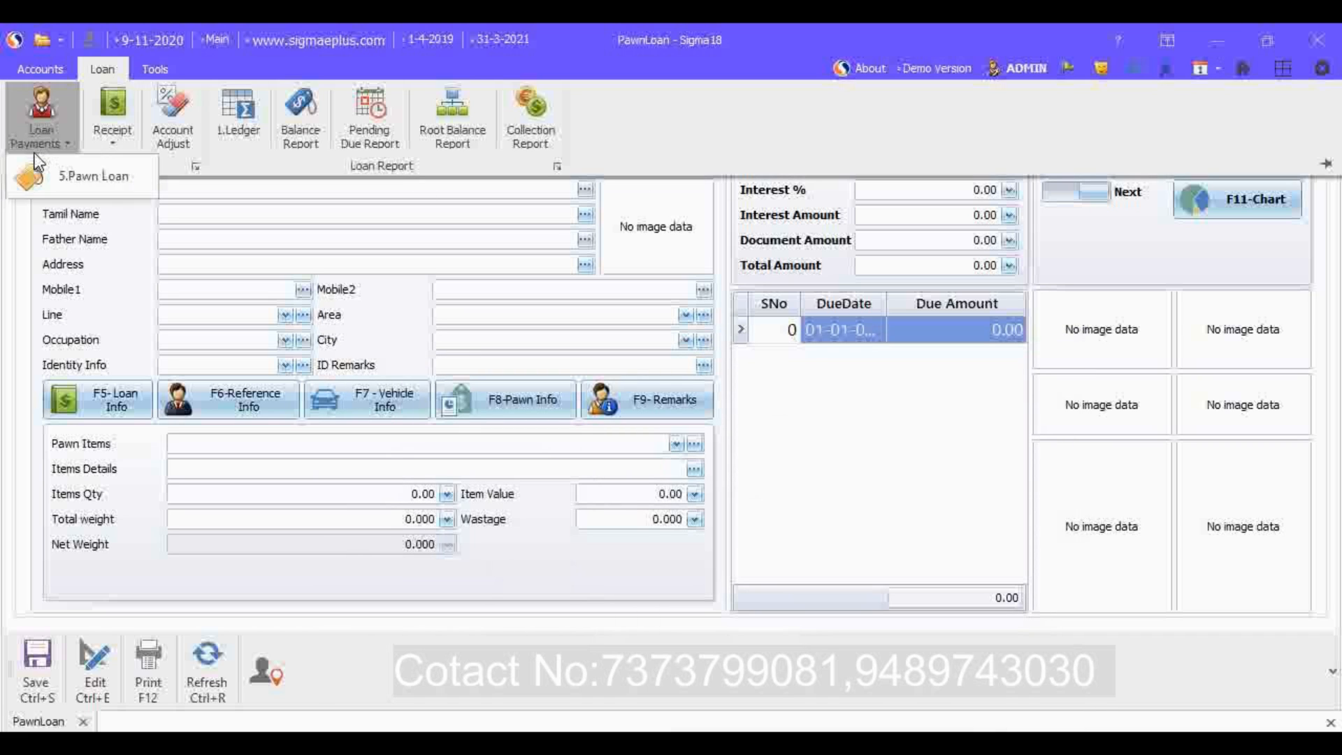
click(112, 183)
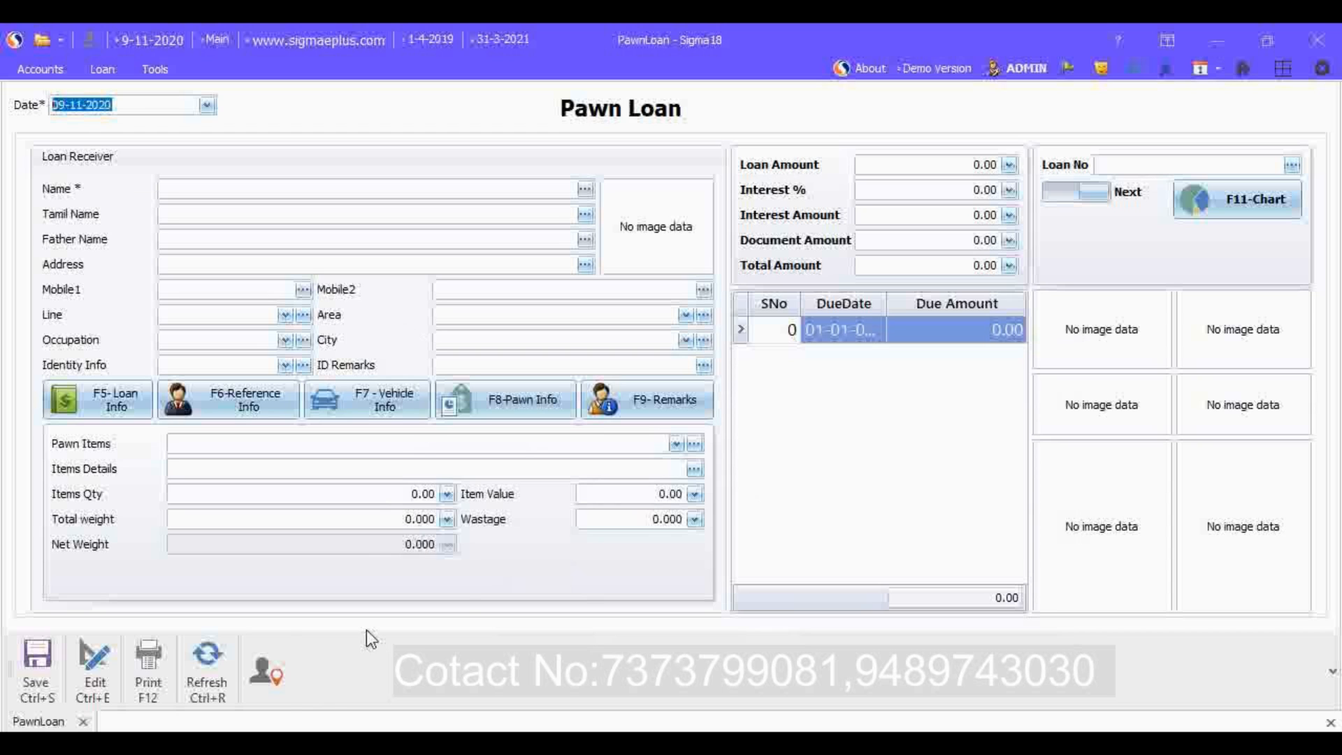
Step: Try to create a shortcut for the form with the menu caption PawnLoan
click(271, 686)
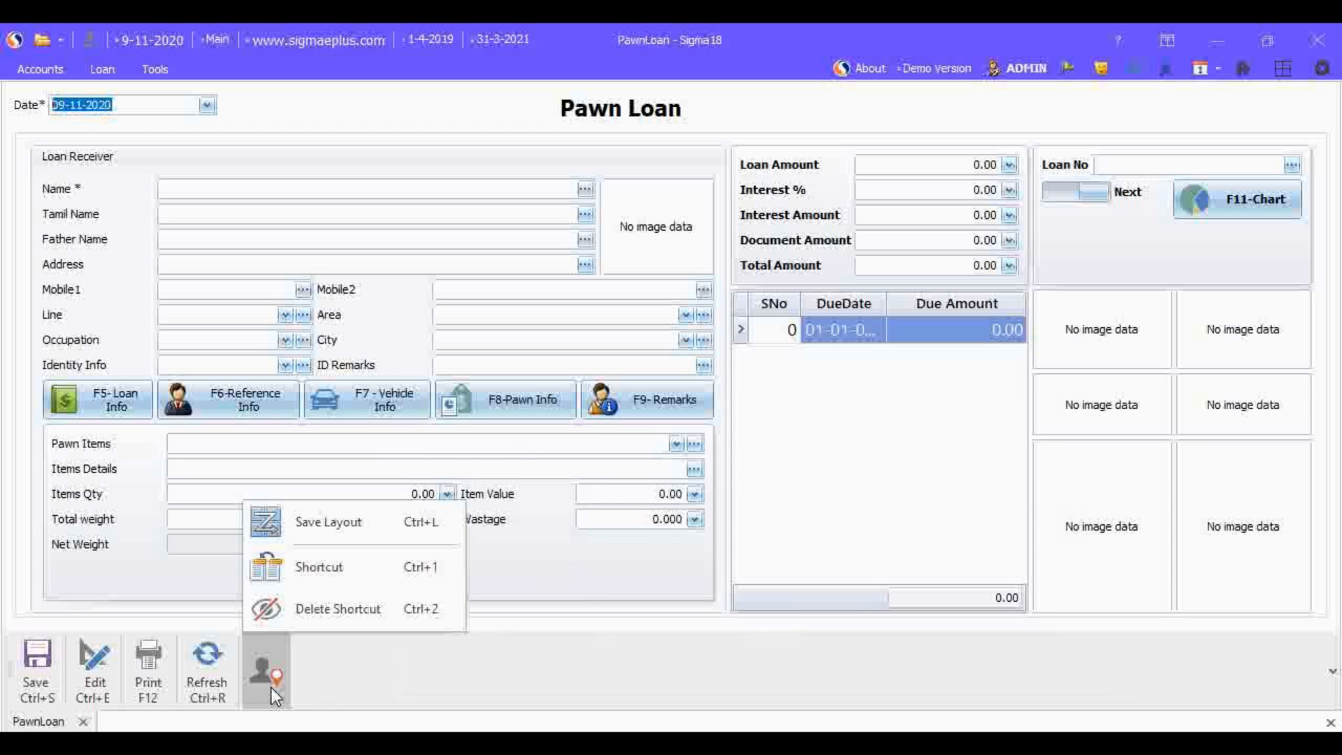
click(392, 568)
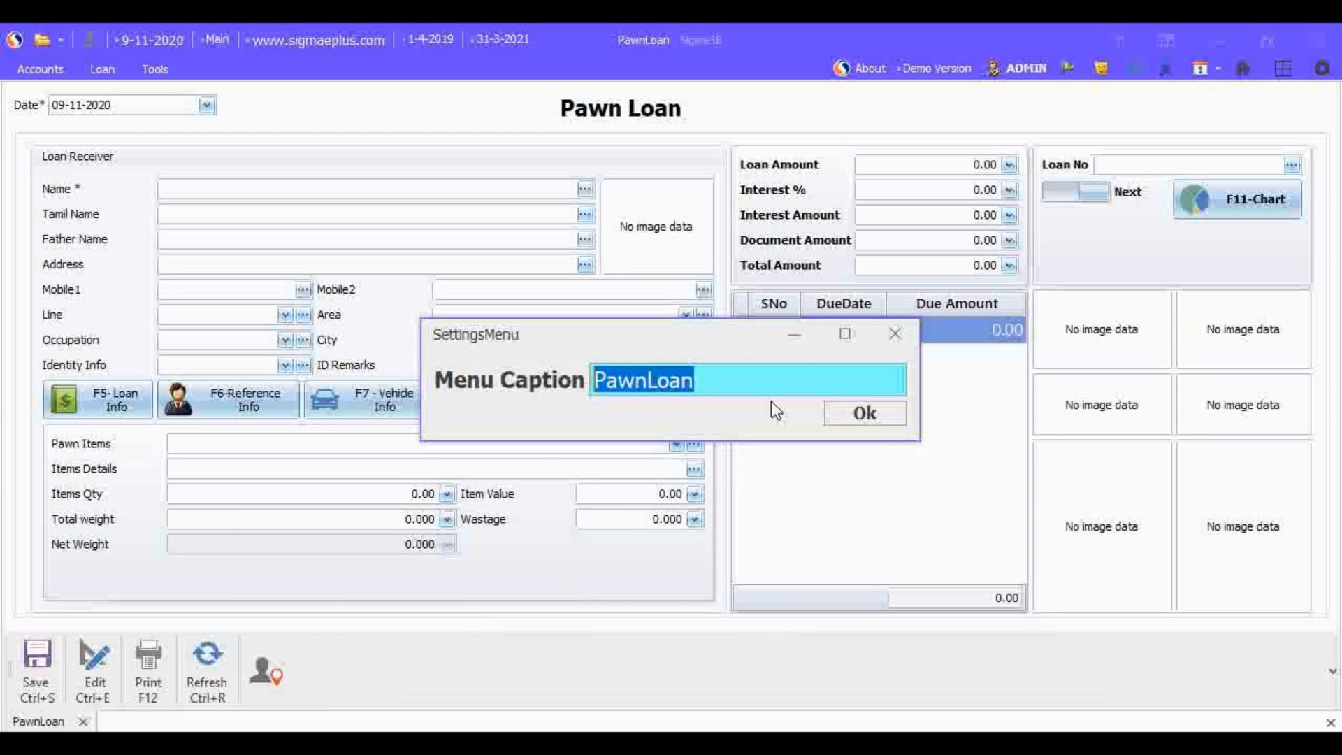
click(881, 416)
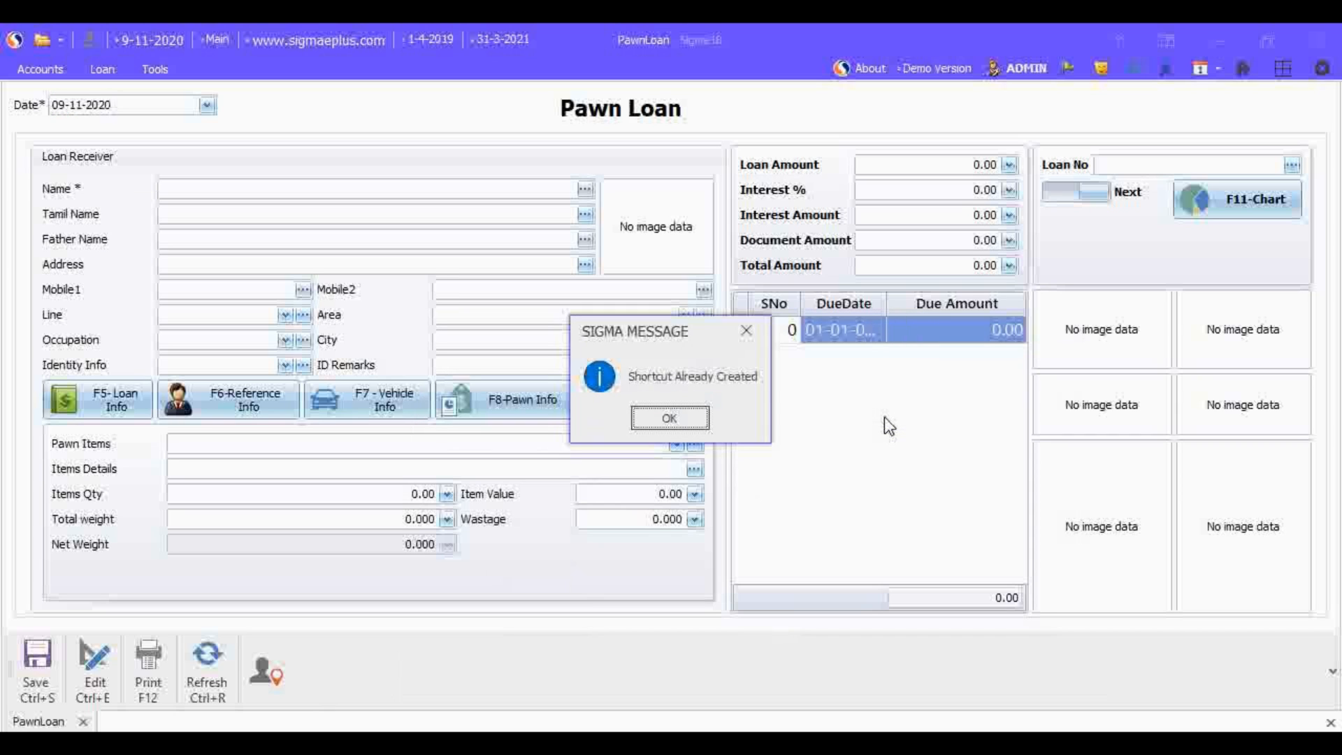
click(690, 418)
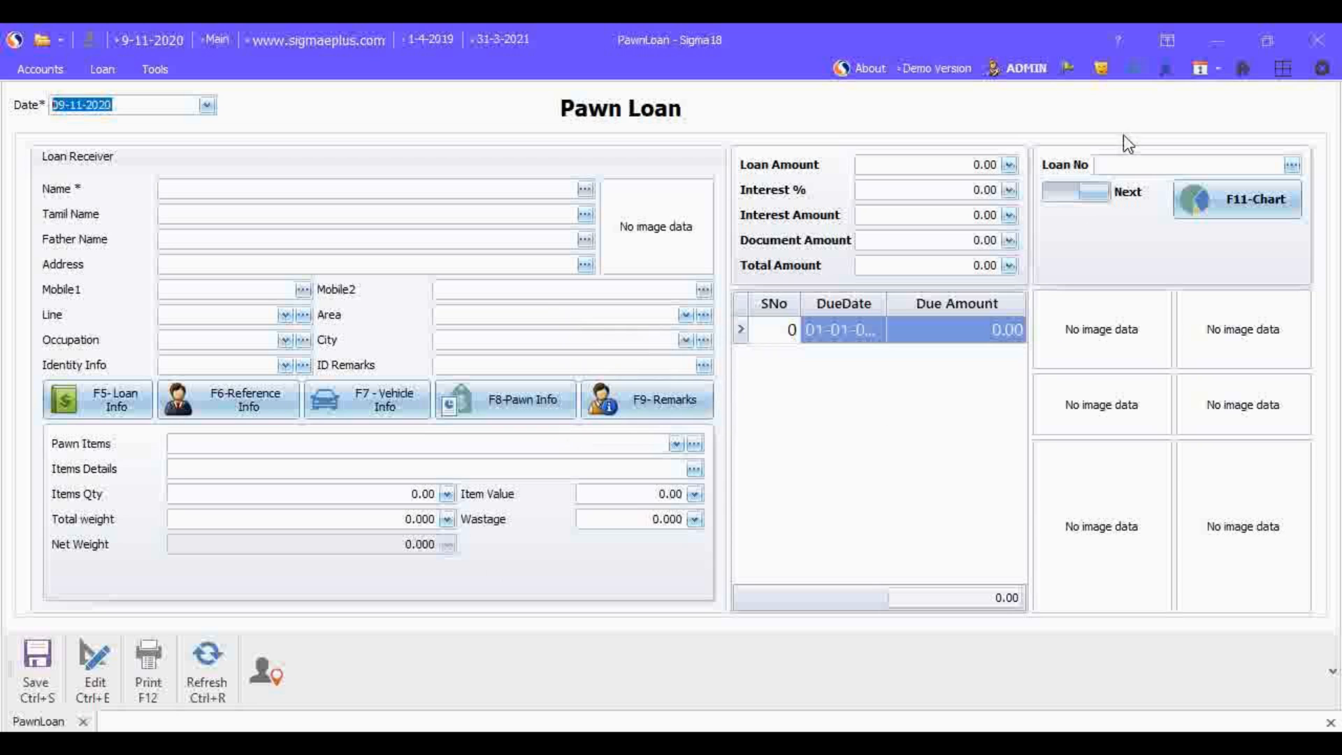
Step: Open the Pawn Loan form through its home page shortcut and look at the form's Delete Shortcut option
click(1246, 70)
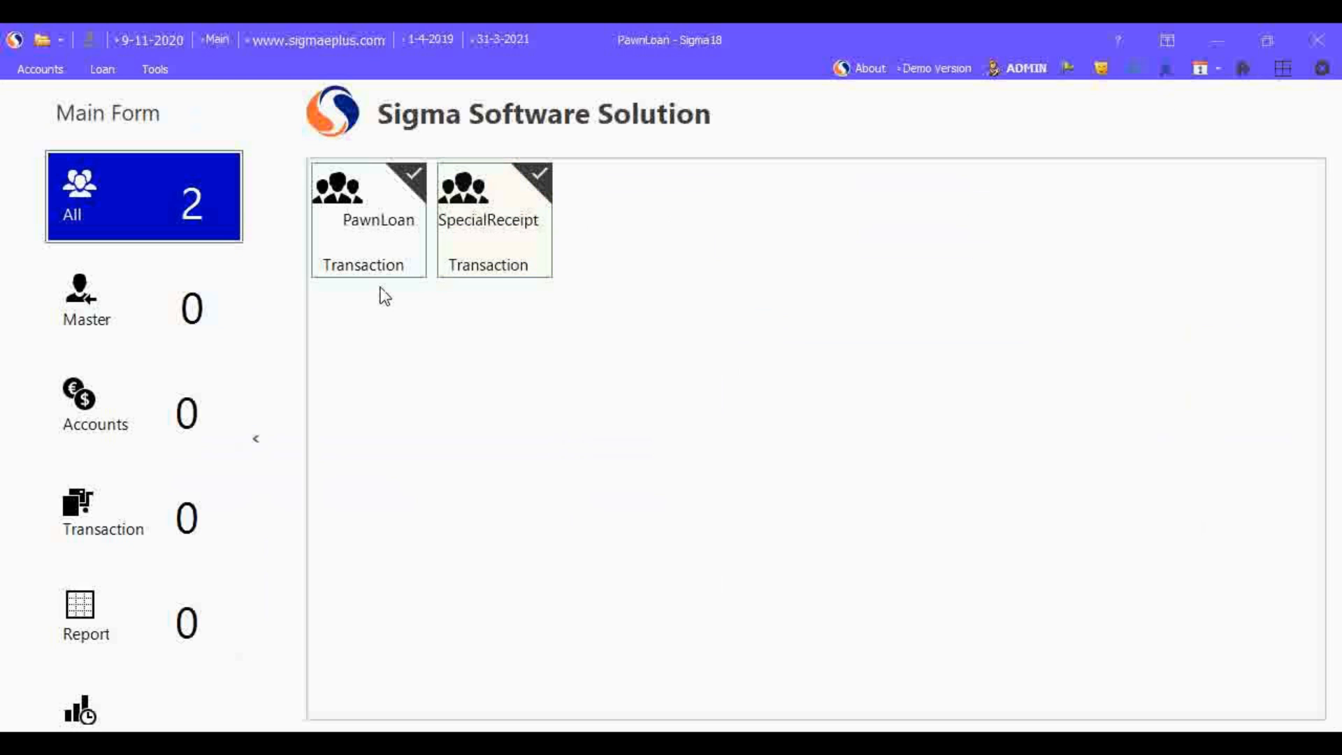
click(393, 268)
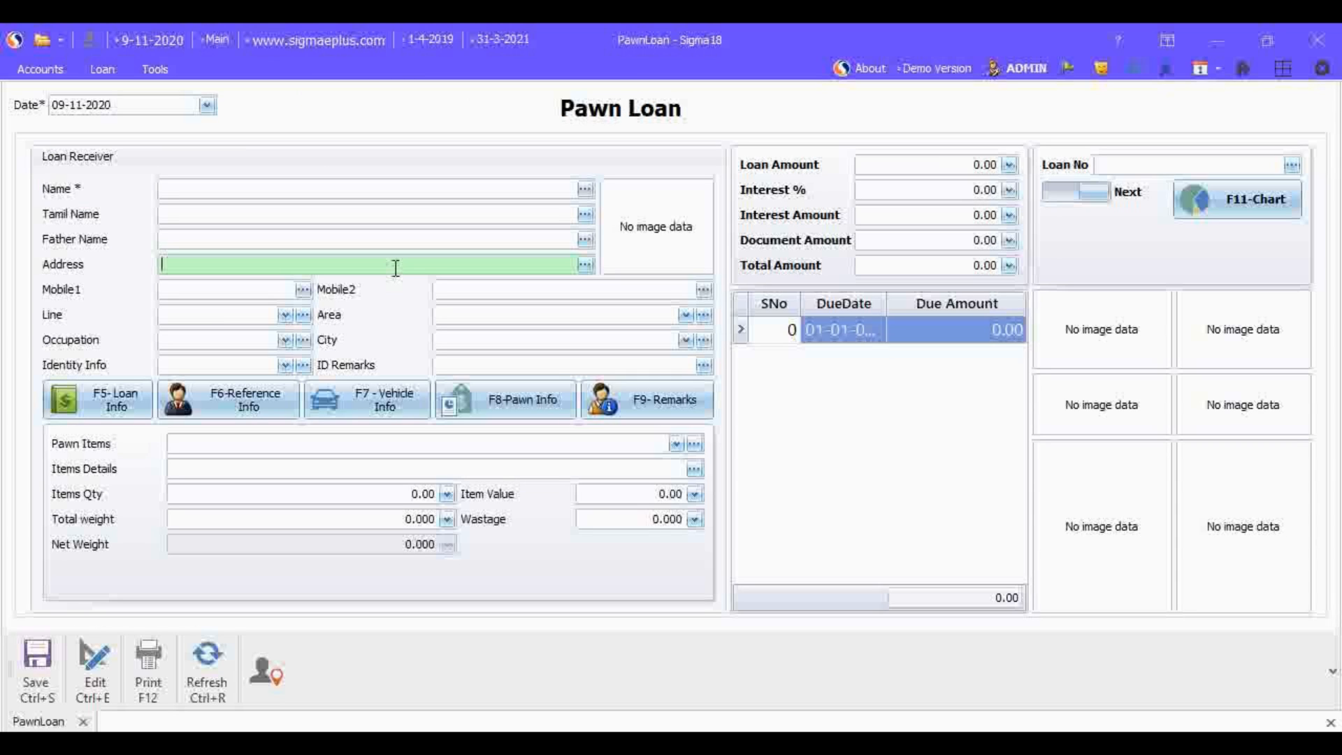
click(278, 672)
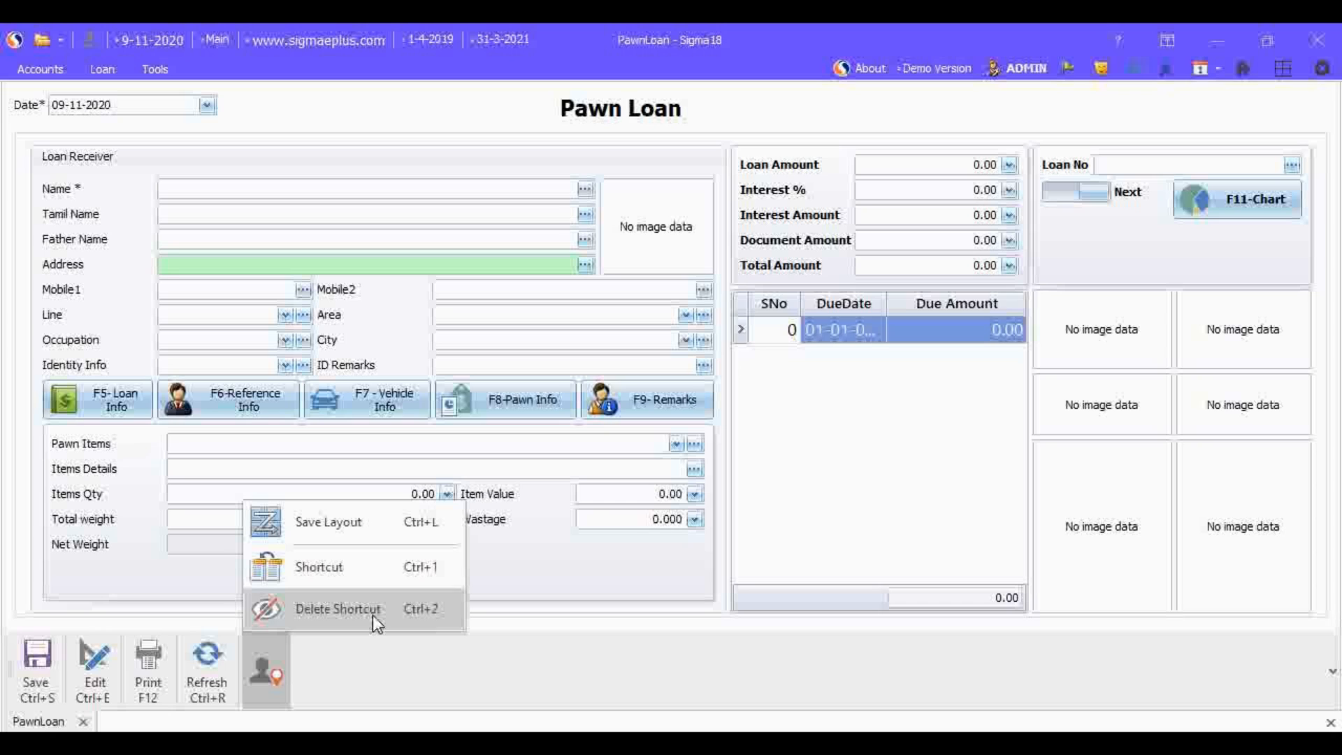
click(552, 615)
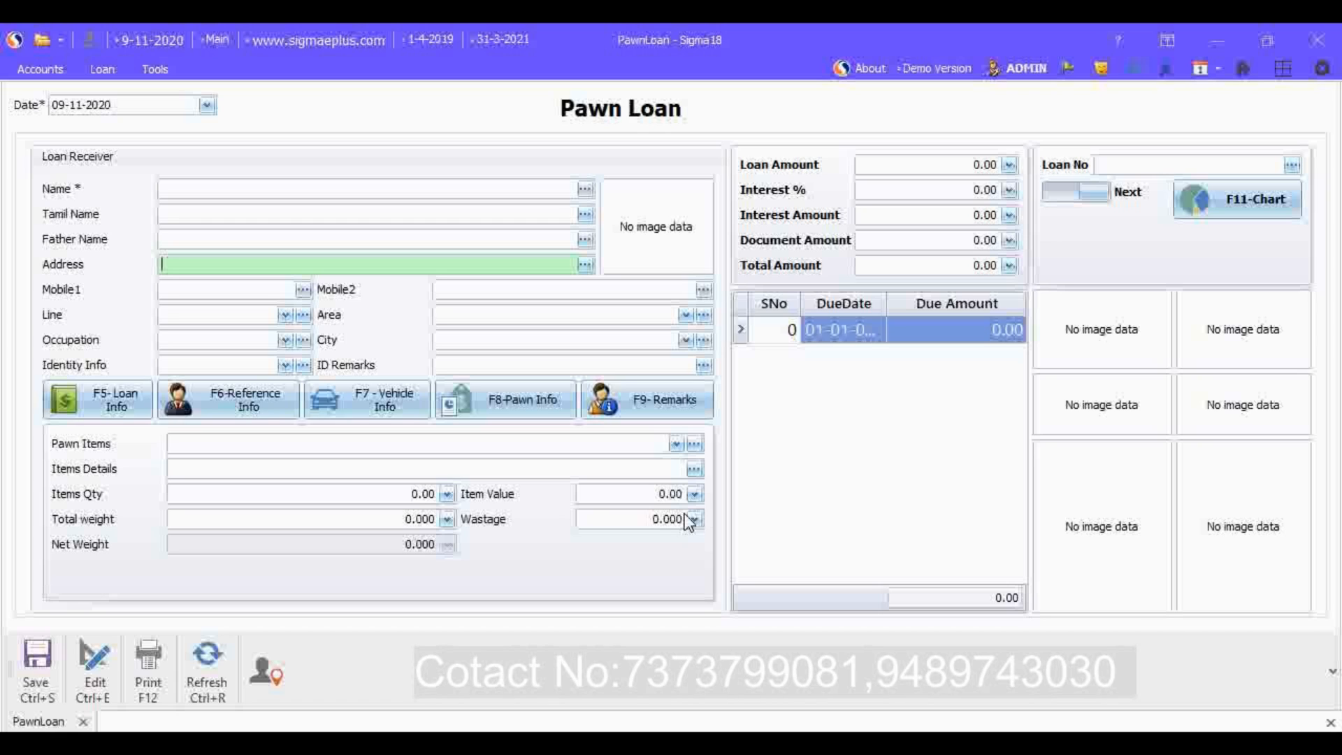
Step: Open the Special Cash Receipt form for loan collections and check its receipt date
click(102, 69)
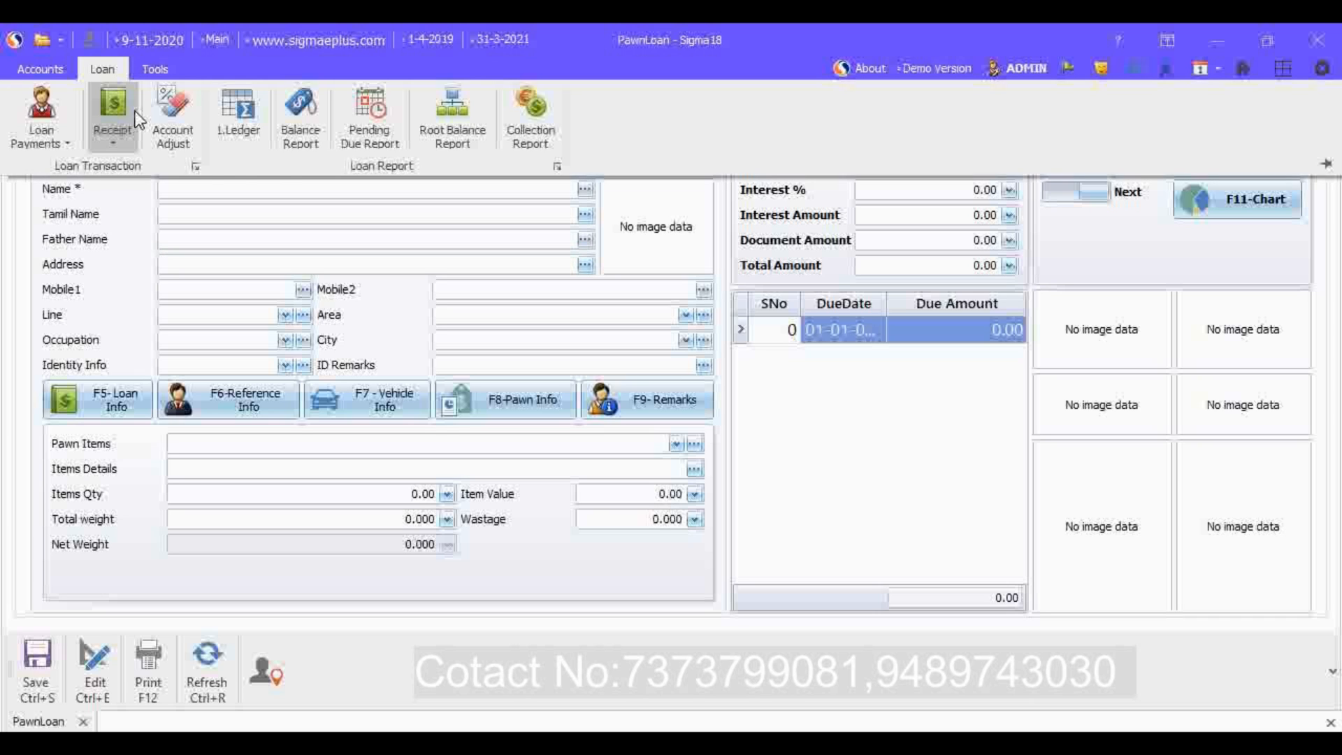
click(123, 131)
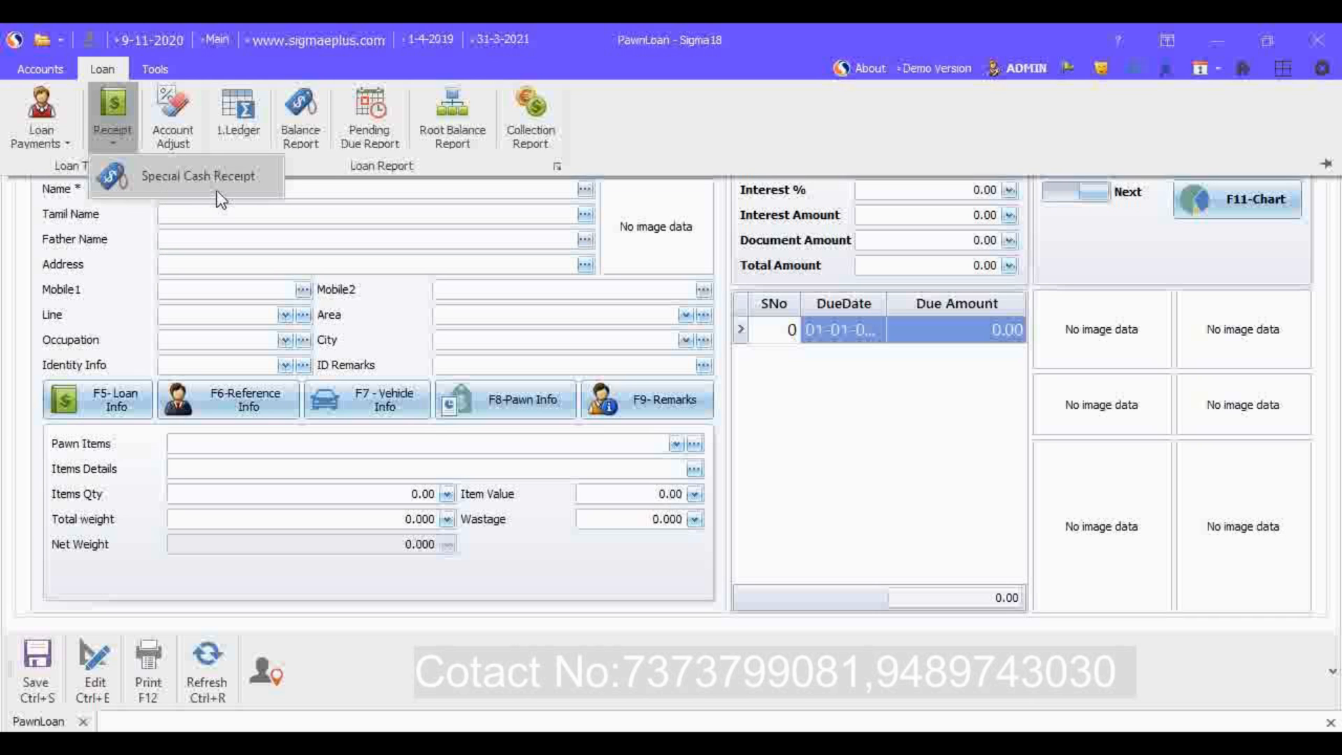
click(246, 190)
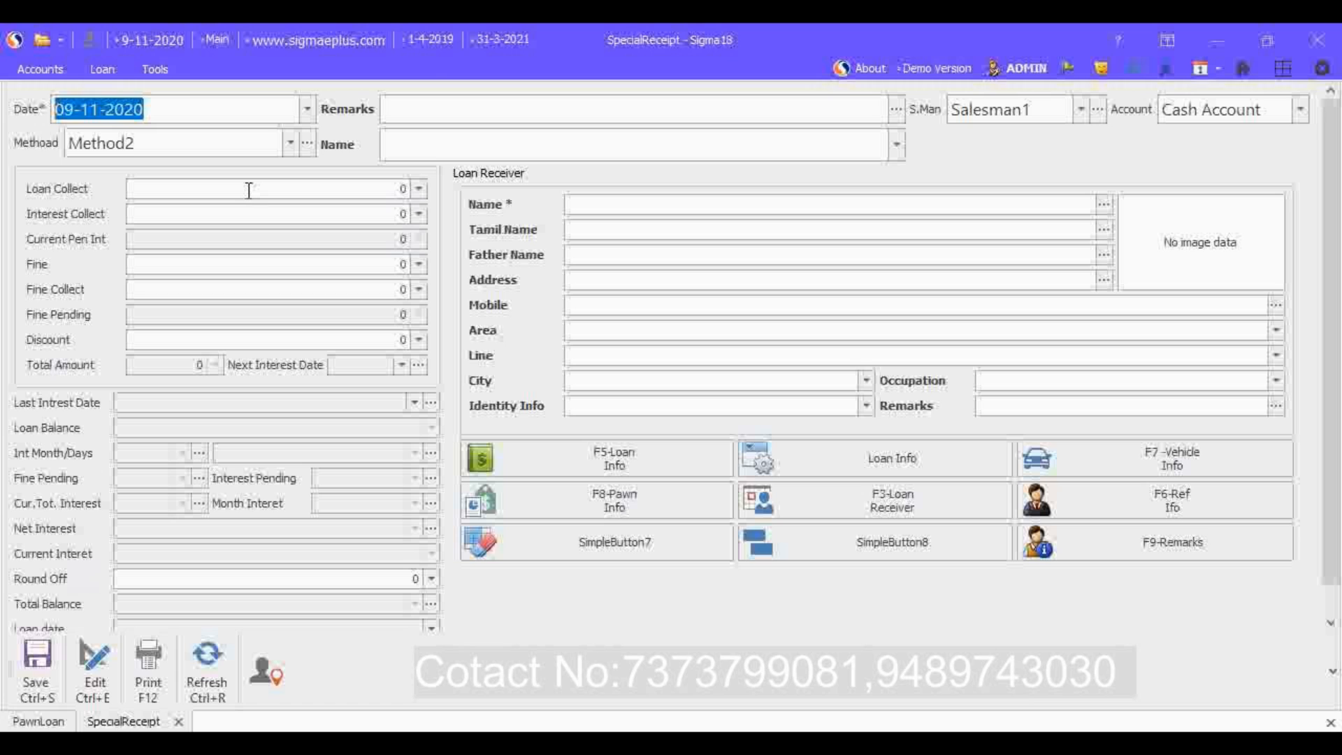
click(188, 107)
drag(170, 104, 54, 110)
Step: Search the receipt's name lookup by the customer's name and by 10, and load the loan with File ID 10
click(897, 150)
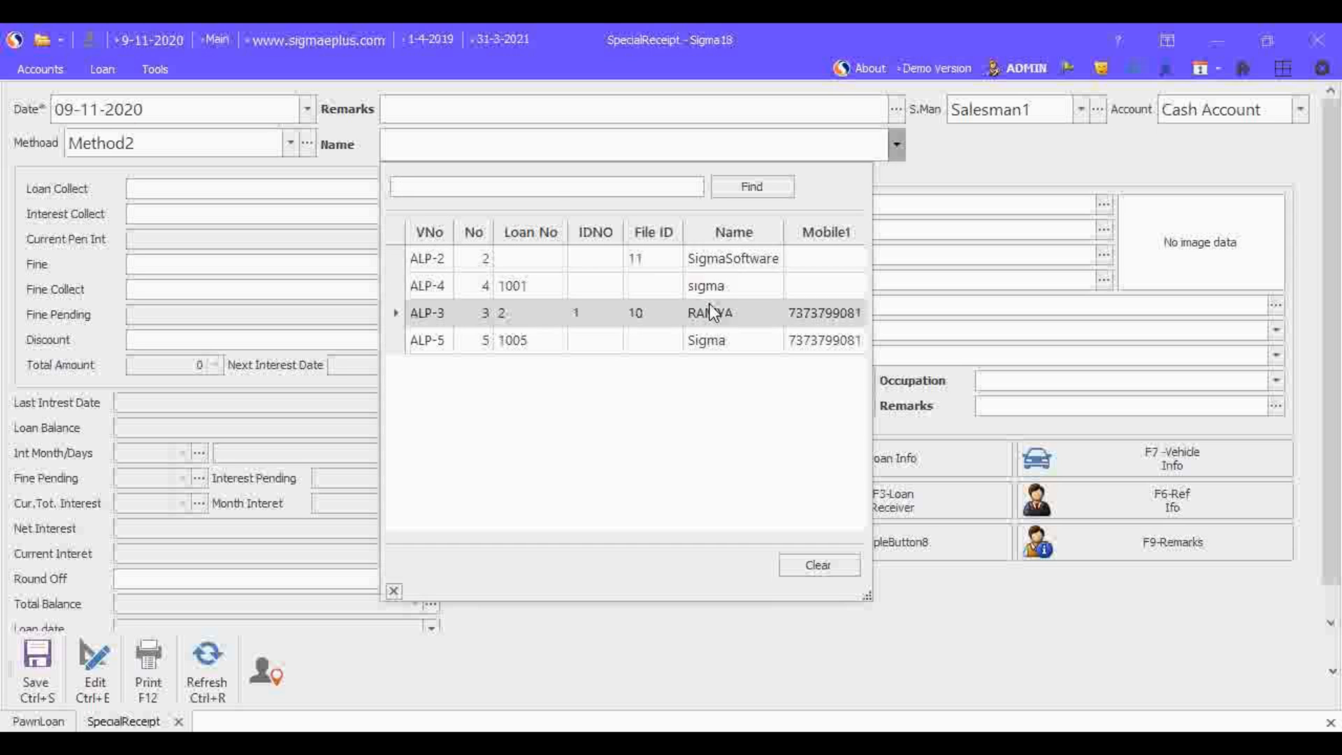
text(ramya)
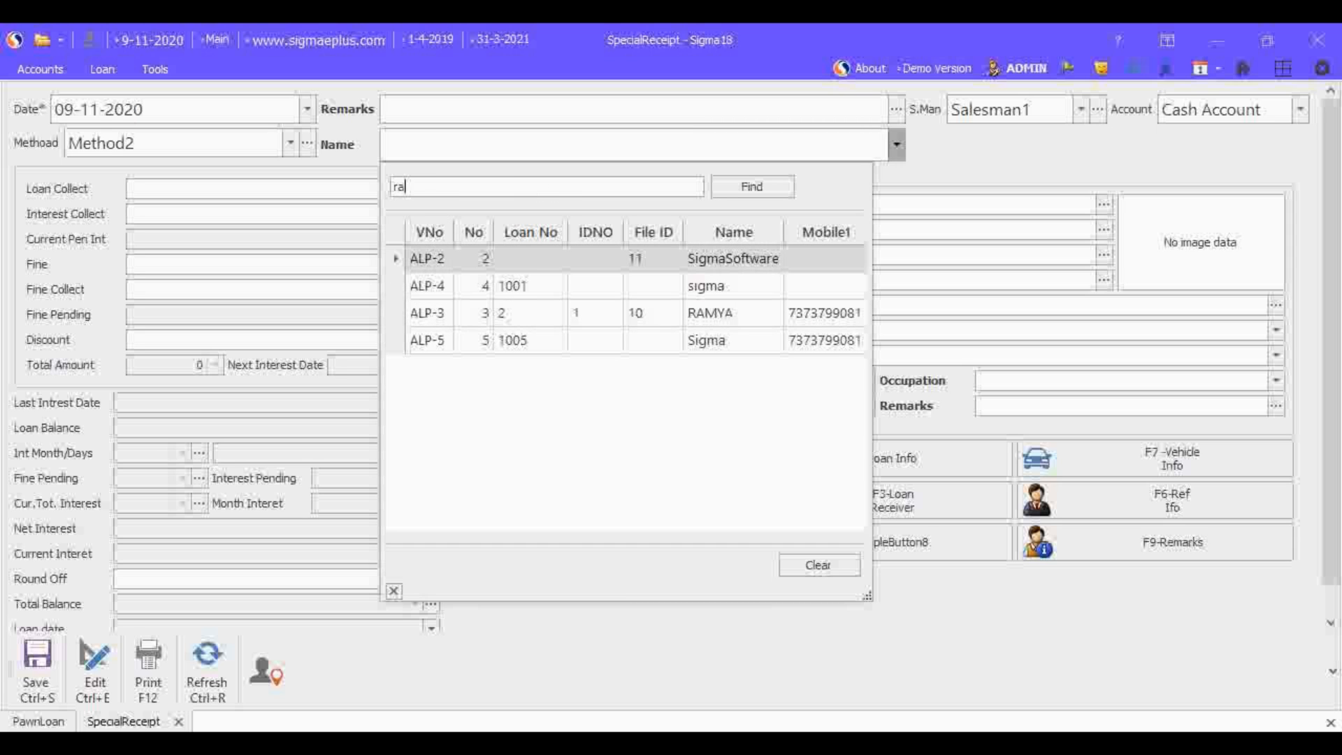
key(BackSpace)
key(BackSpace)
key(BackSpace)
key(BackSpace)
key(BackSpace)
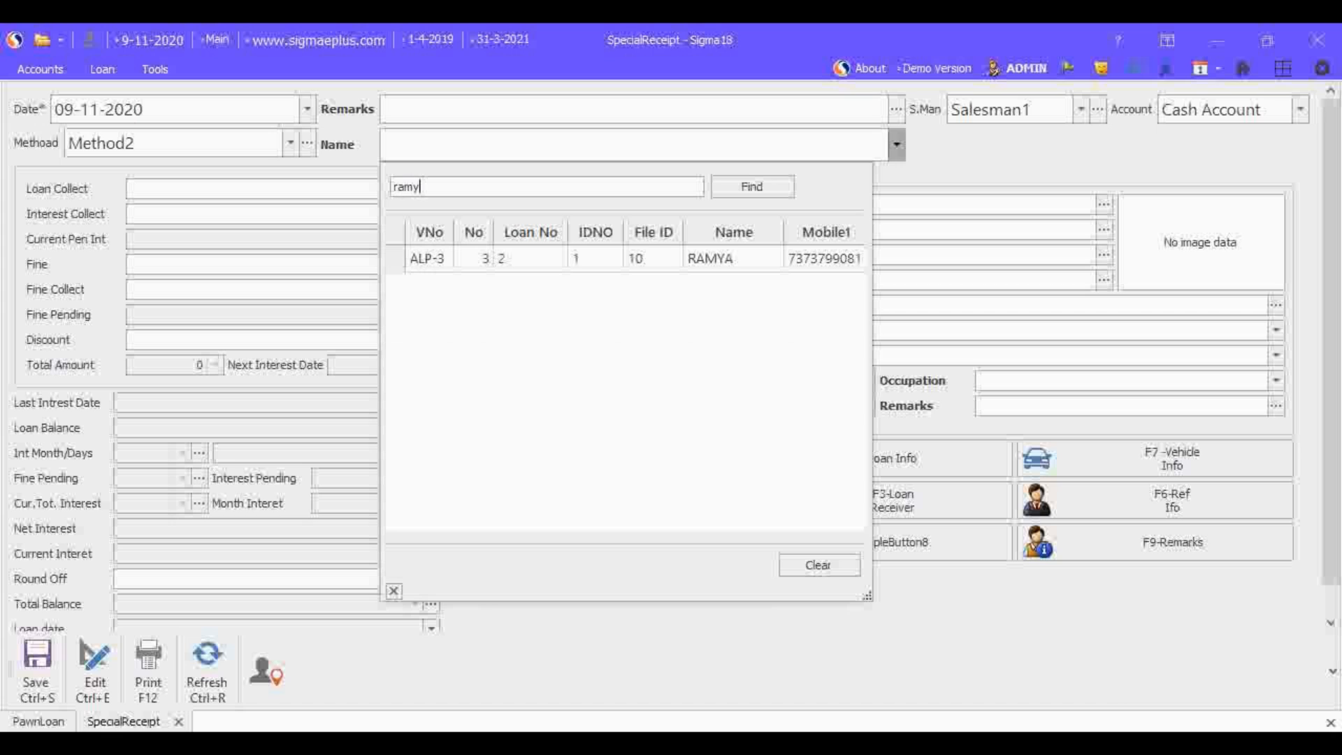
text(10)
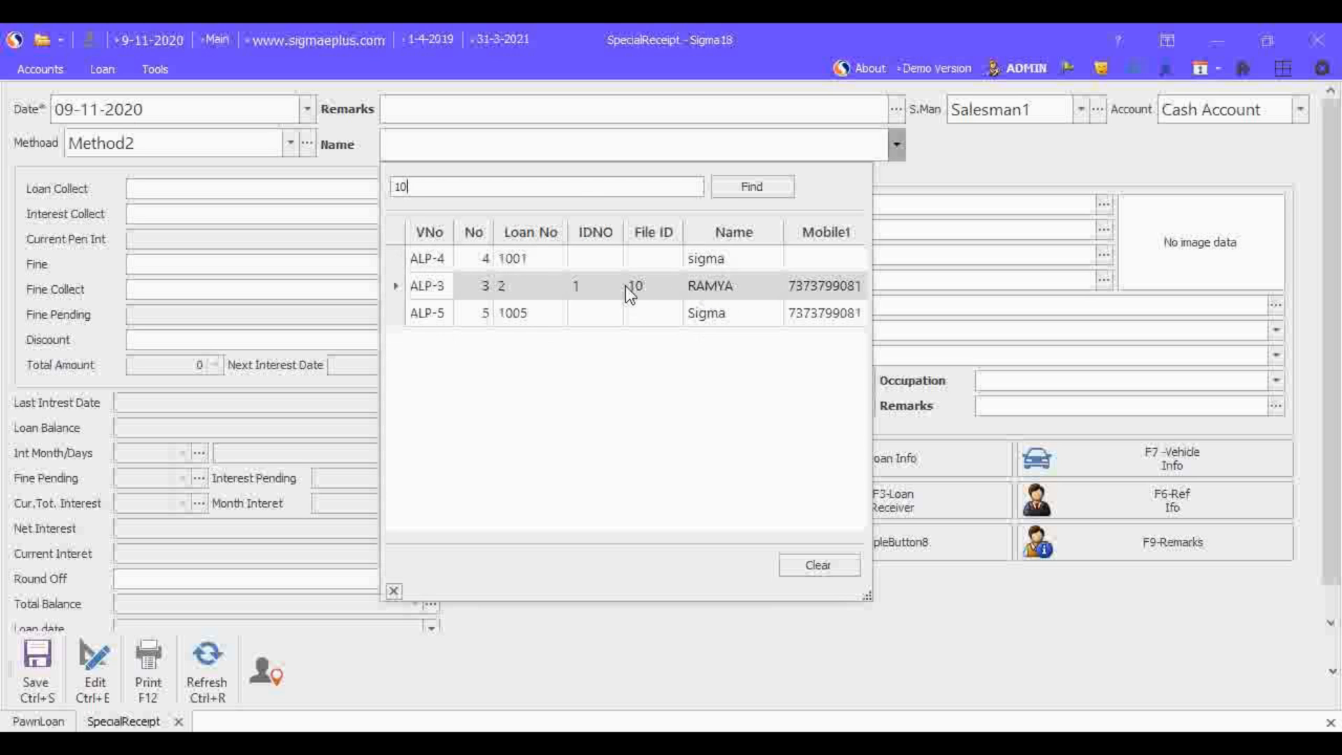
click(395, 282)
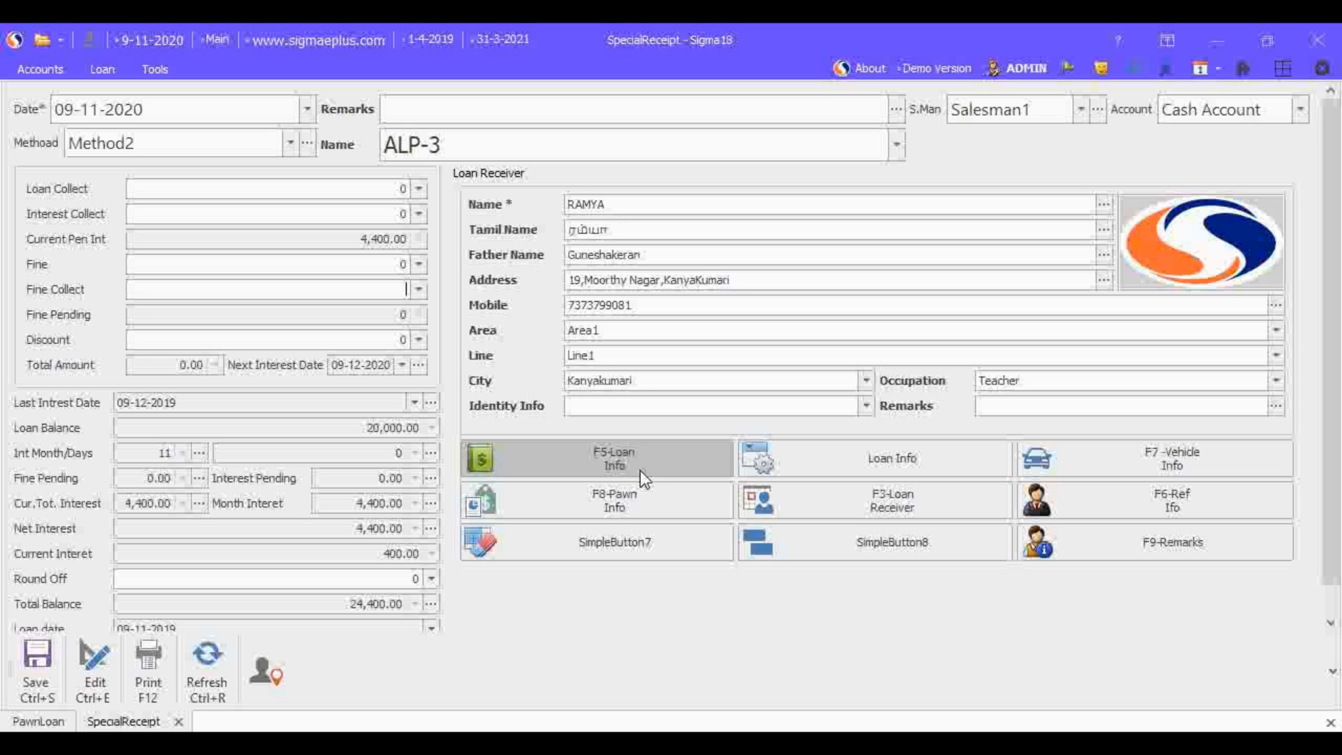
Step: Examine the loan date, loan balance, interest months, current interest, net interest, round off and total balance of the loaded loan
scroll(1314, 566, down, 1)
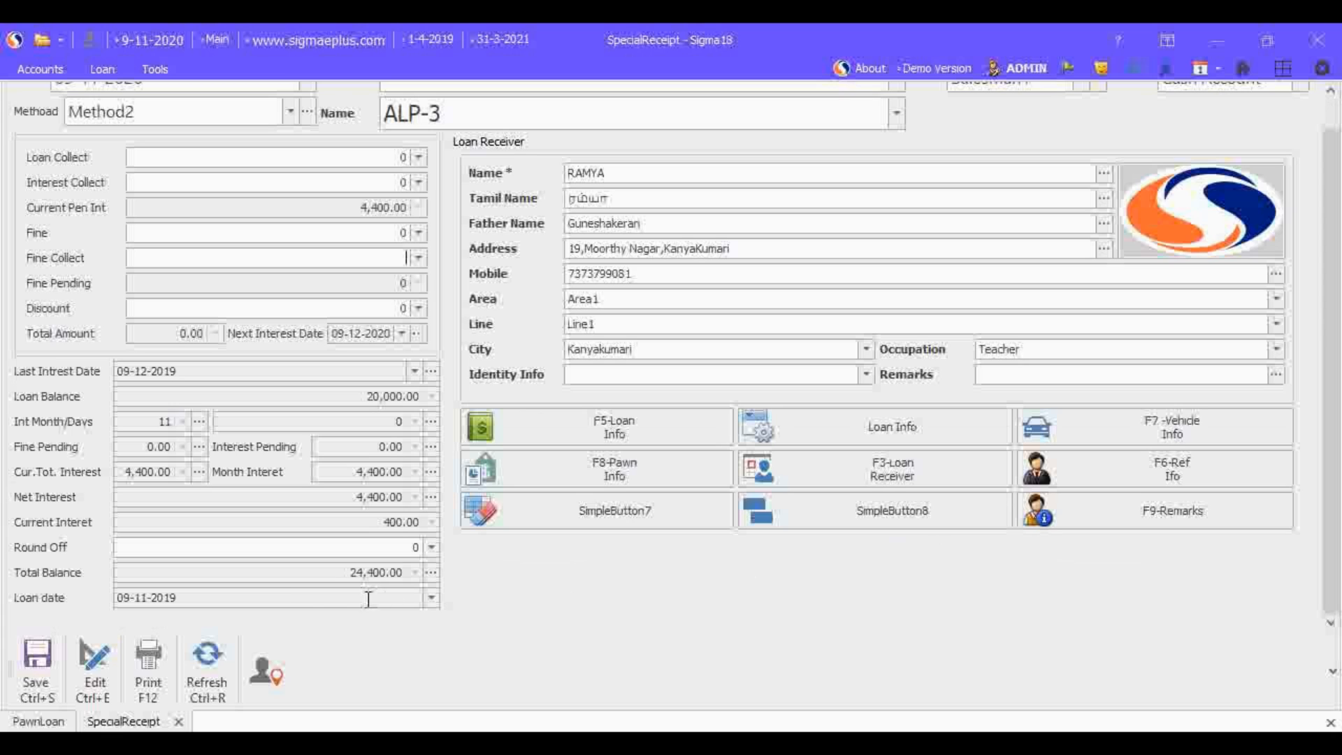
click(151, 594)
drag(152, 593, 95, 599)
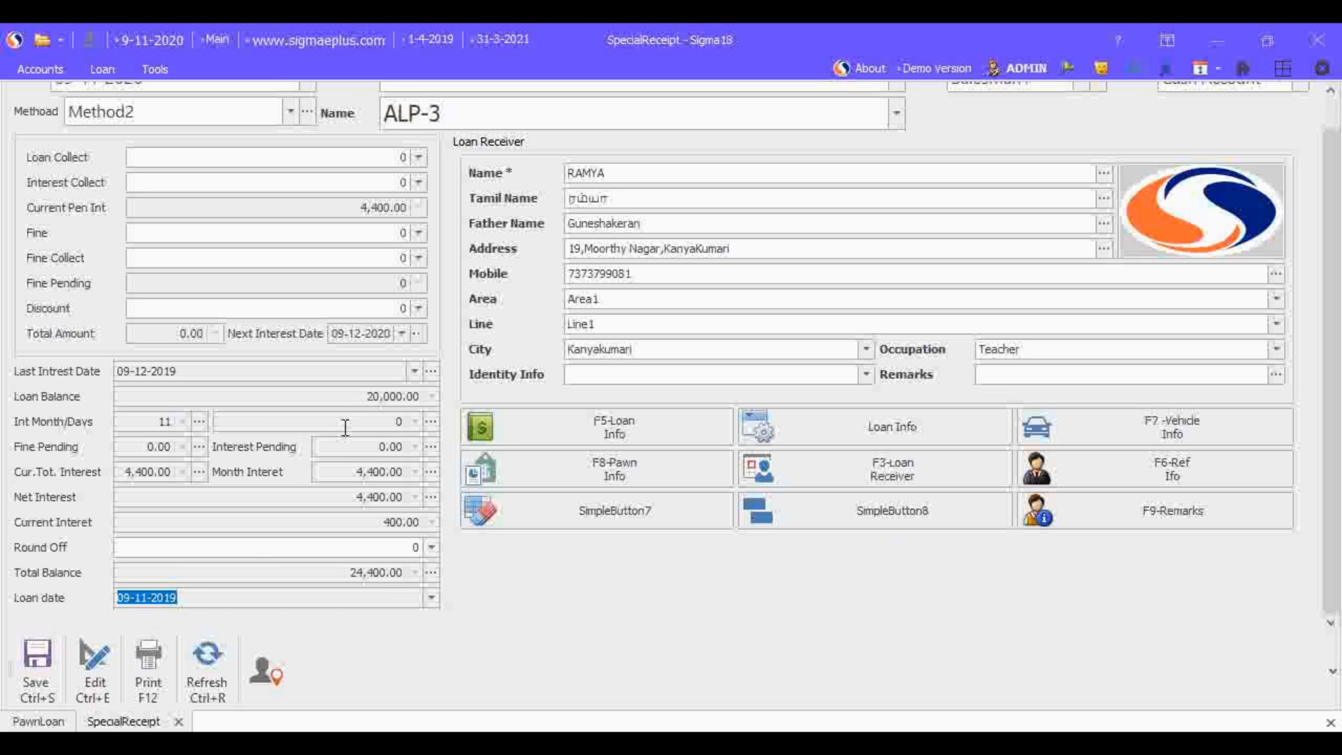
drag(355, 395, 447, 405)
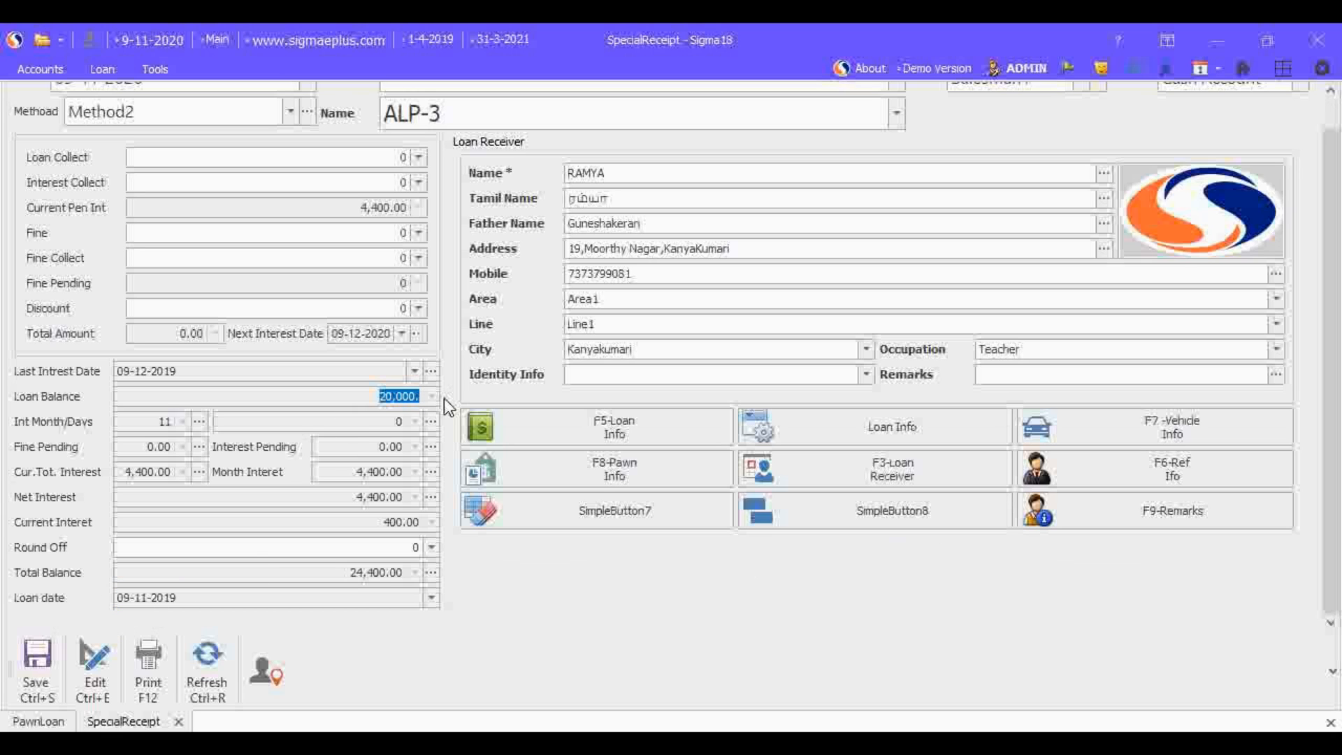
click(160, 423)
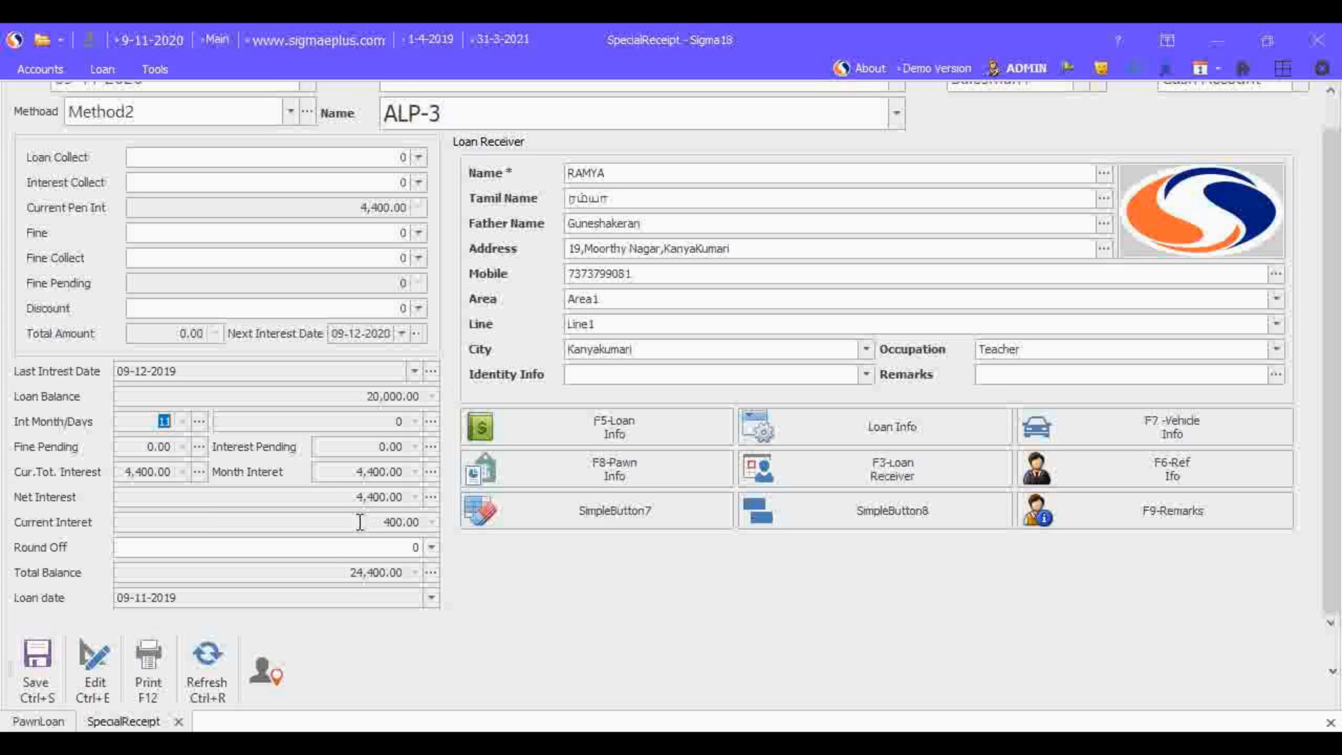
drag(362, 522, 453, 538)
click(343, 497)
drag(343, 498, 428, 497)
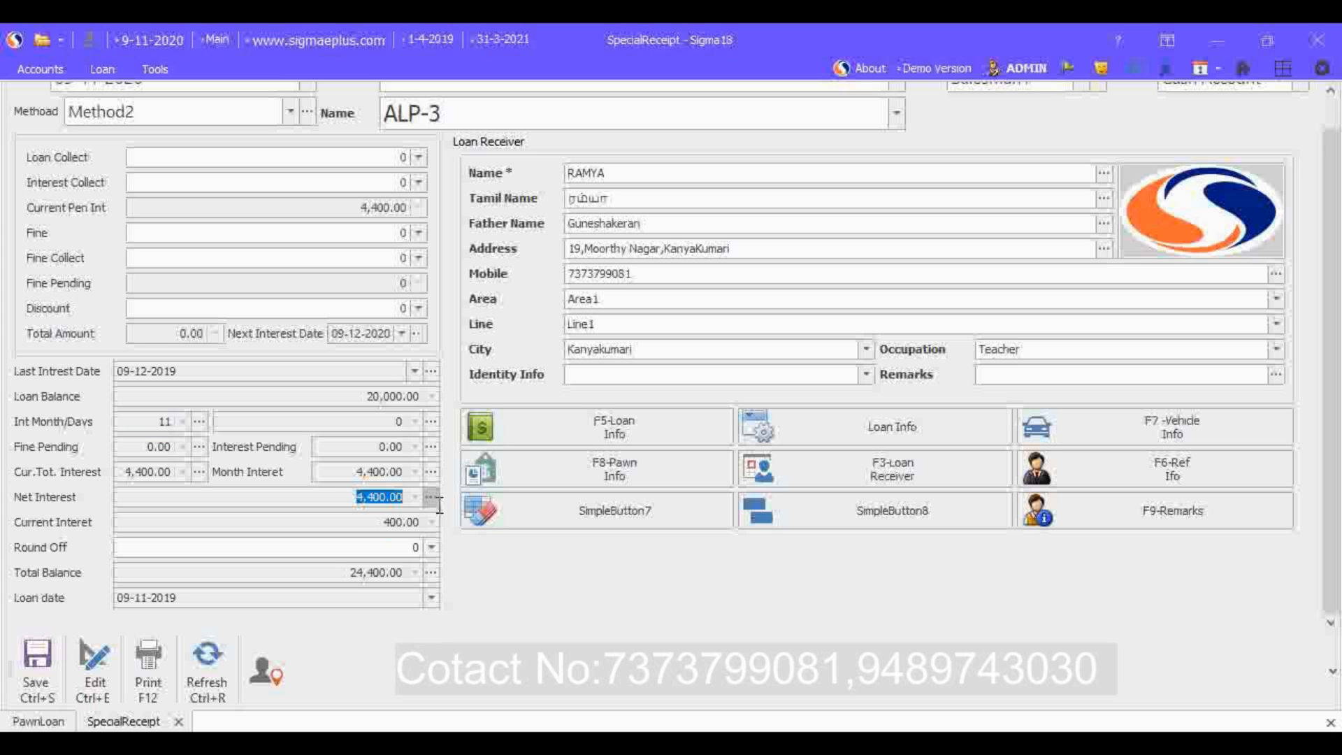
click(321, 545)
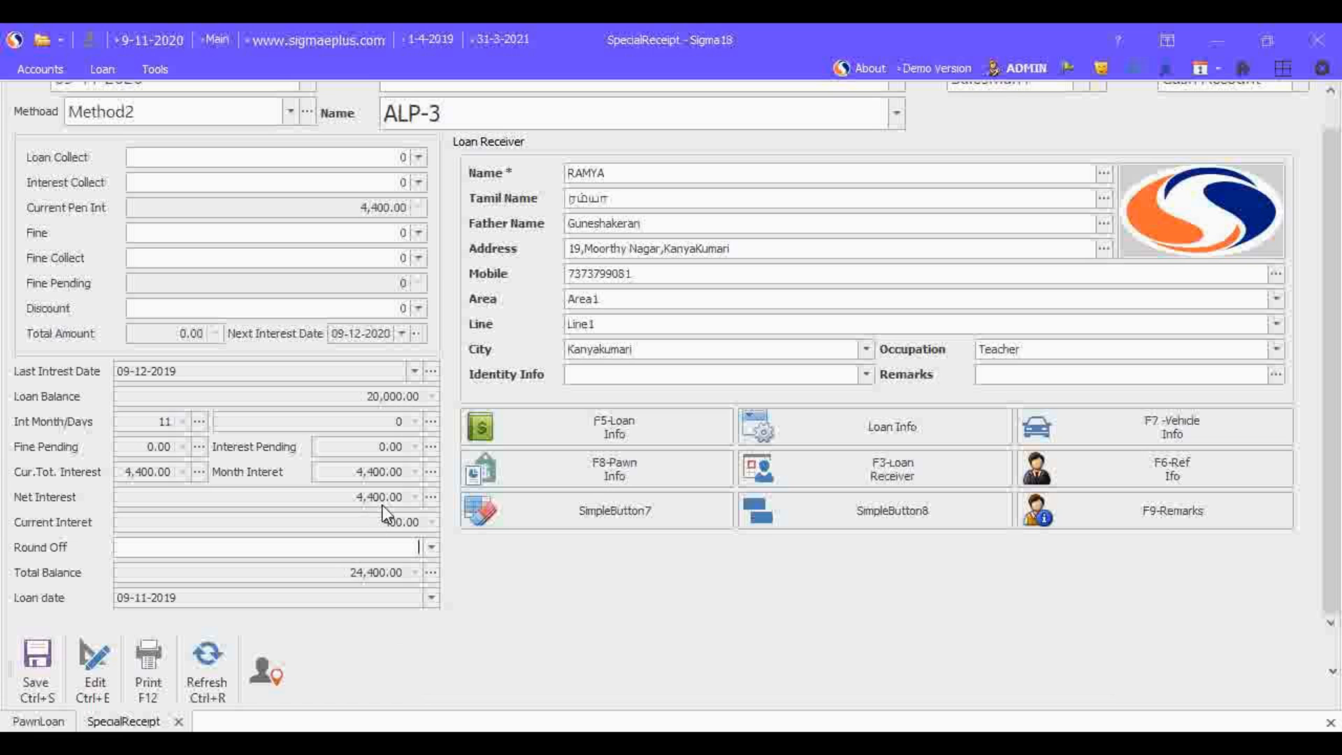
drag(347, 570, 422, 587)
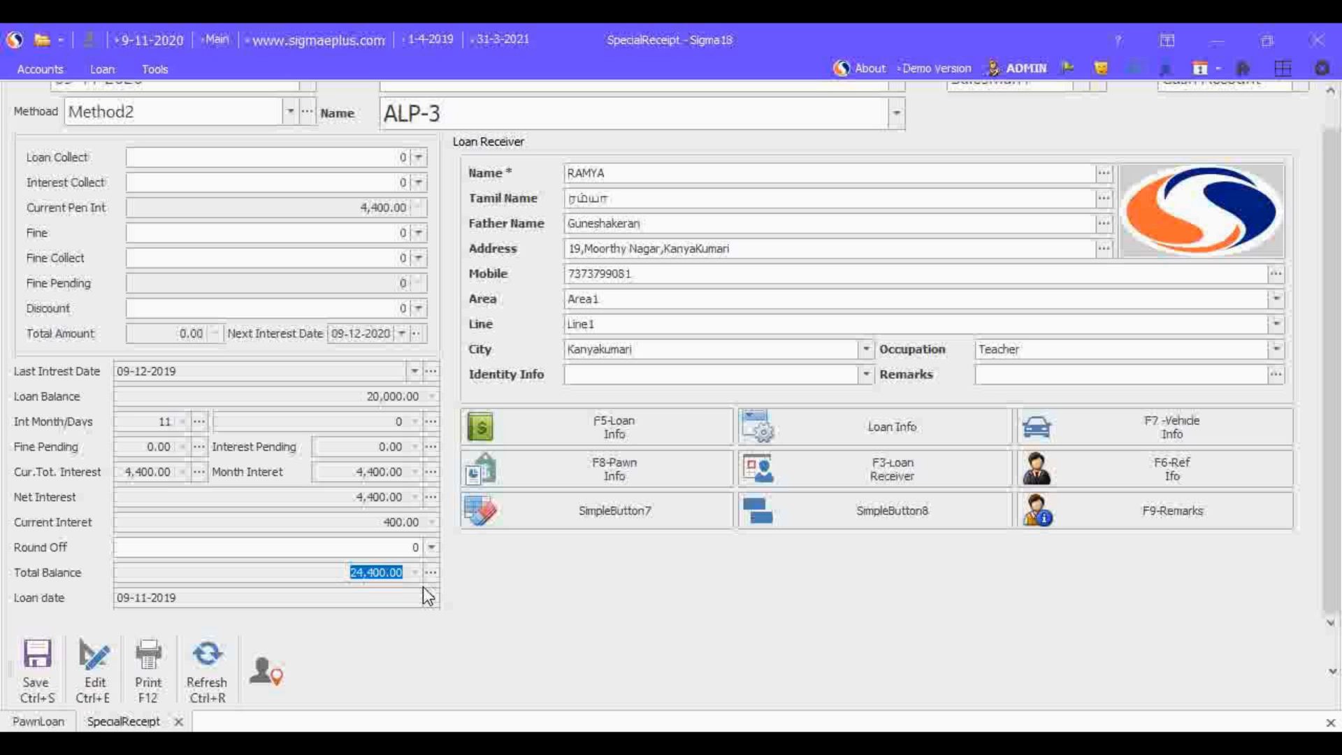
click(290, 547)
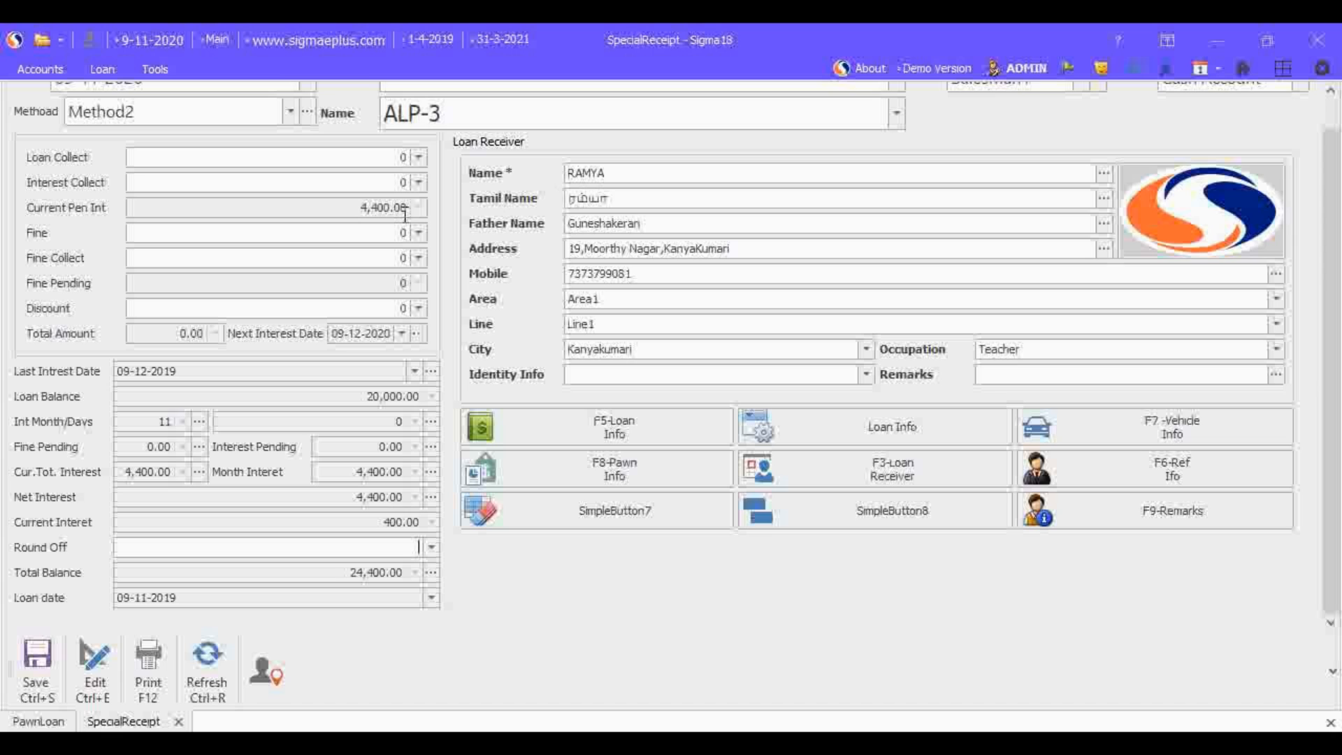
Step: Set the receipt's Interest Collect amount to 4,400
click(377, 182)
text(4,4)
text(00)
key(Return)
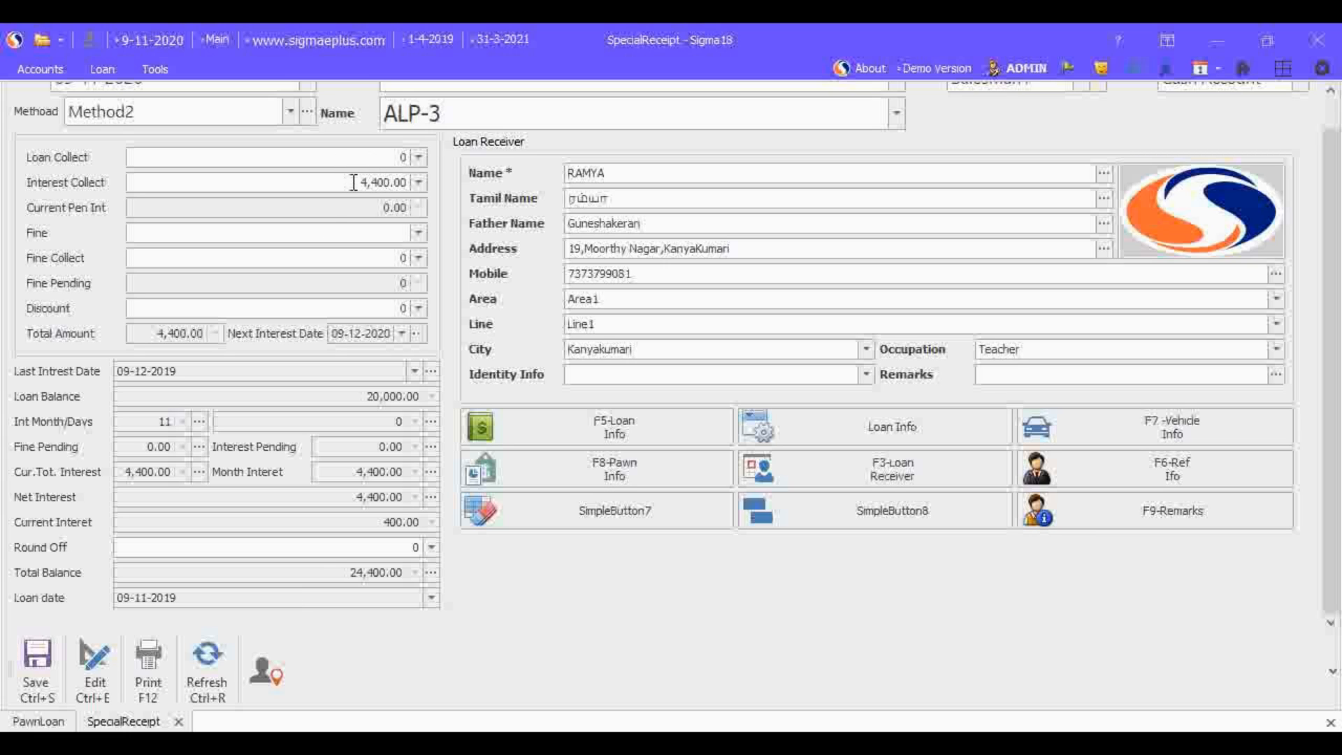
Step: Set the receipt's Loan Collect amount to 20,000
click(407, 157)
text(20000)
key(Tab)
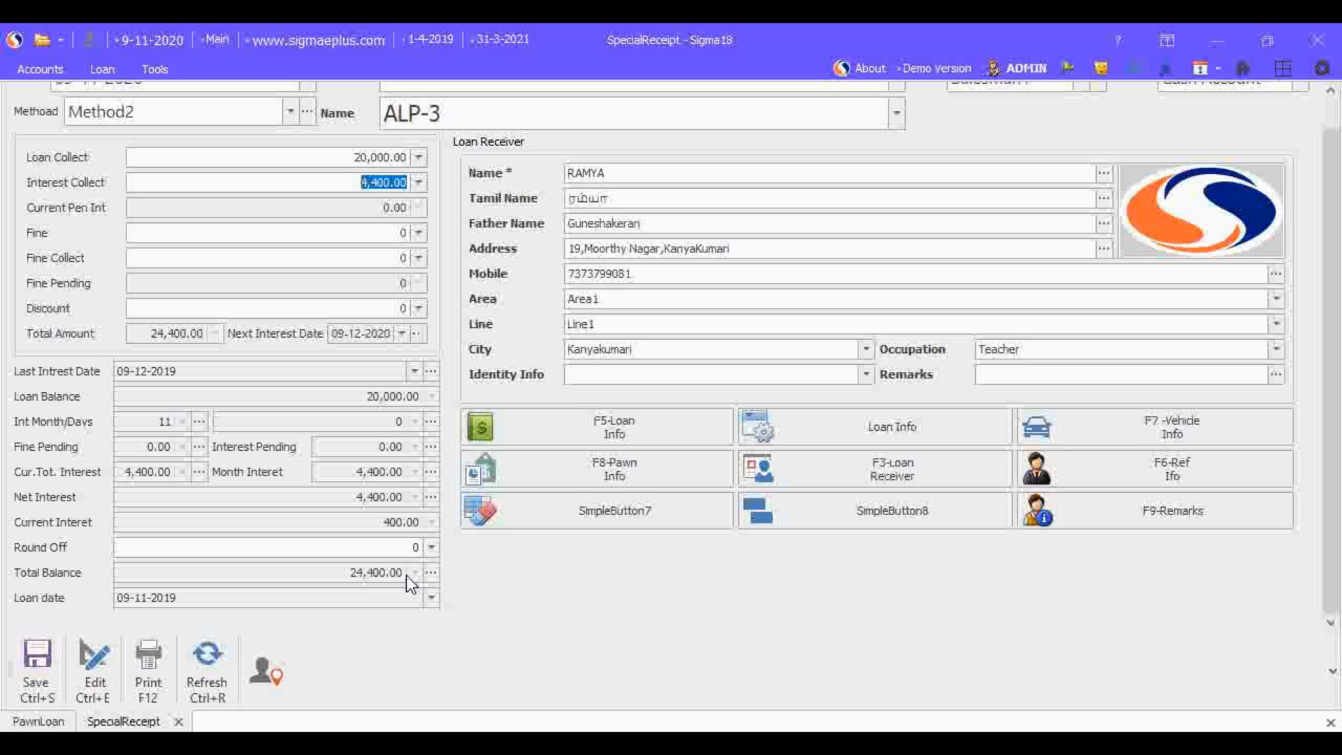
Step: Set the receipt's Loan Collect amount to 10,000 and save the receipt
drag(354, 156, 447, 170)
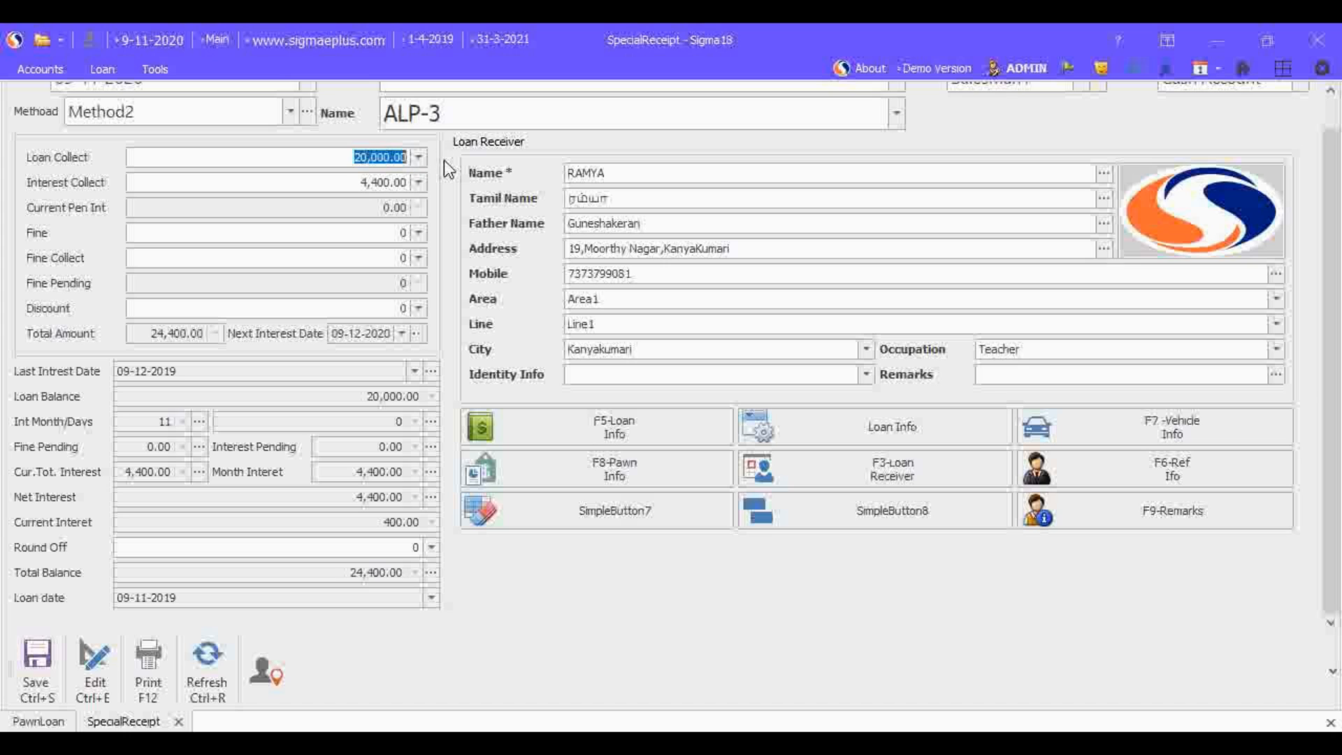
text(10000)
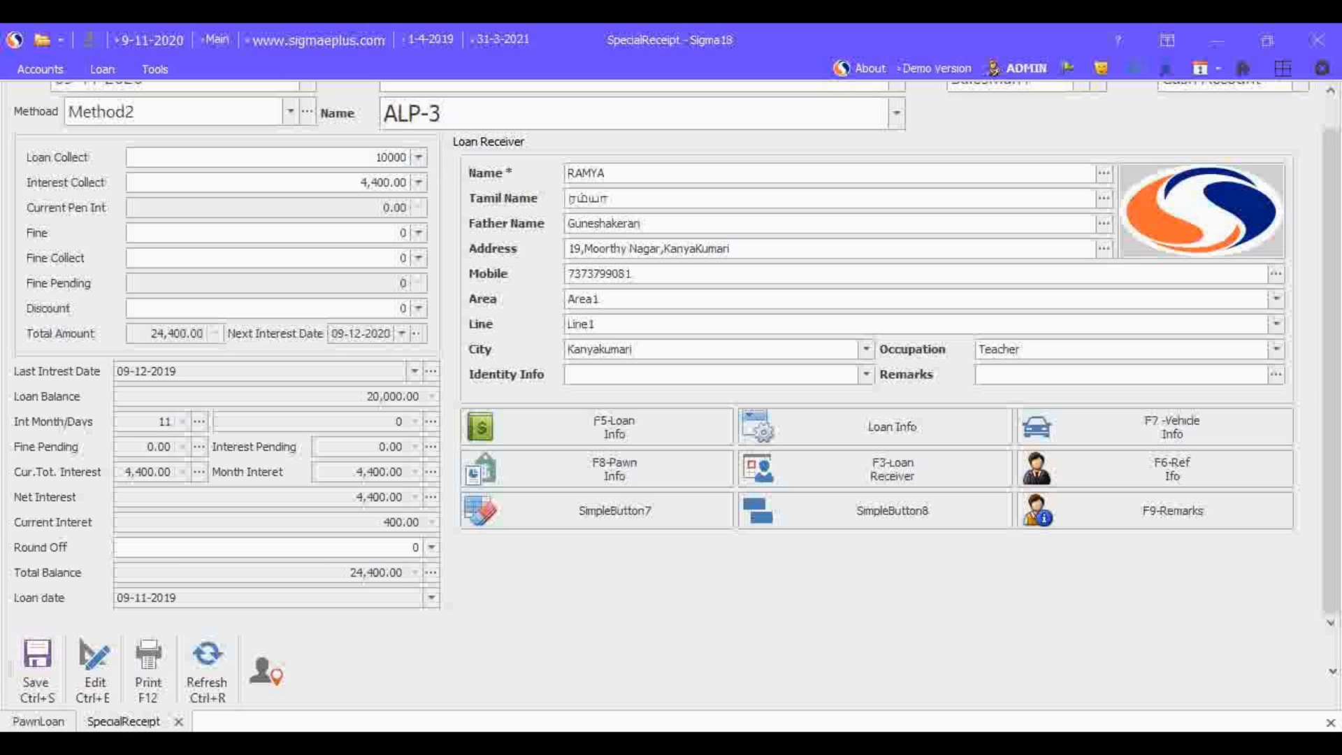
key(Tab)
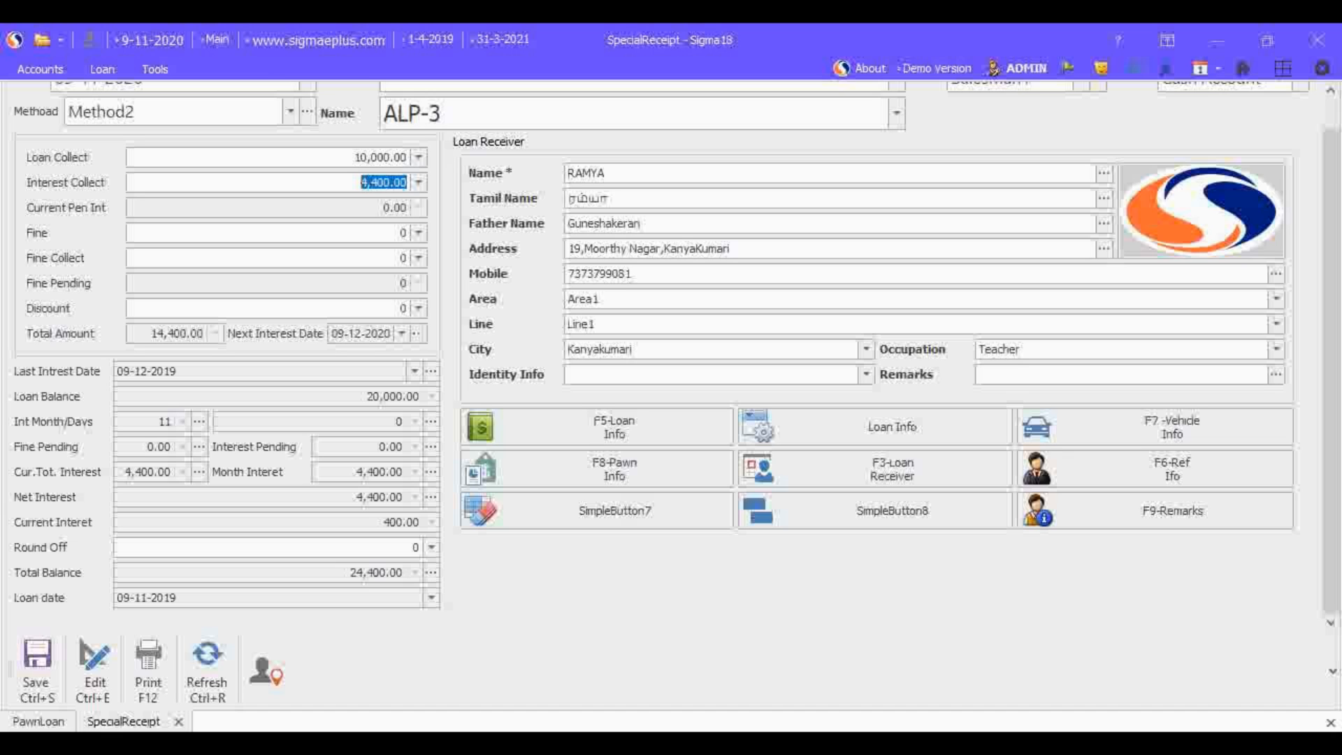
click(39, 673)
Step: Reopen the saved receipt dated 09-11-2020 for editing, passing the edit security warning
click(102, 684)
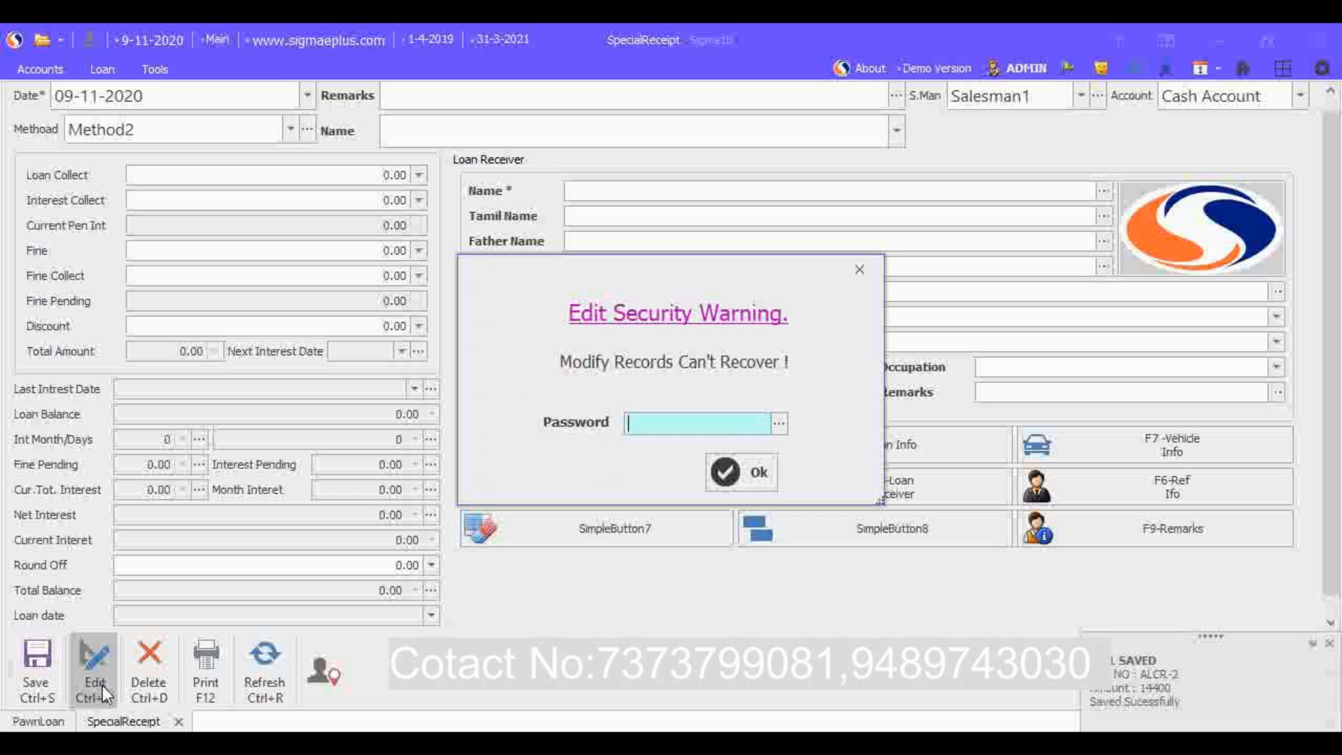
click(739, 470)
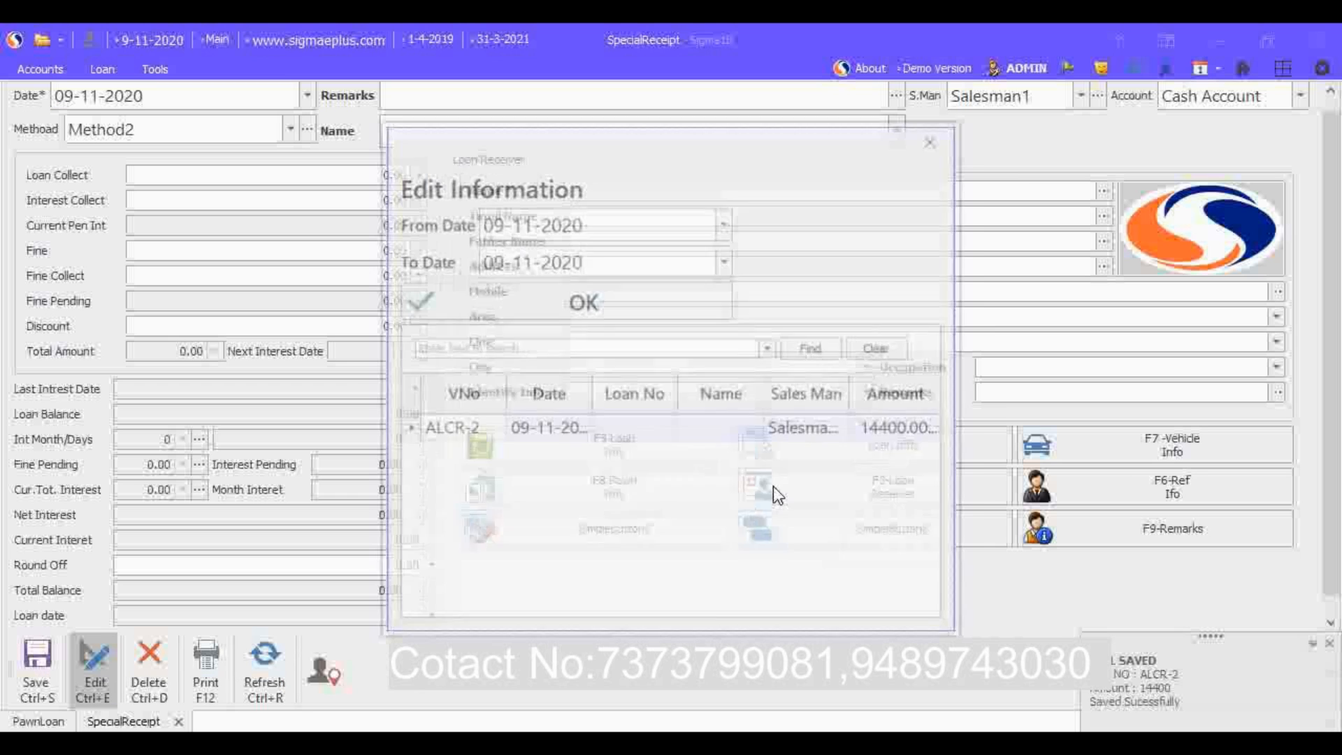
double_click(409, 429)
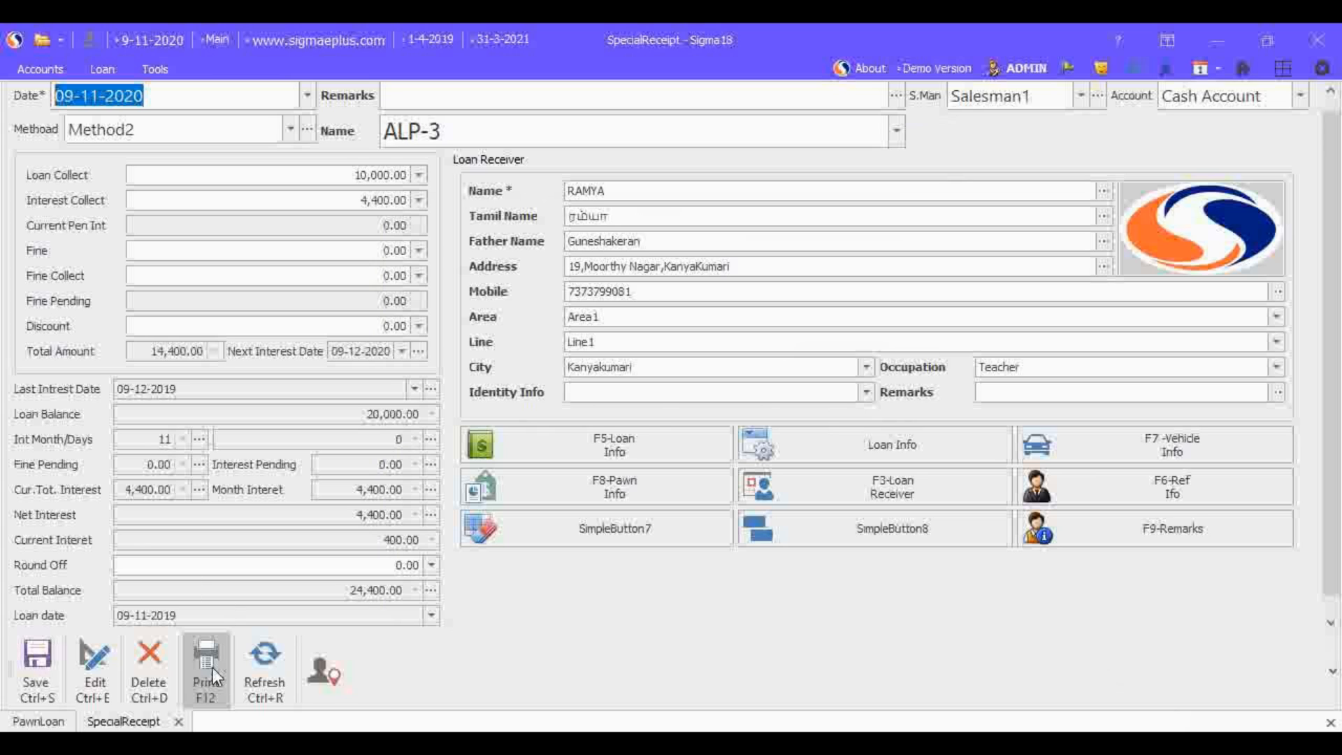
Step: Preview the receipt's printout at 66% zoom and leave the preview
click(221, 703)
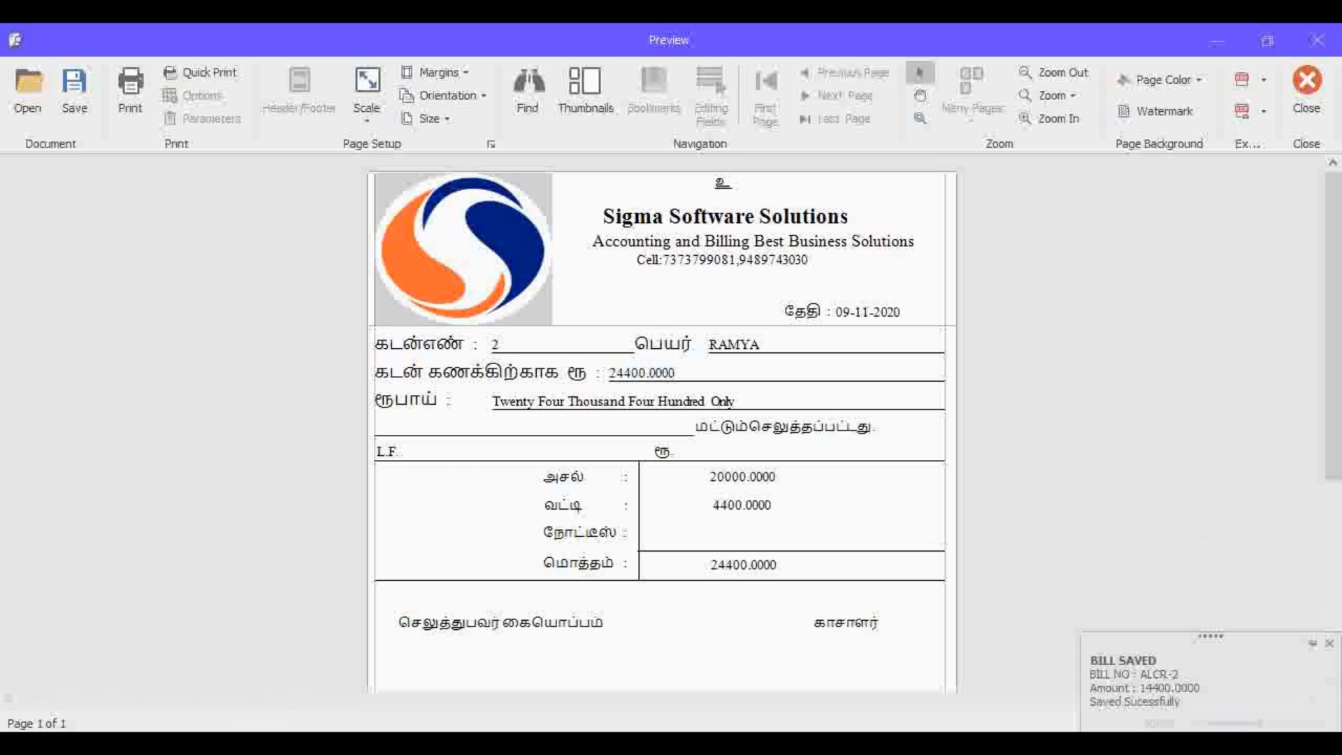
click(1329, 643)
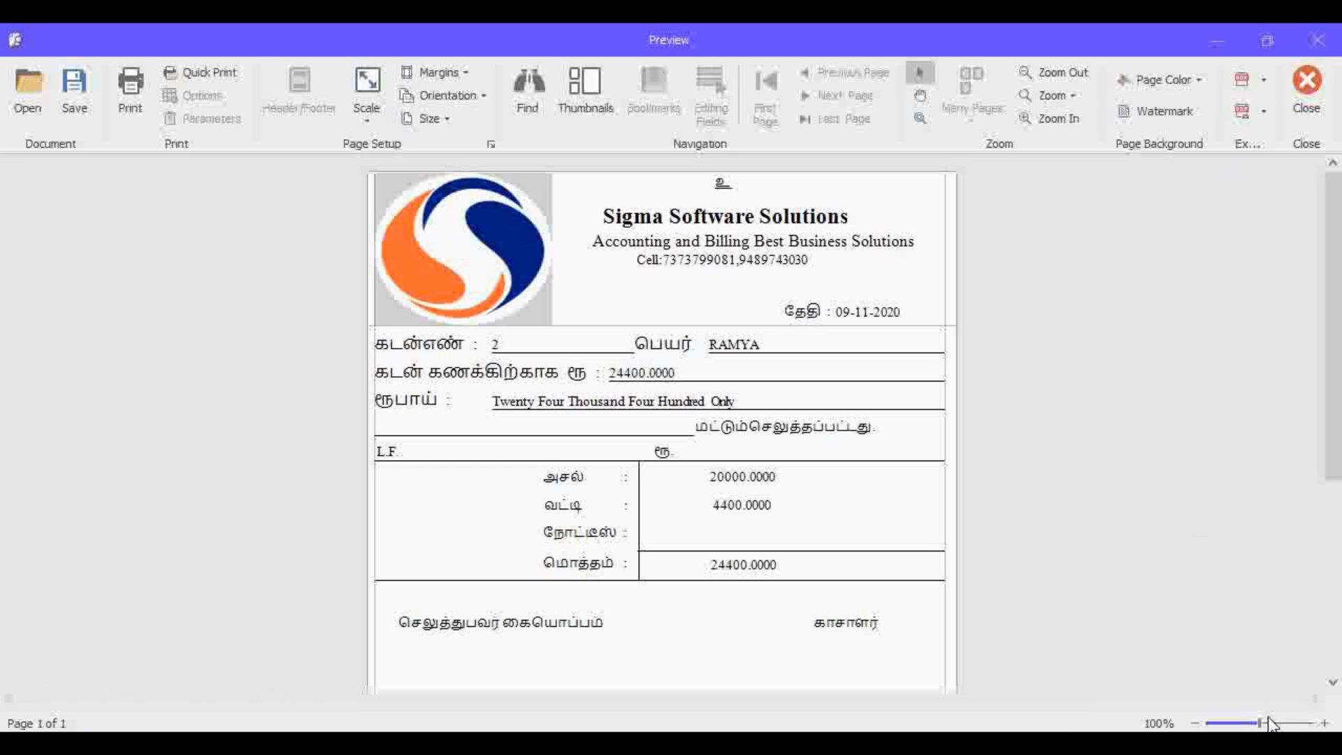
drag(1268, 721, 1240, 724)
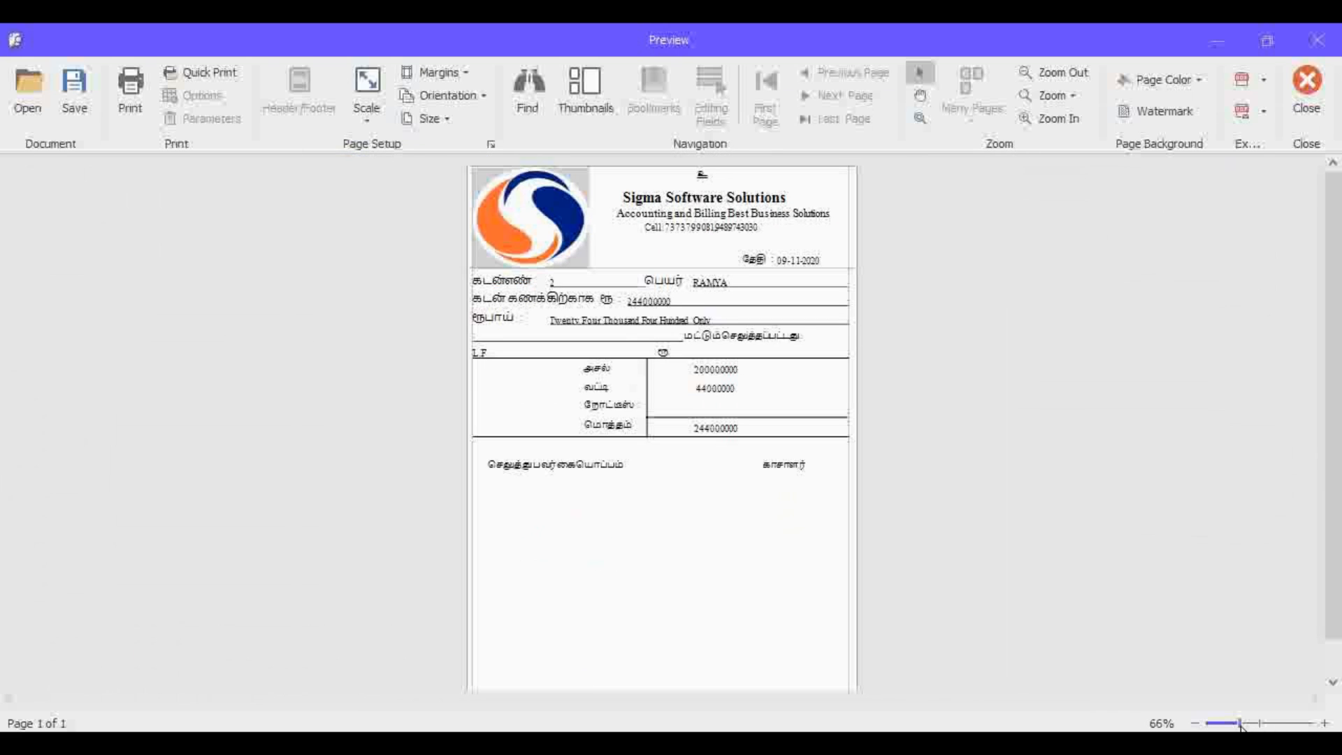
click(1216, 42)
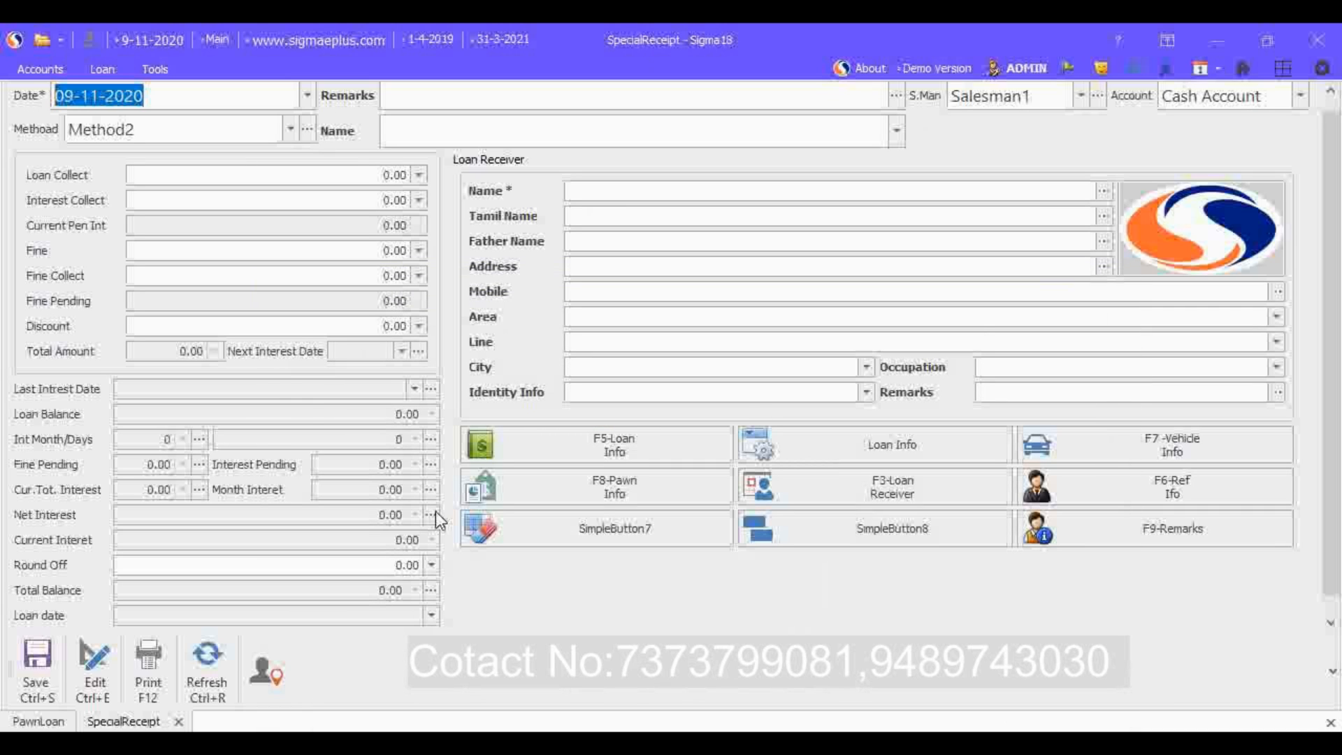
Step: Open the receipt form's layout customization, look over its hidden items and close it
right_click(513, 573)
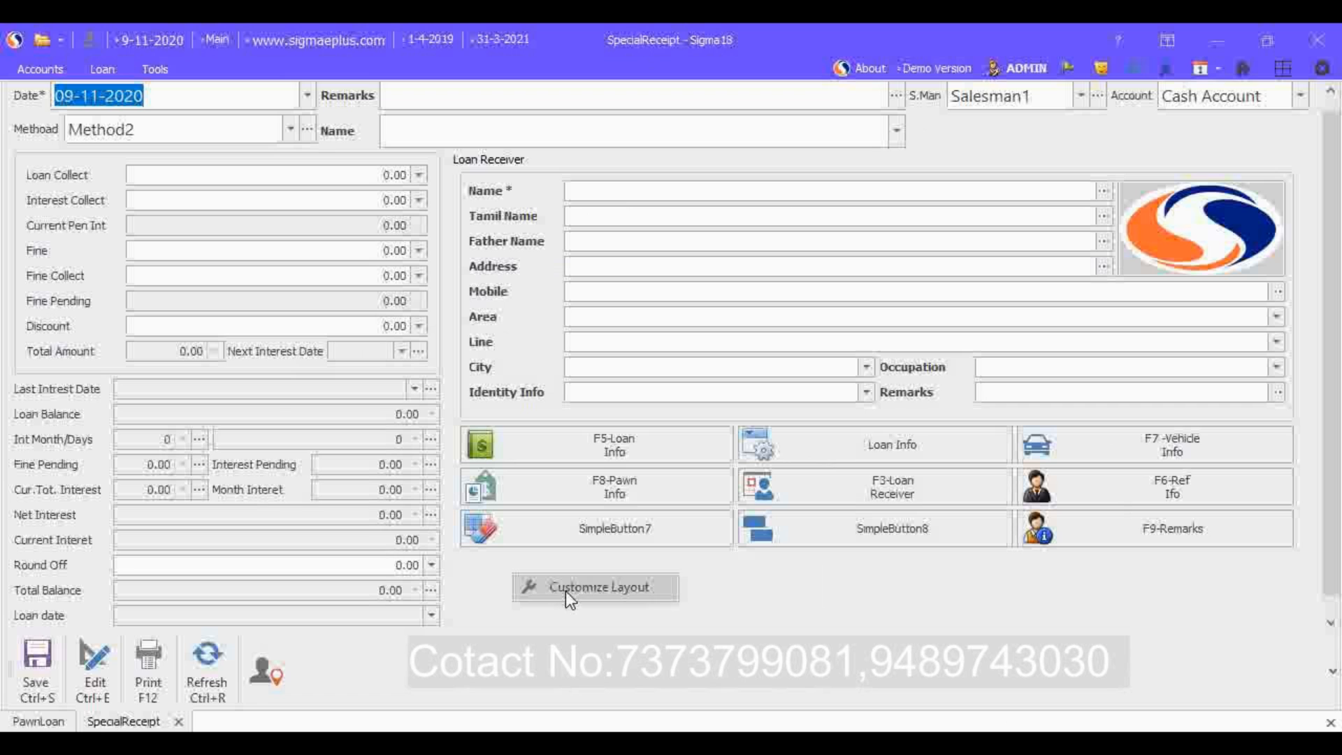
click(588, 593)
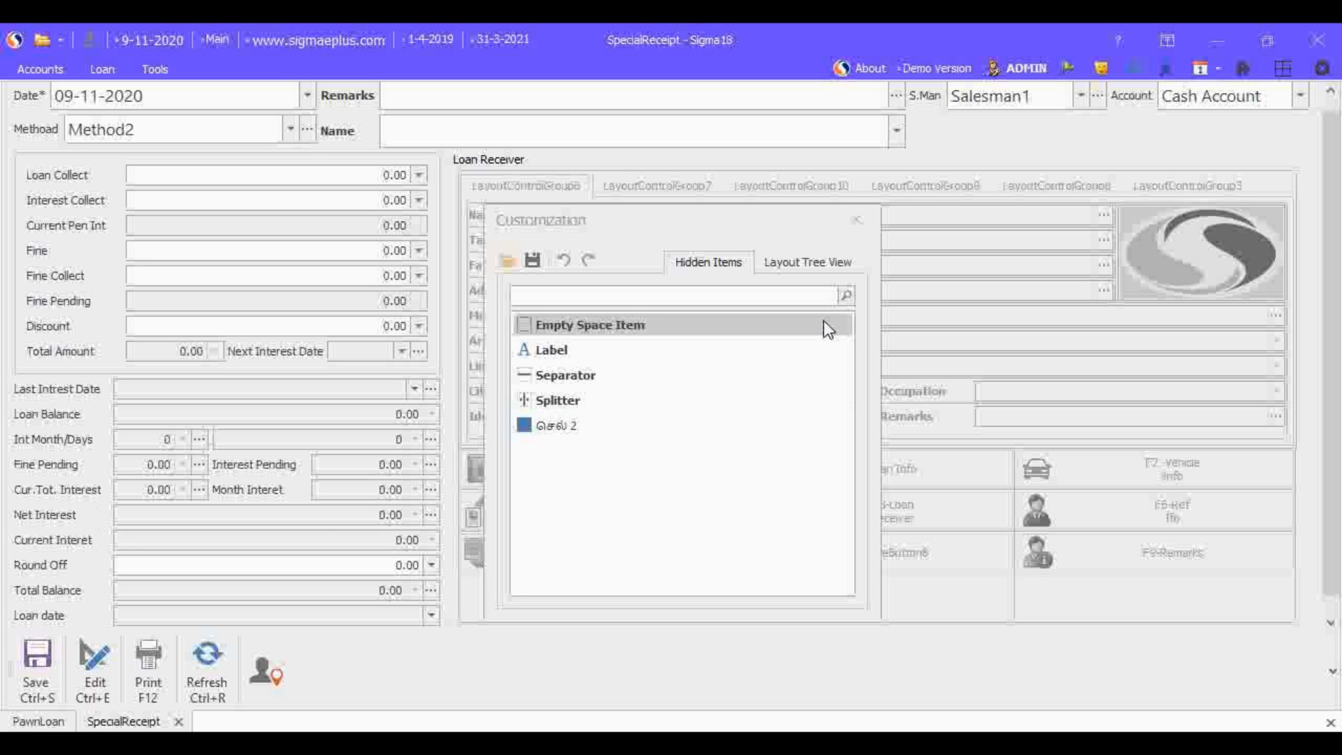
click(855, 219)
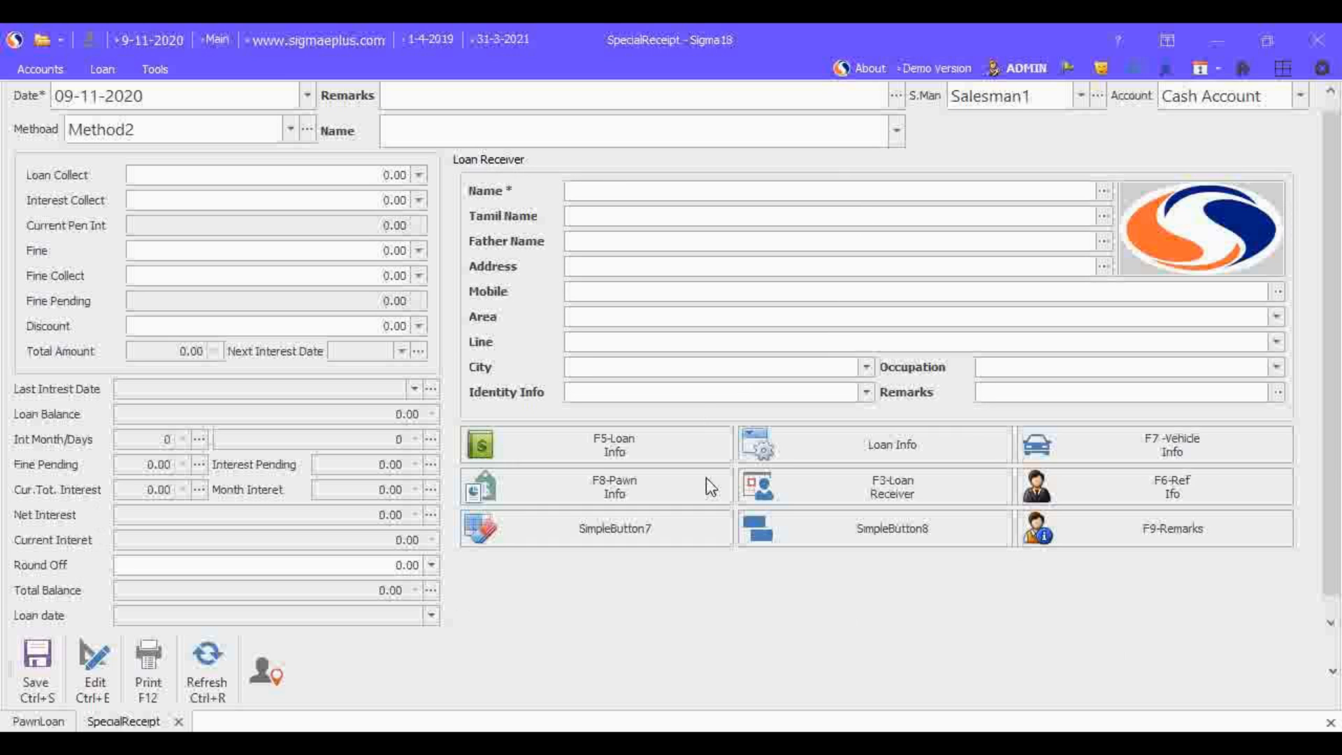
Step: Review the receipt form's extra options, including Save Layout, Shortcut, Delete Shortcut and Pending Interest Collect
click(272, 681)
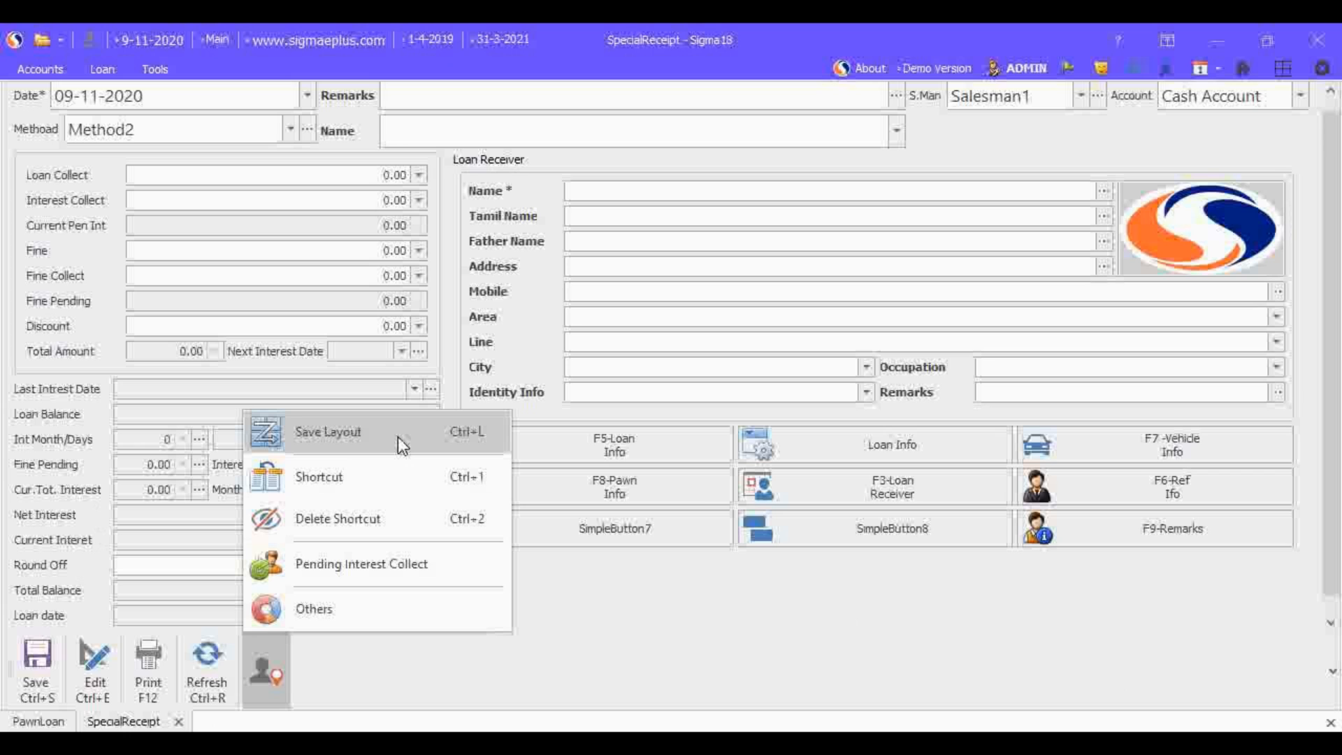
click(584, 618)
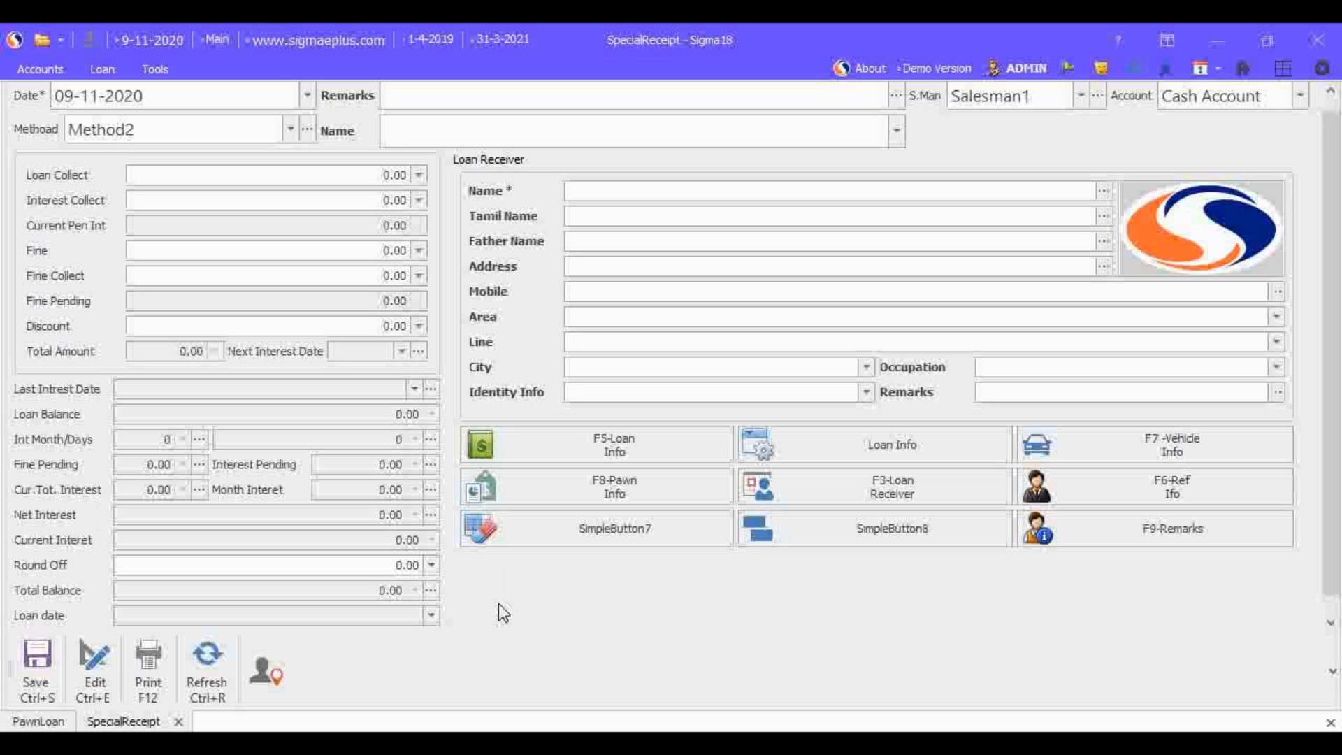
click(272, 678)
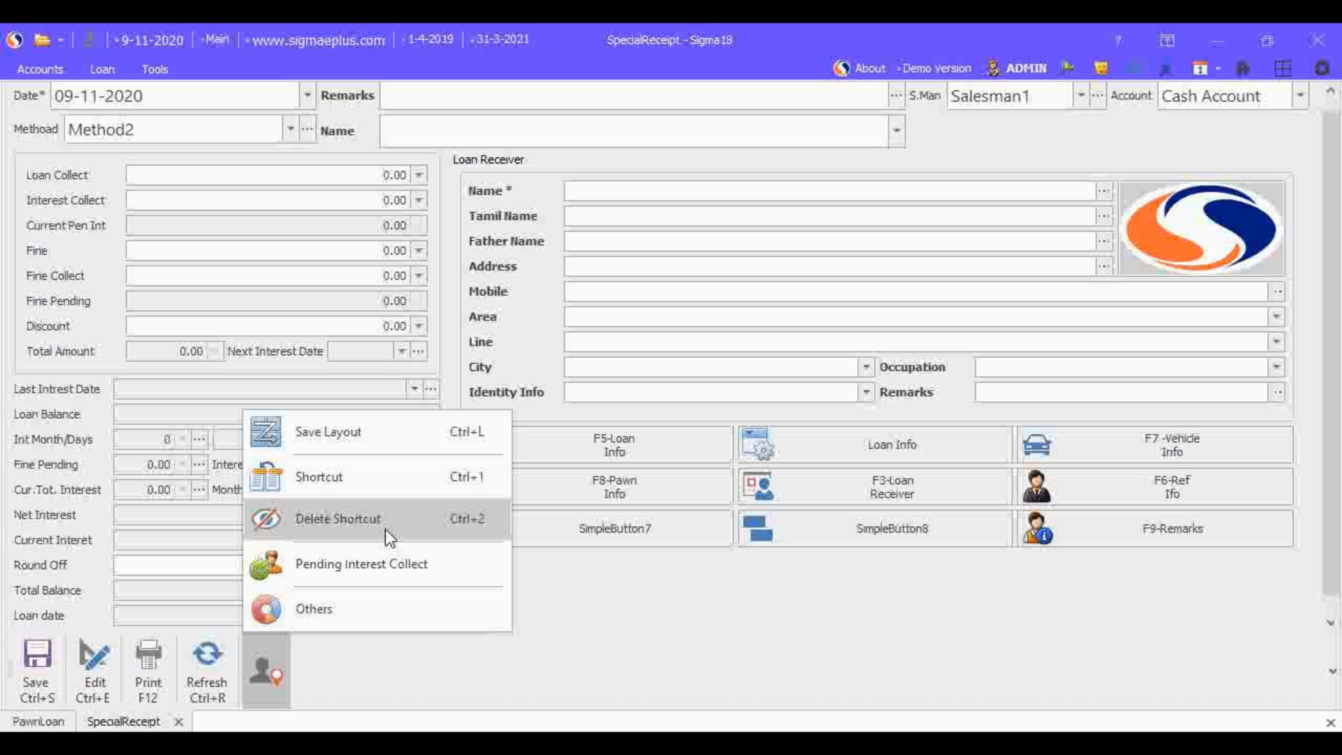
click(573, 579)
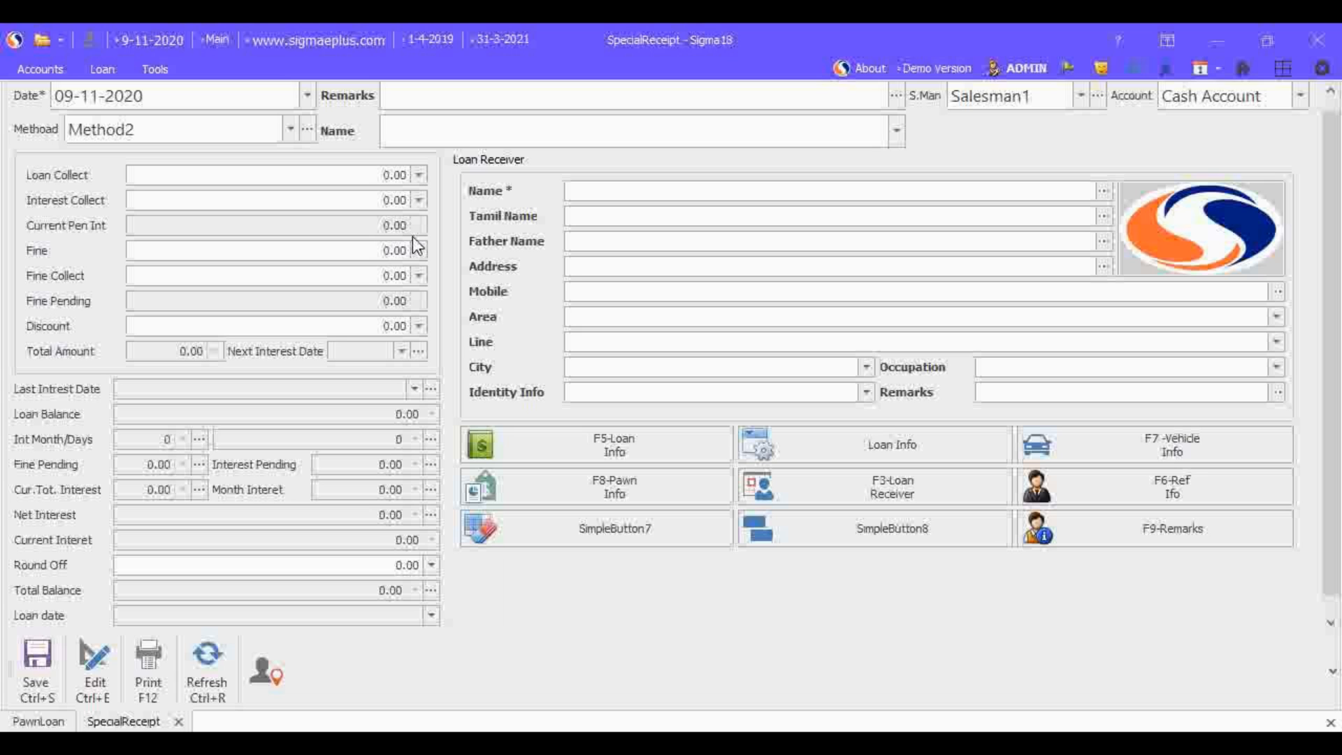
Step: Open the Account Adjust form and select the customer's loan that has the 10,000 credit
click(102, 68)
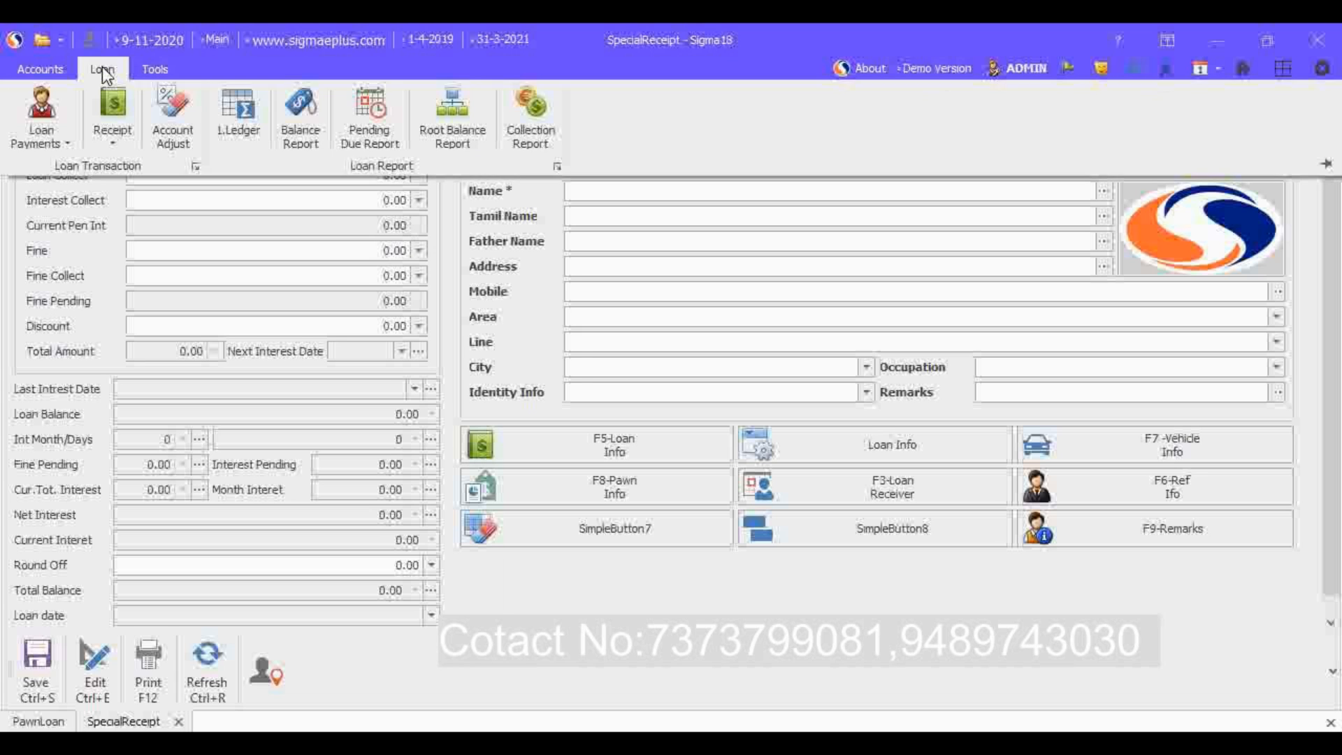
click(171, 139)
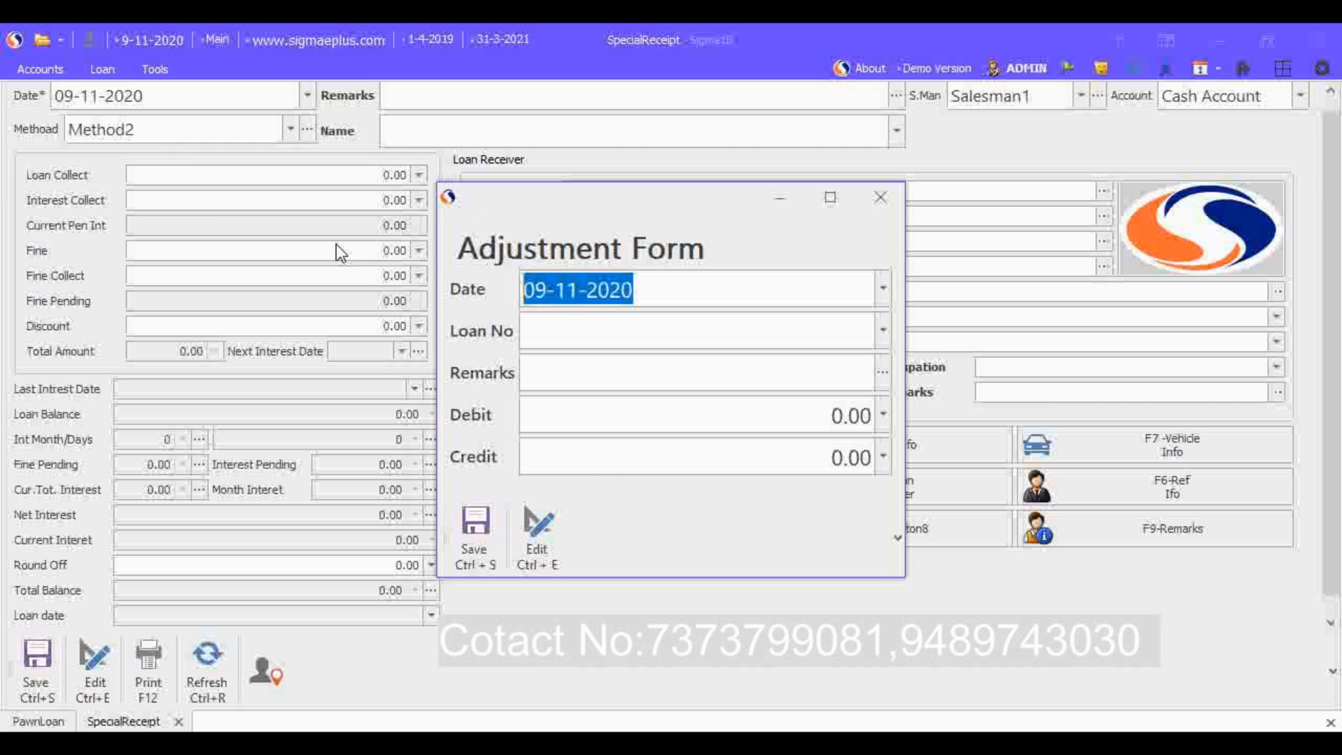
double_click(671, 291)
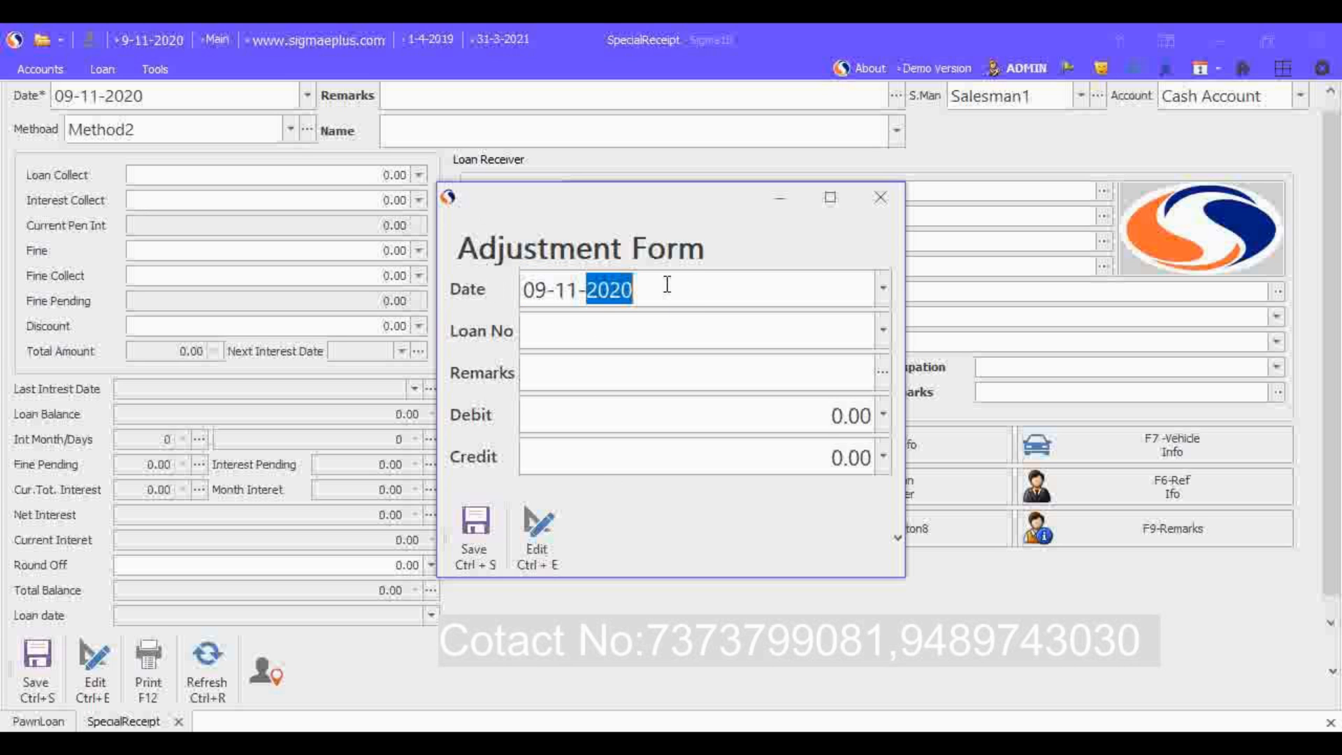
click(677, 334)
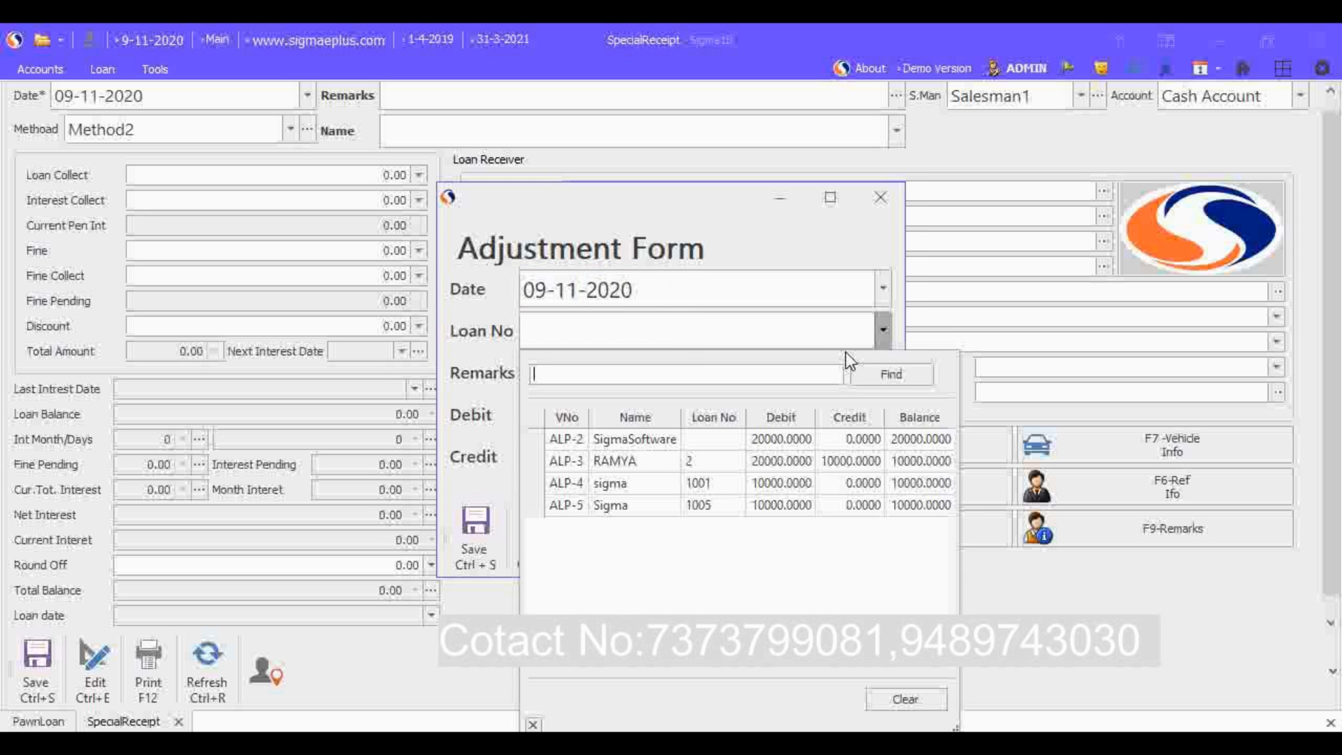
click(534, 462)
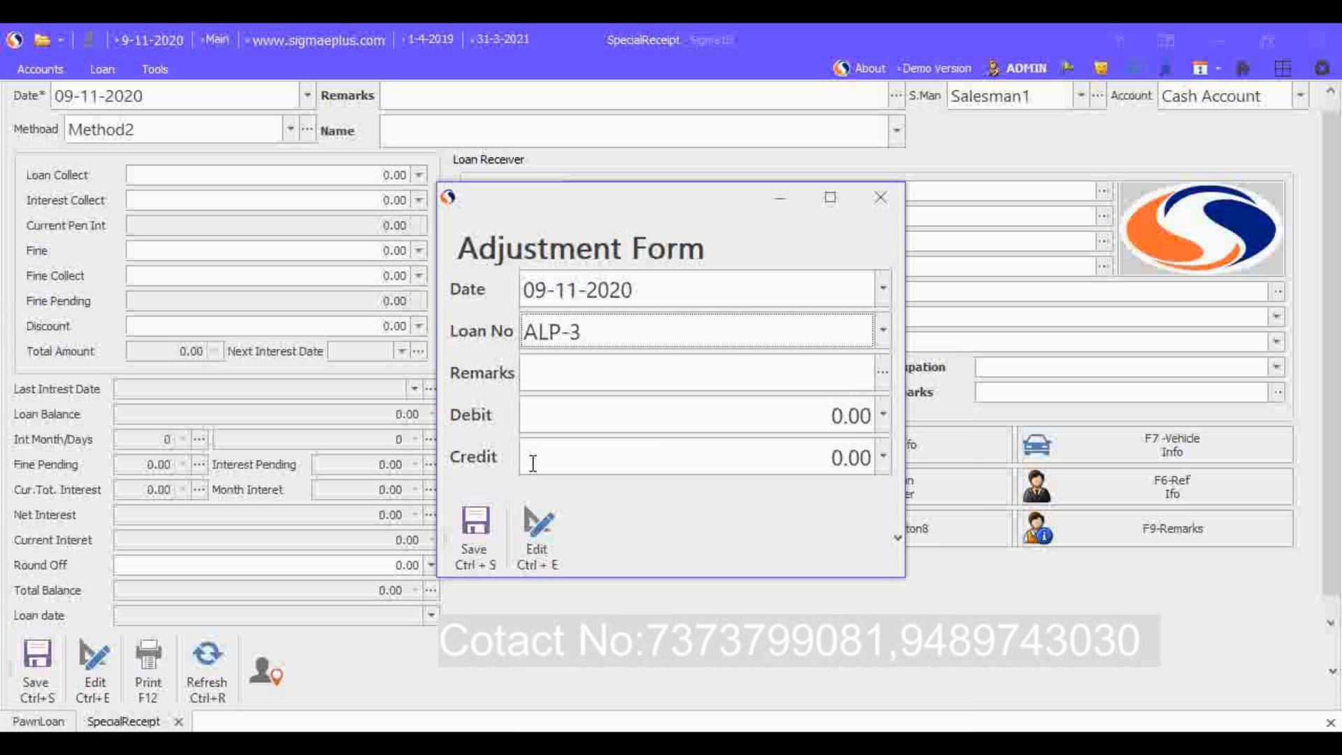
Step: Enter the remark charges and a debit of 10 for the loan adjustment, and close the form without saving
click(743, 381)
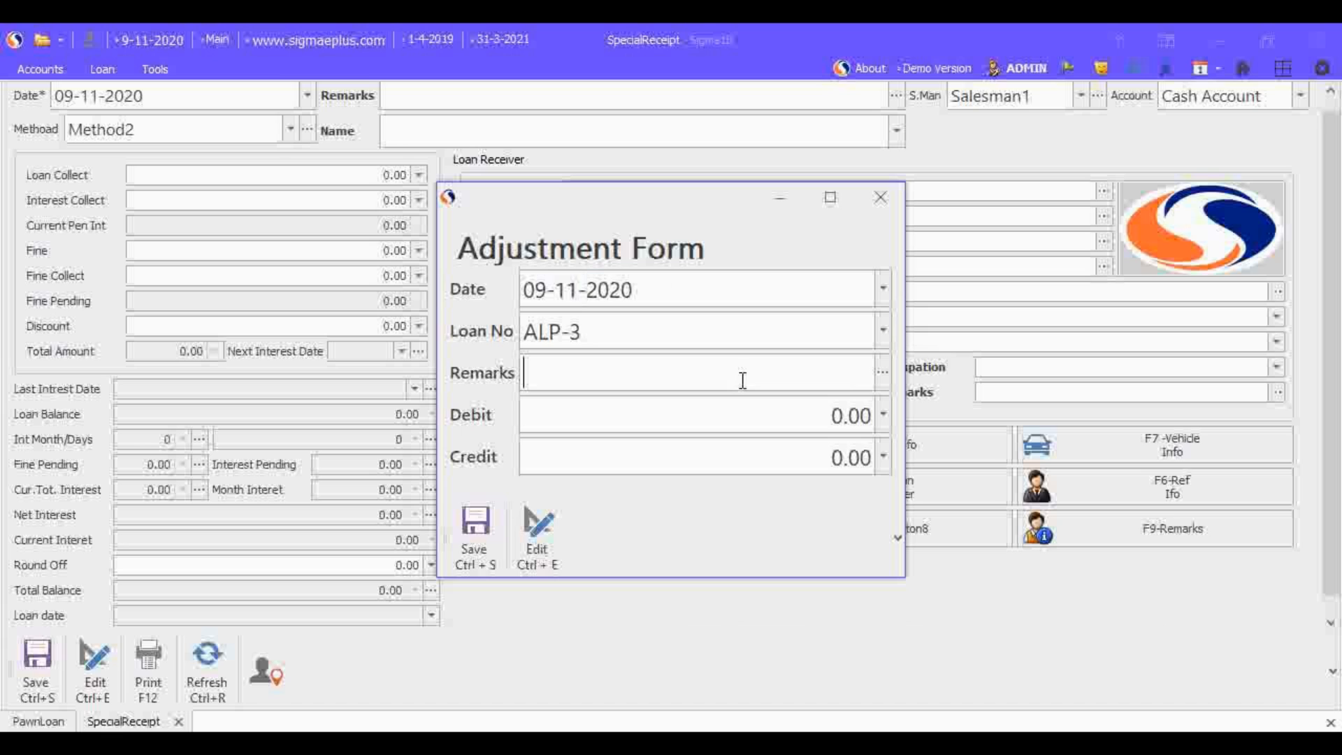
text(charges)
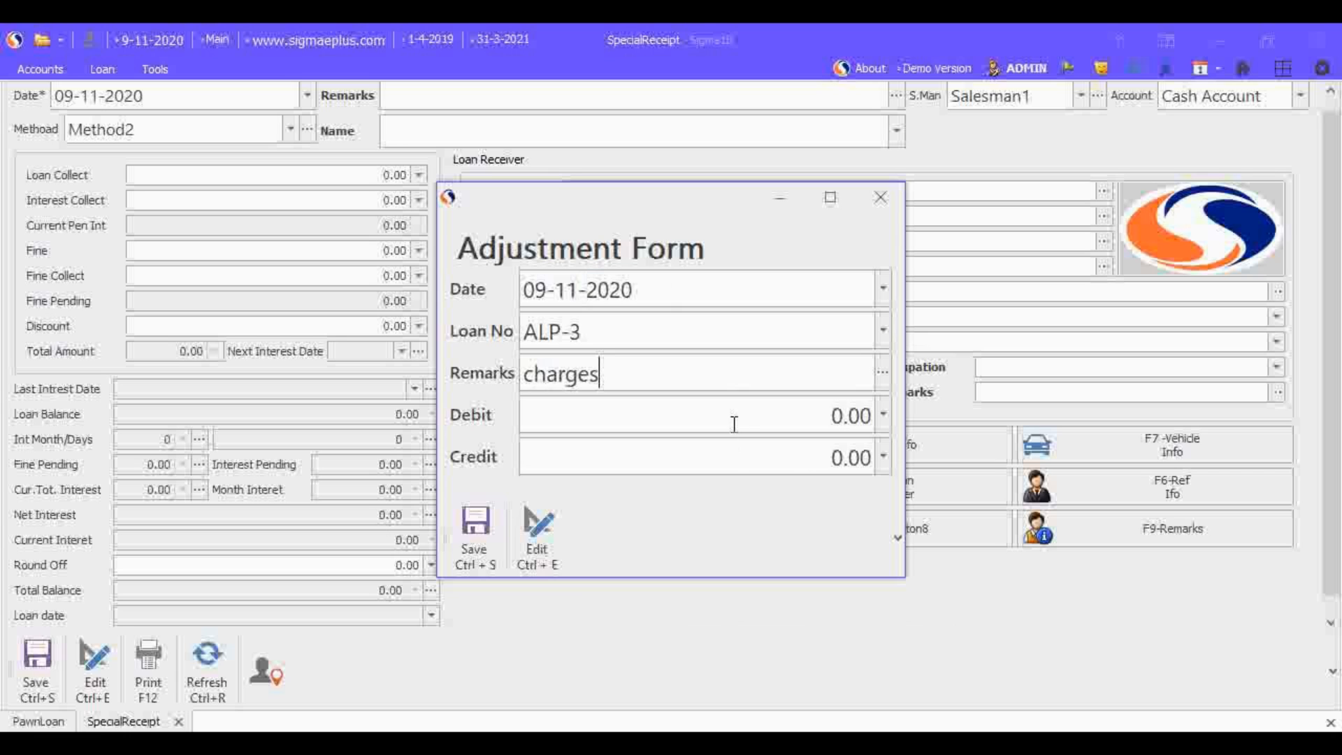
click(762, 424)
double_click(848, 422)
drag(847, 422, 875, 425)
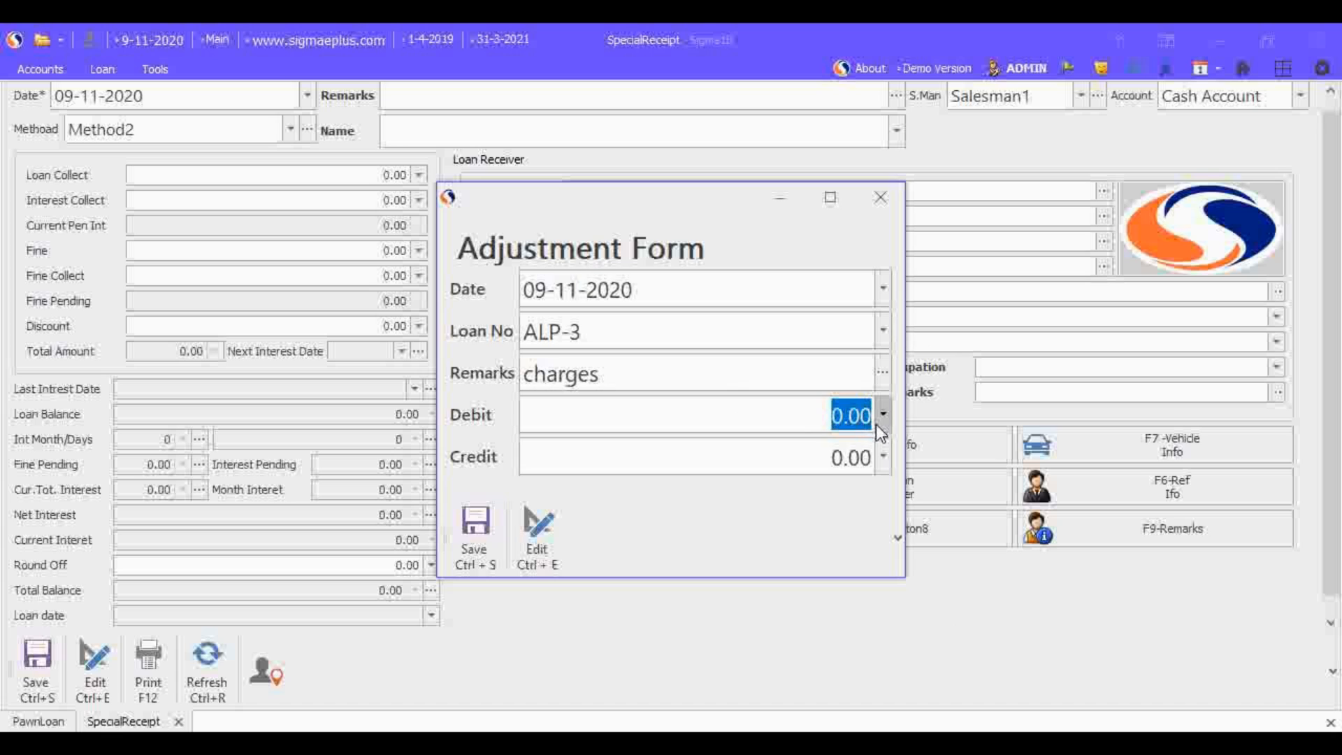
text(10)
key(Tab)
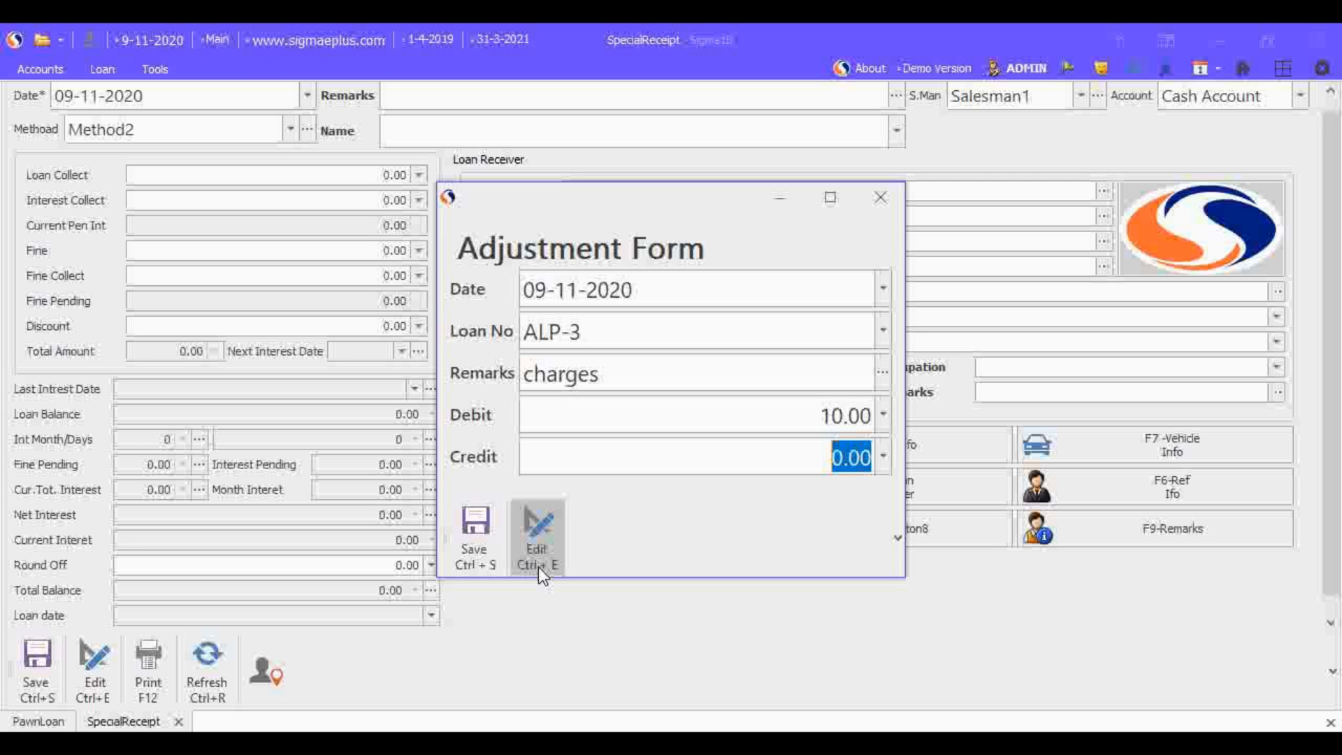
click(879, 203)
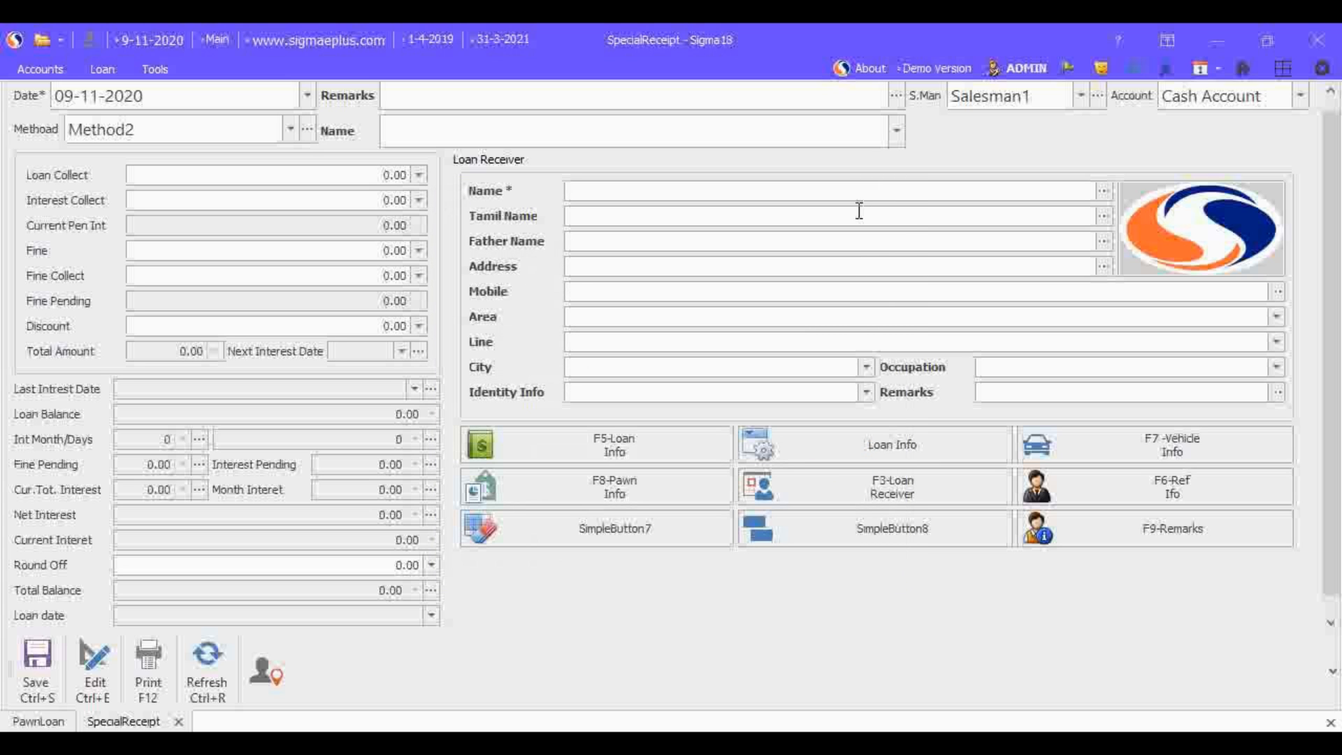